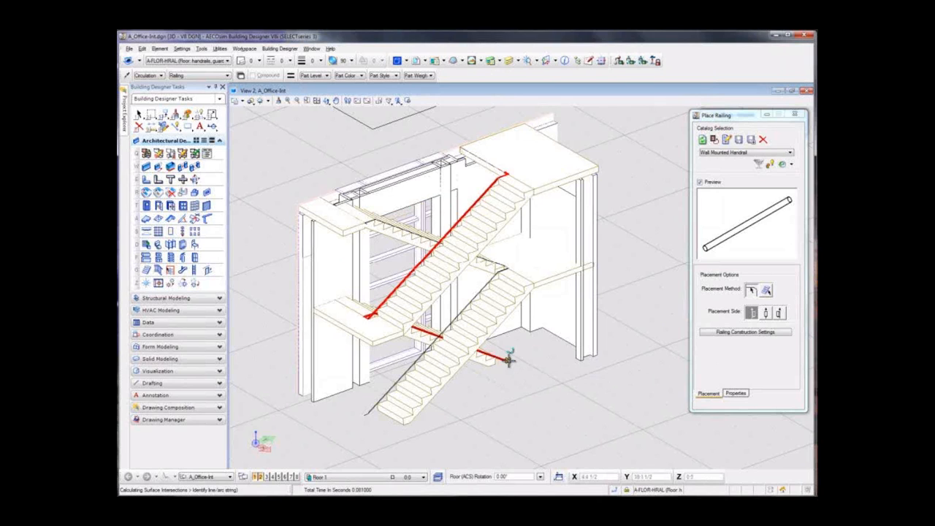
- Place the Wall Mounted Handrail along the lower stair flight's outer path line
{"action": "left_click", "coordinate": [365, 412]}
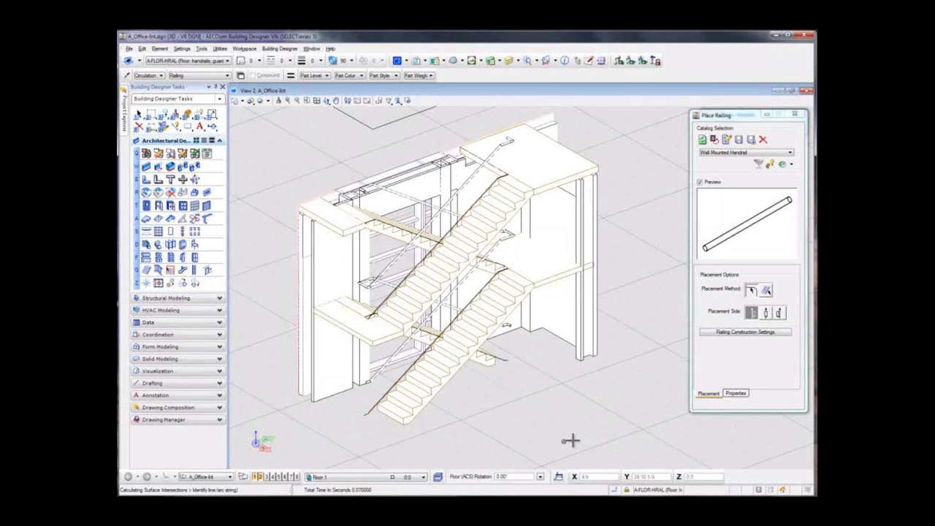
- Place Safety Railing with the right-hand placement side along the inner path lines of the lower and upper stair flights
{"action": "left_click", "coordinate": [719, 153]}
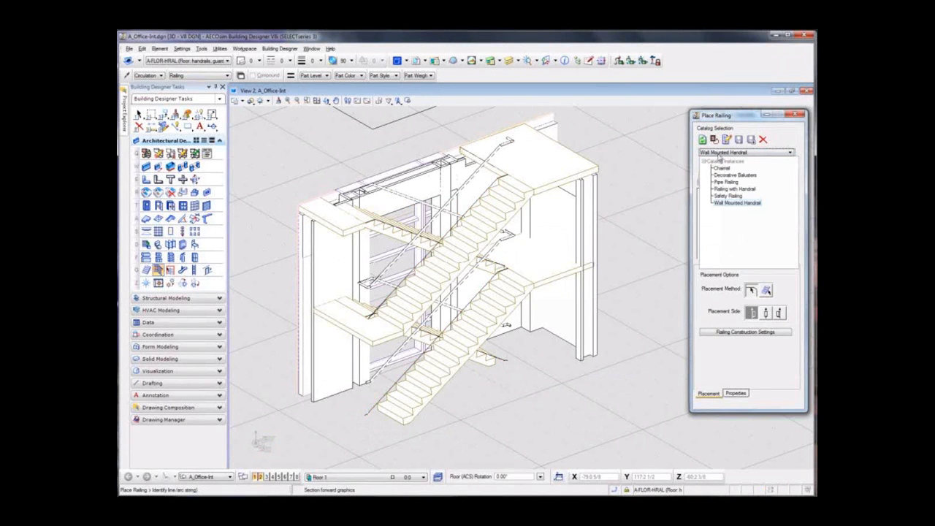
{"action": "left_click", "coordinate": [727, 195]}
{"action": "left_click", "coordinate": [780, 314]}
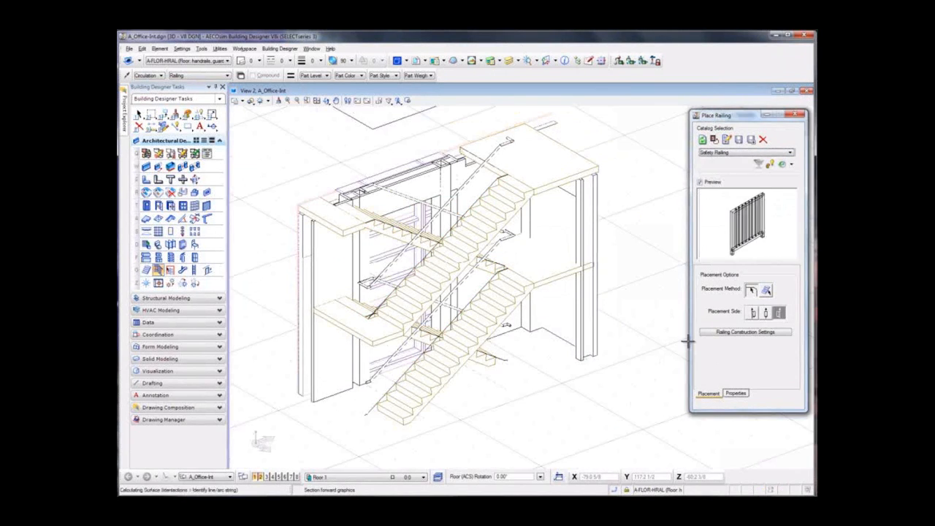
{"action": "left_click", "coordinate": [489, 355]}
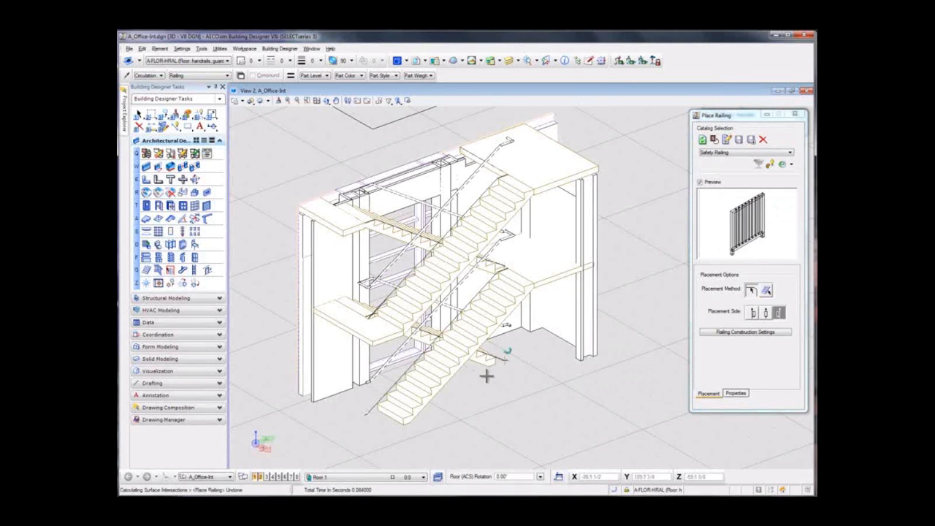
{"action": "left_click", "coordinate": [392, 389]}
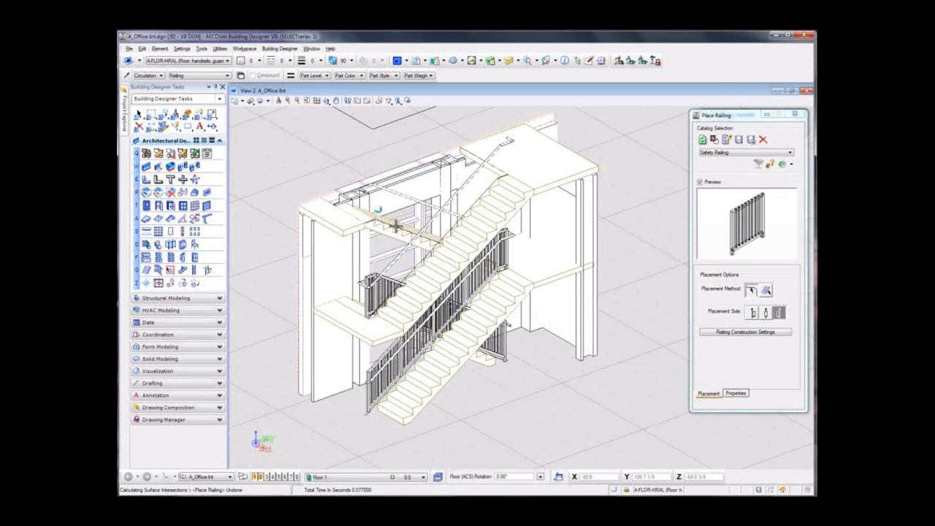
{"action": "left_click", "coordinate": [395, 225]}
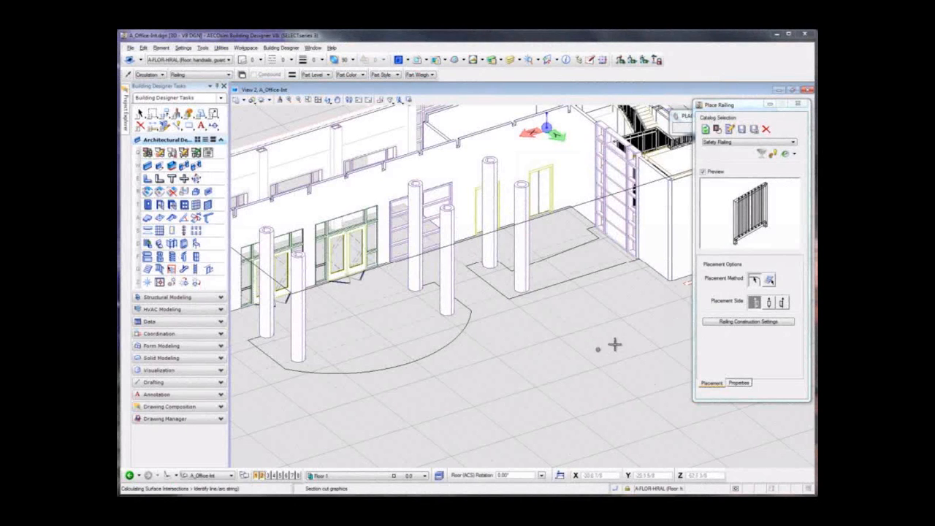
- Place GlassRailing along the curved balcony outline and the adjacent angular balcony outline beside the columns
{"action": "left_click", "coordinate": [759, 142]}
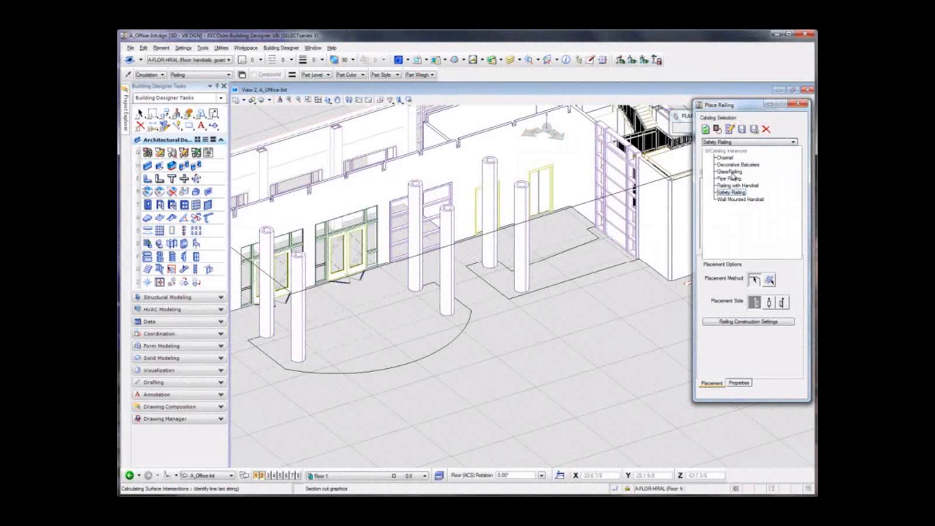
{"action": "left_click", "coordinate": [731, 171]}
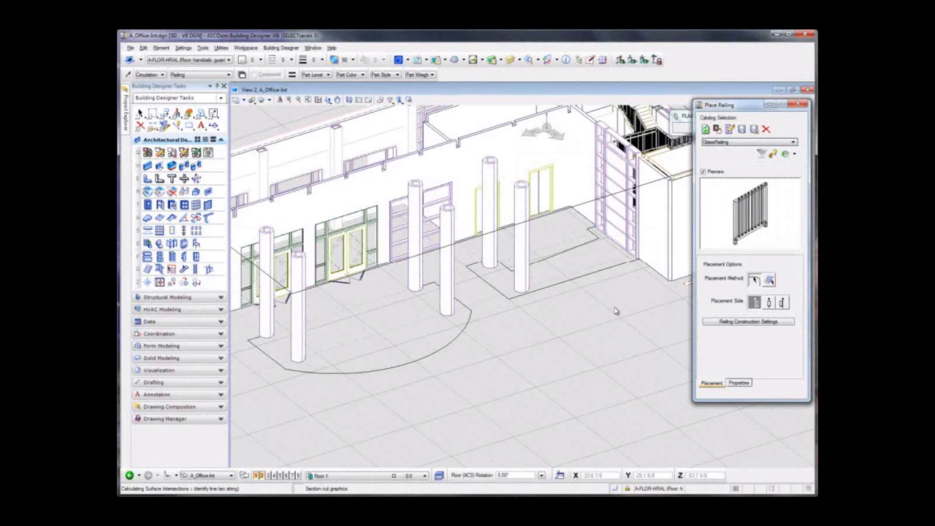
{"action": "left_click", "coordinate": [454, 336]}
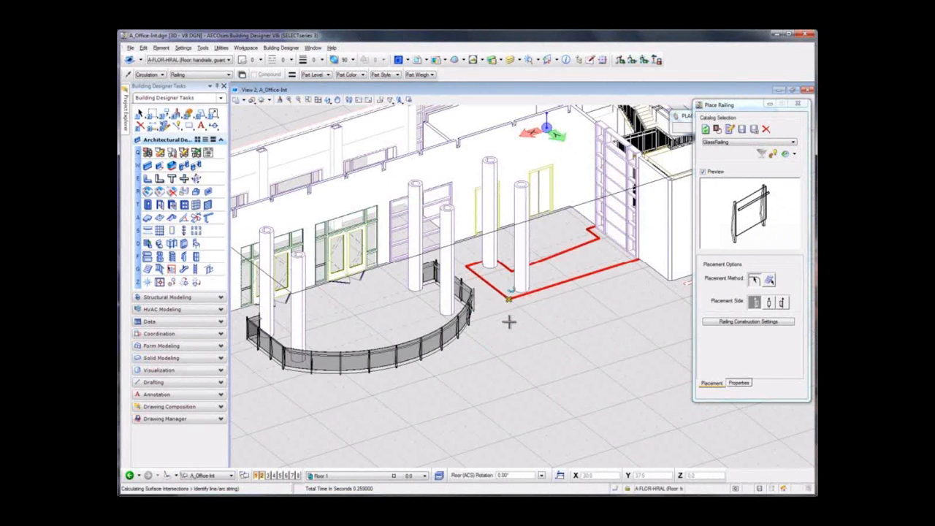
{"action": "left_click", "coordinate": [509, 321]}
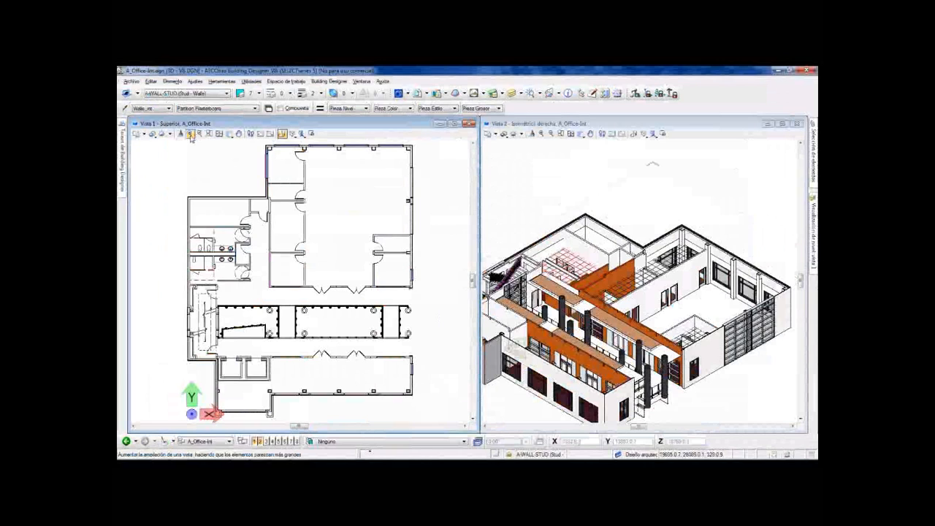
- Start a linear Partition - Plasterboard wall with its settings matched to the existing partition beside the door in the large room
{"action": "left_click", "coordinate": [189, 134]}
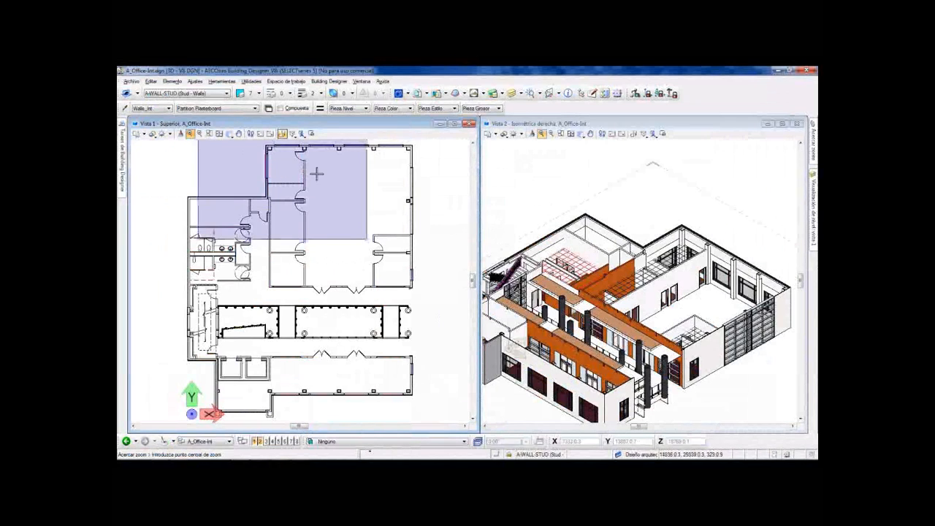
{"action": "left_click", "coordinate": [341, 179]}
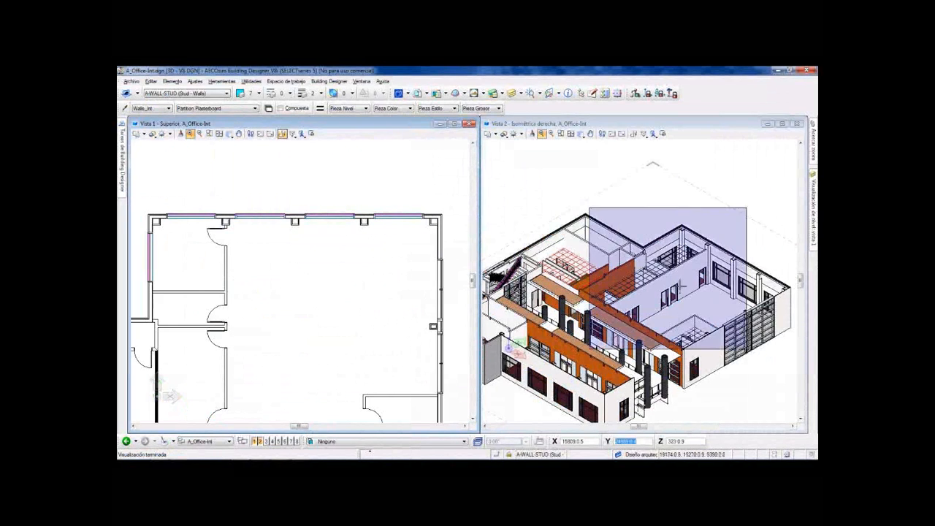
{"action": "left_click", "coordinate": [693, 288]}
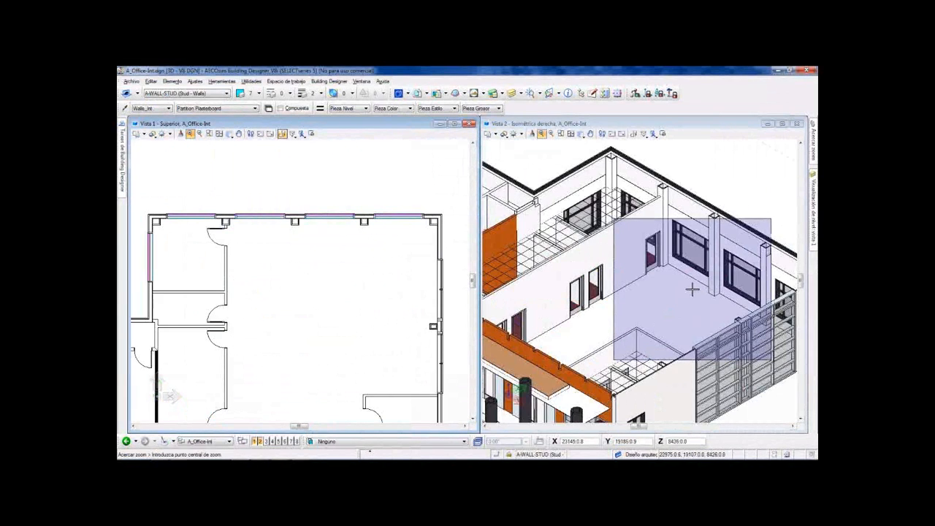
{"action": "right_click", "coordinate": [693, 289]}
{"action": "mouse_move", "coordinate": [123, 165]}
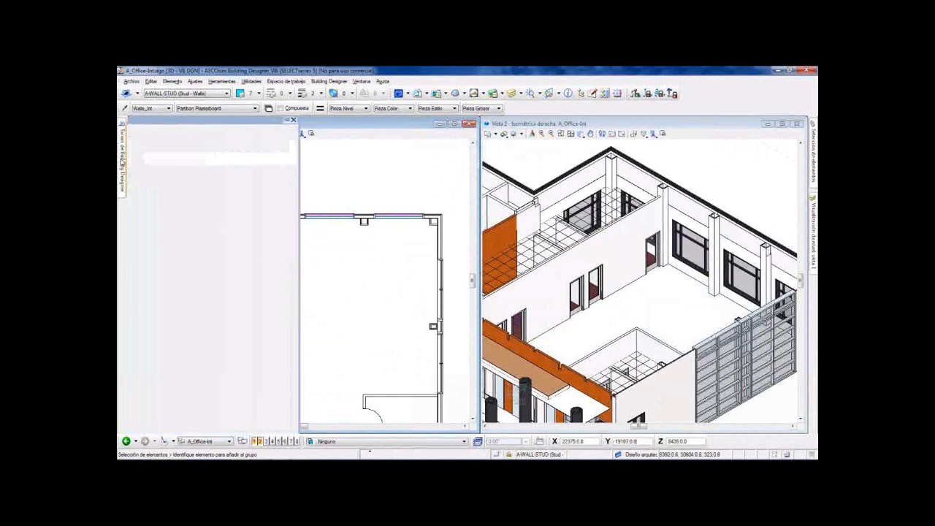
{"action": "left_click", "coordinate": [137, 199]}
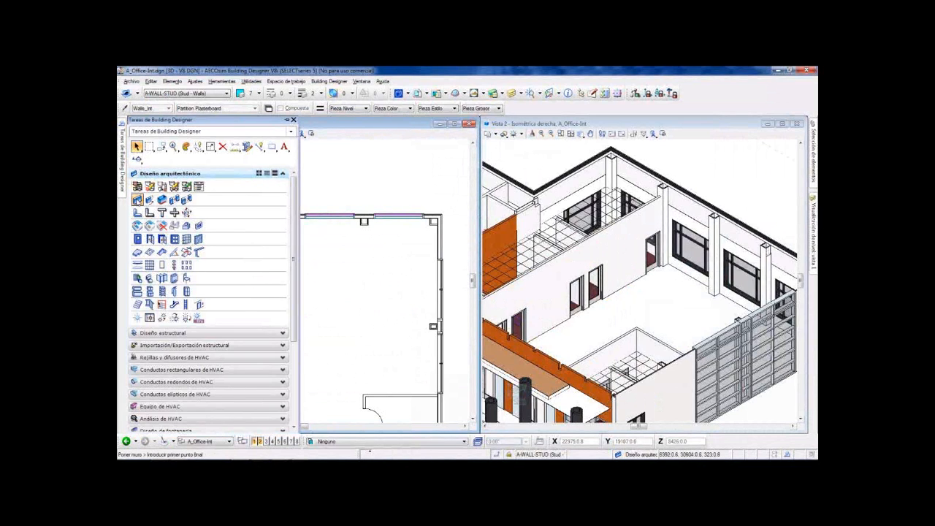
{"action": "mouse_move", "coordinate": [123, 215]}
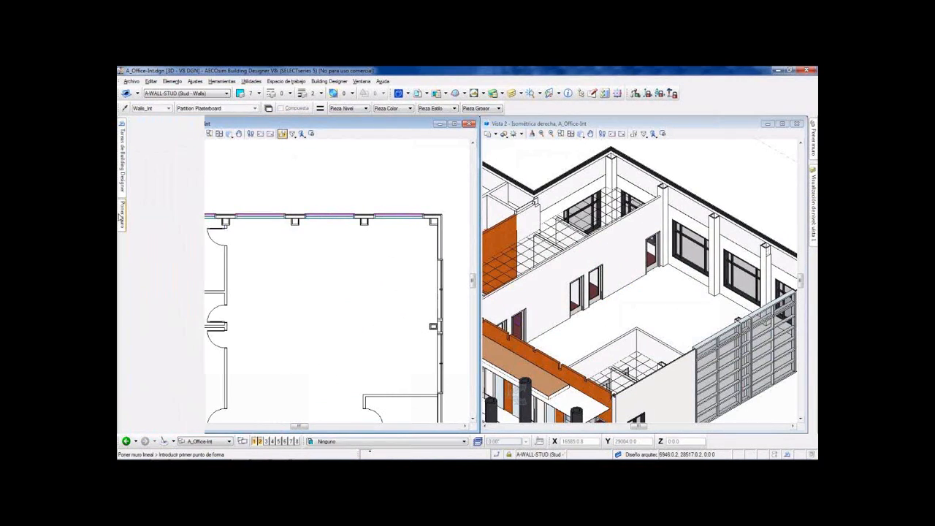
{"action": "left_click", "coordinate": [212, 155]}
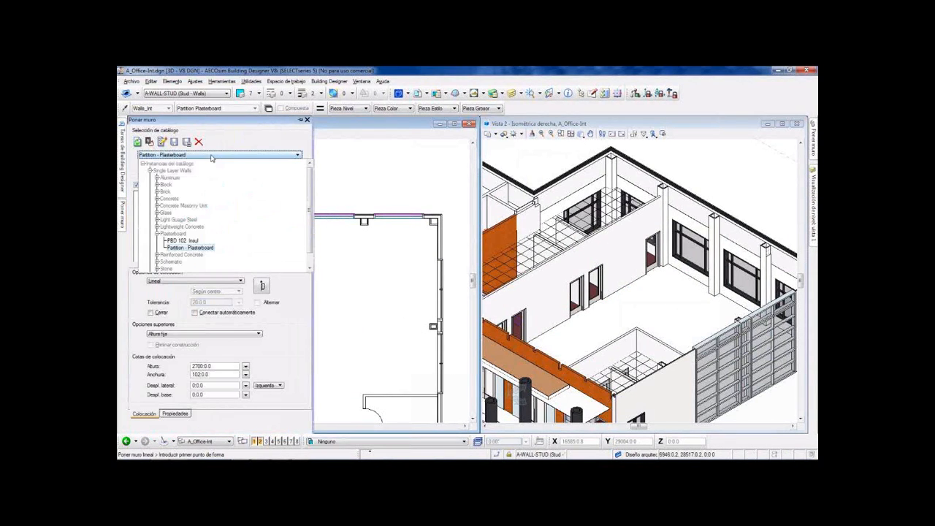
{"action": "left_click", "coordinate": [232, 152]}
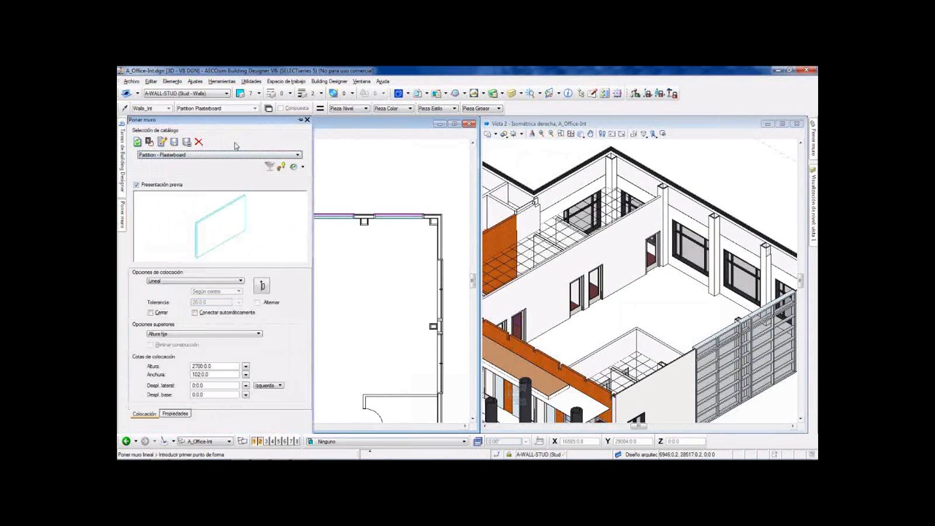
{"action": "left_click", "coordinate": [281, 167]}
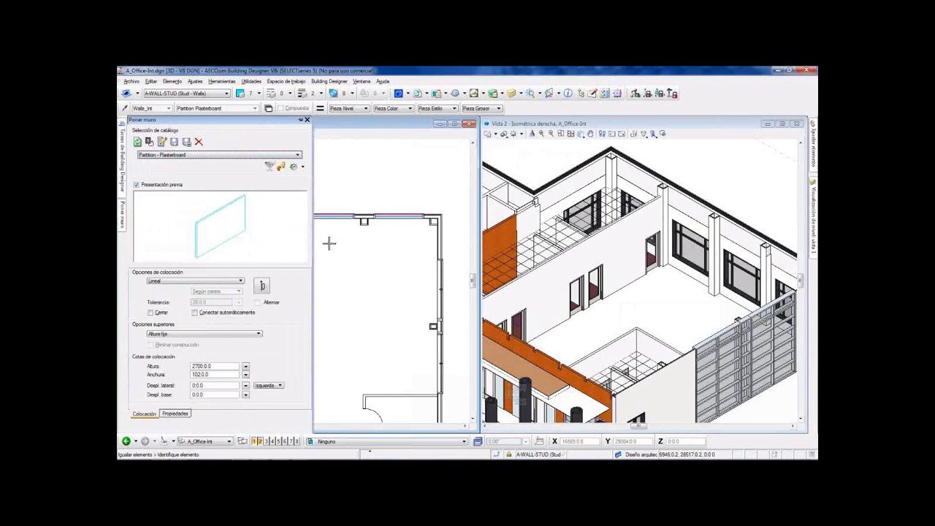
{"action": "left_click", "coordinate": [369, 392]}
- Draw an L-shaped partition from the existing partition's corner to the office wall, setting the second segment's width to 200
{"action": "left_click", "coordinate": [369, 393]}
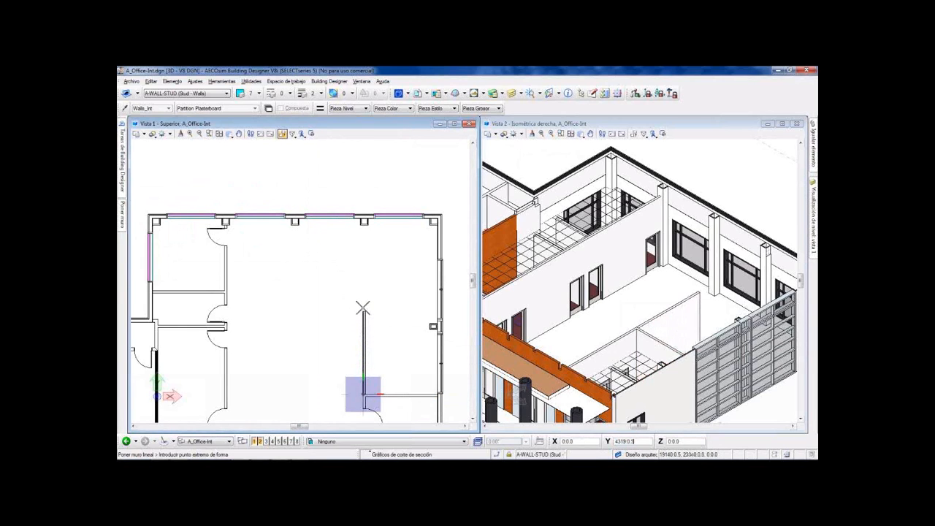
{"action": "left_click", "coordinate": [365, 299]}
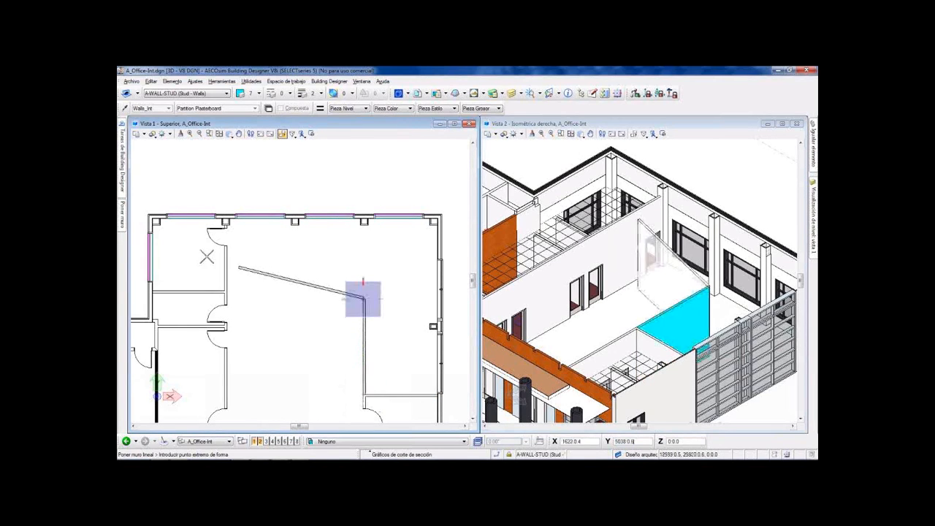
{"action": "mouse_move", "coordinate": [123, 217]}
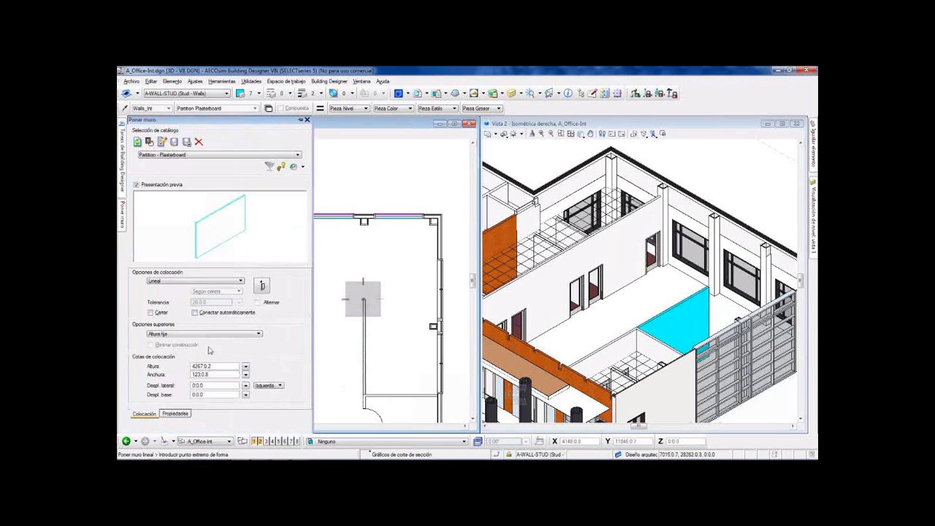
{"action": "left_click", "coordinate": [208, 374]}
{"action": "type", "text": "200"}
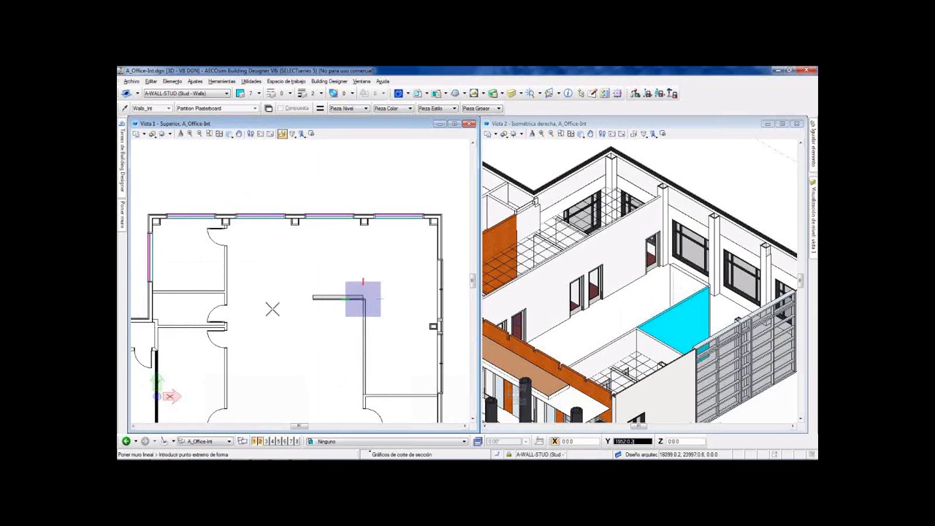
{"action": "left_click", "coordinate": [226, 298]}
{"action": "right_click", "coordinate": [268, 313]}
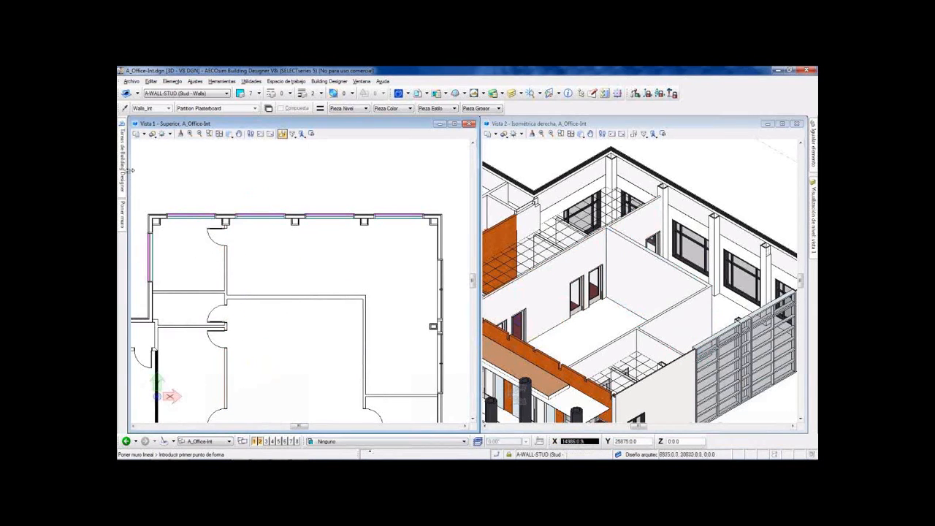
- Set the distance from the small offices' dividing partition to the windowed exterior wall to 2500
{"action": "mouse_move", "coordinate": [123, 165]}
{"action": "left_click", "coordinate": [137, 146]}
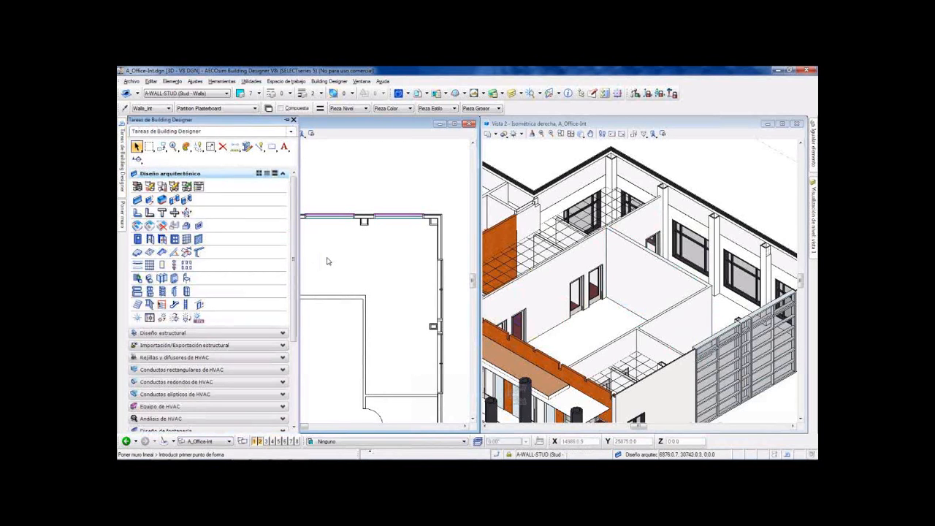
{"action": "left_click", "coordinate": [196, 292]}
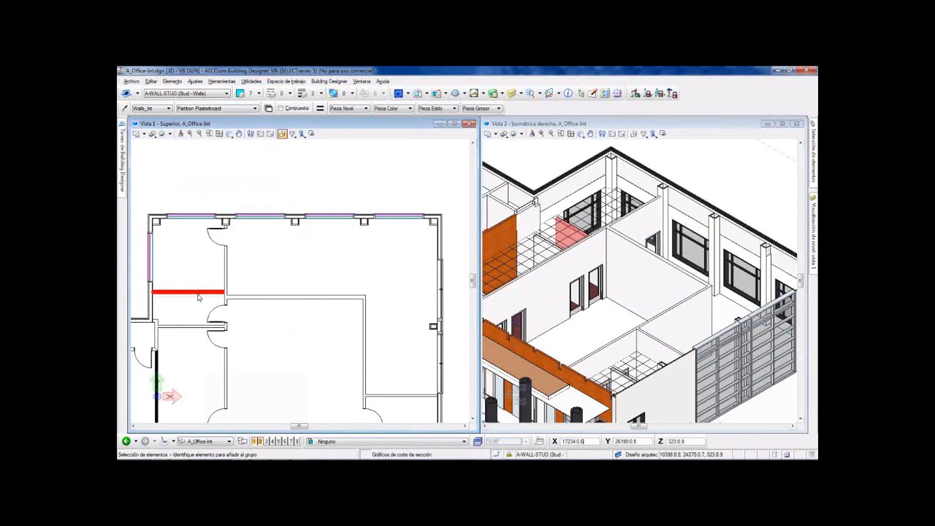
{"action": "left_click", "coordinate": [194, 252]}
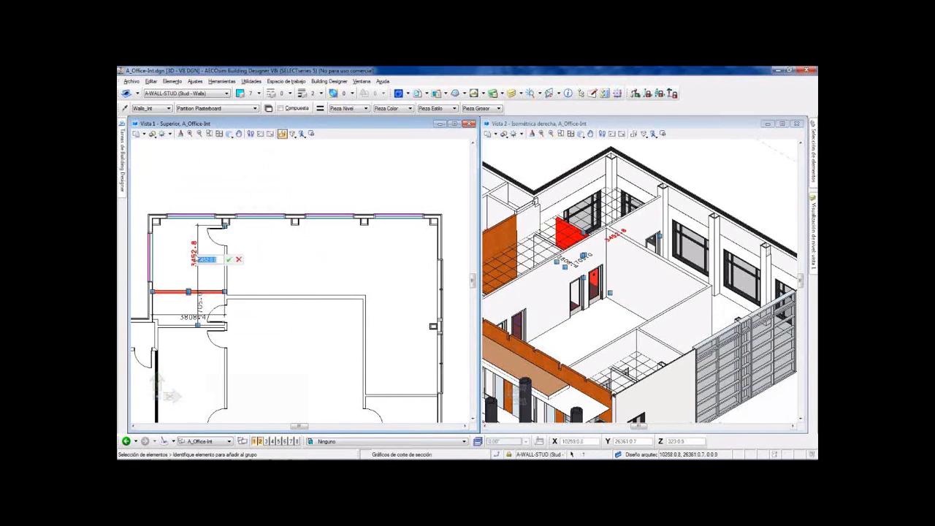
{"action": "type", "text": "3500"}
{"action": "key", "text": "Return"}
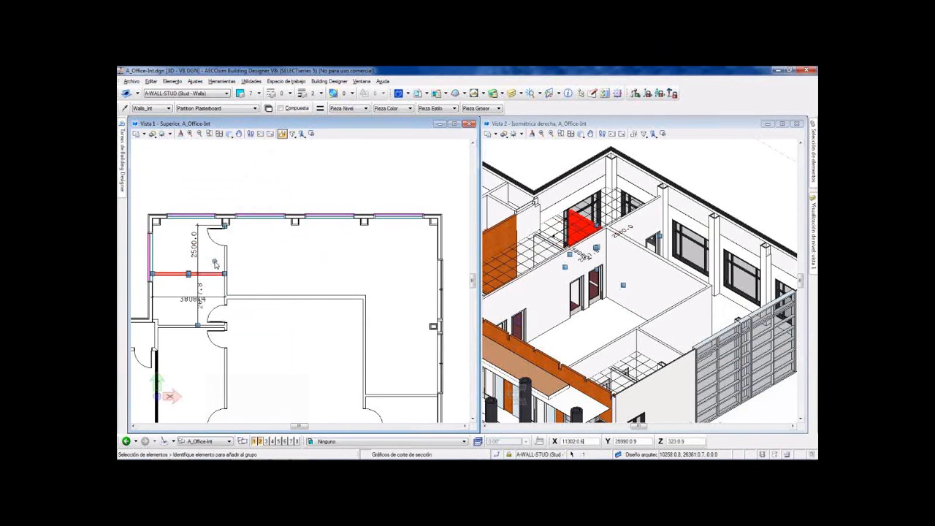
- Set the distance from the new horizontal partition to the windowed exterior wall to 2000
{"action": "left_click", "coordinate": [276, 297]}
{"action": "left_click", "coordinate": [278, 261]}
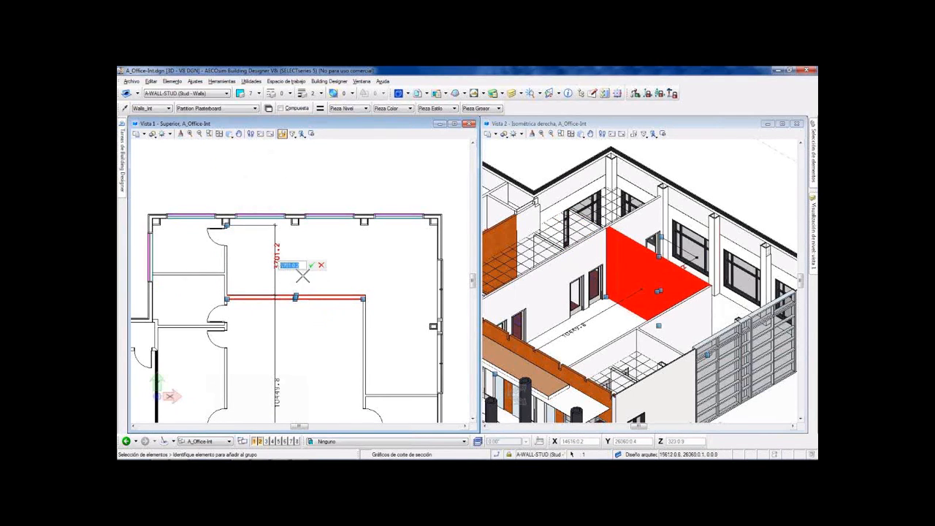
{"action": "type", "text": "3"}
{"action": "key", "text": "Return"}
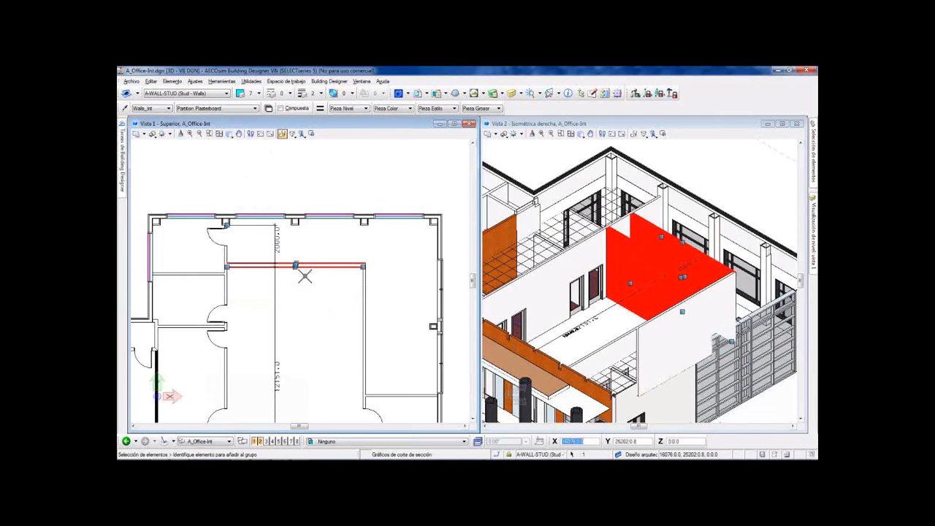
{"action": "left_click", "coordinate": [307, 280]}
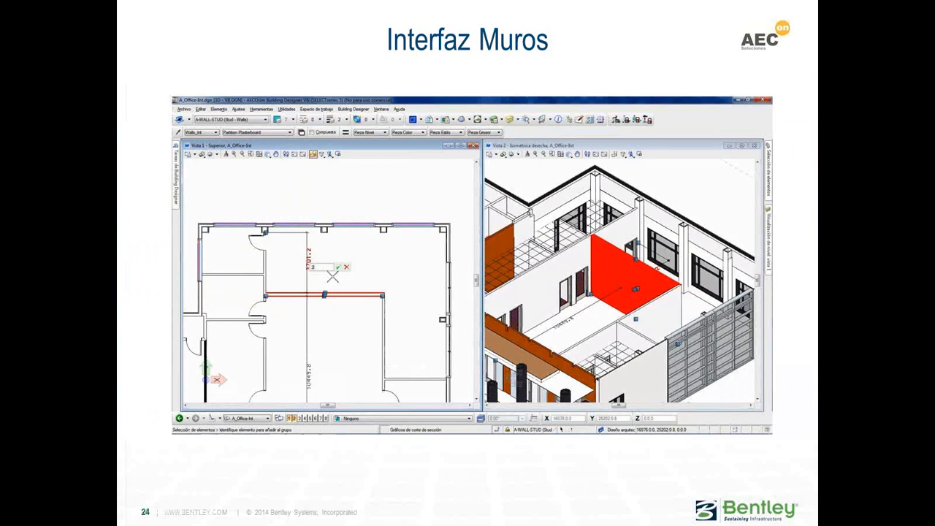
{"action": "key", "text": "Right"}
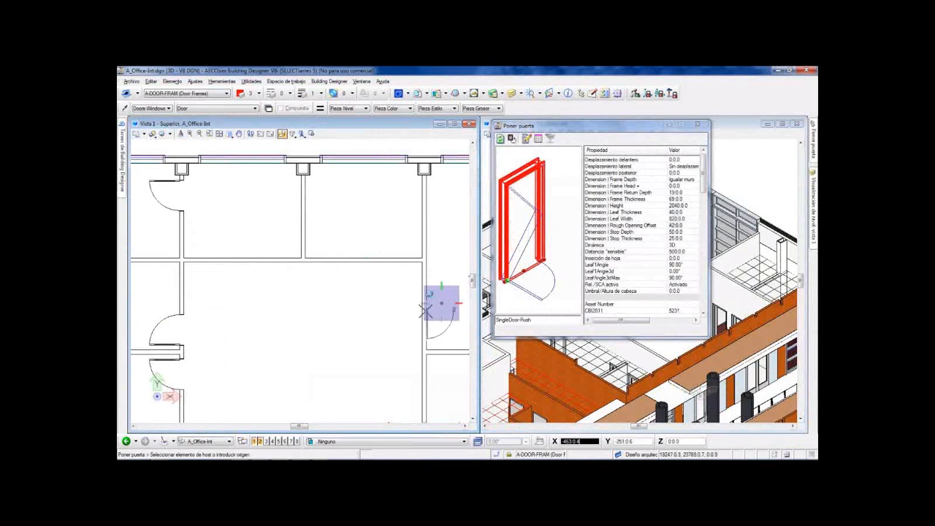
- Place a single flush door in the long vertical partition, just above the cross partition, swinging into the room on its right
{"action": "left_click", "coordinate": [423, 310]}
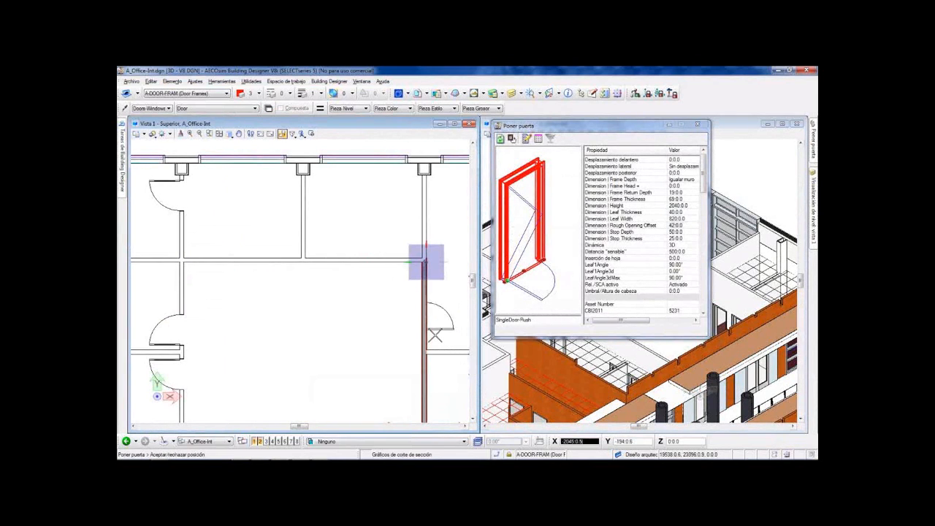
{"action": "left_click", "coordinate": [434, 338]}
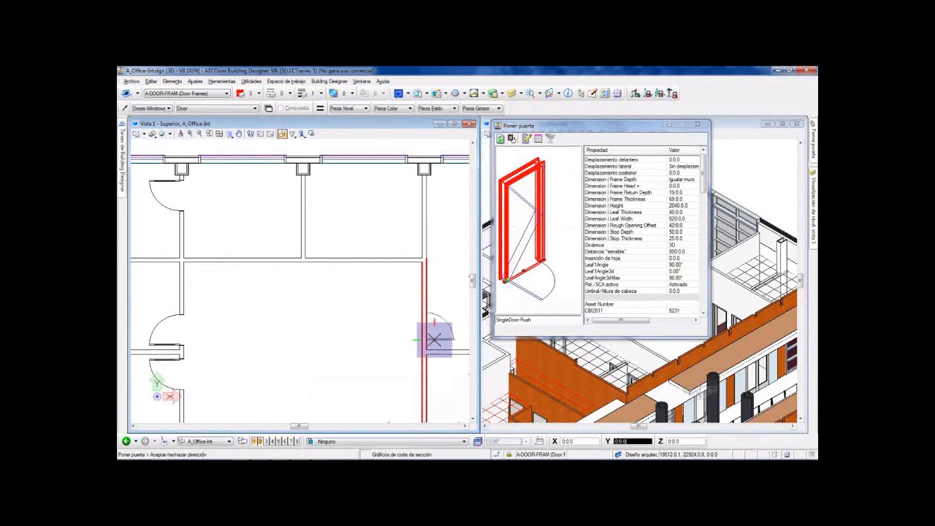
{"action": "left_click", "coordinate": [437, 321]}
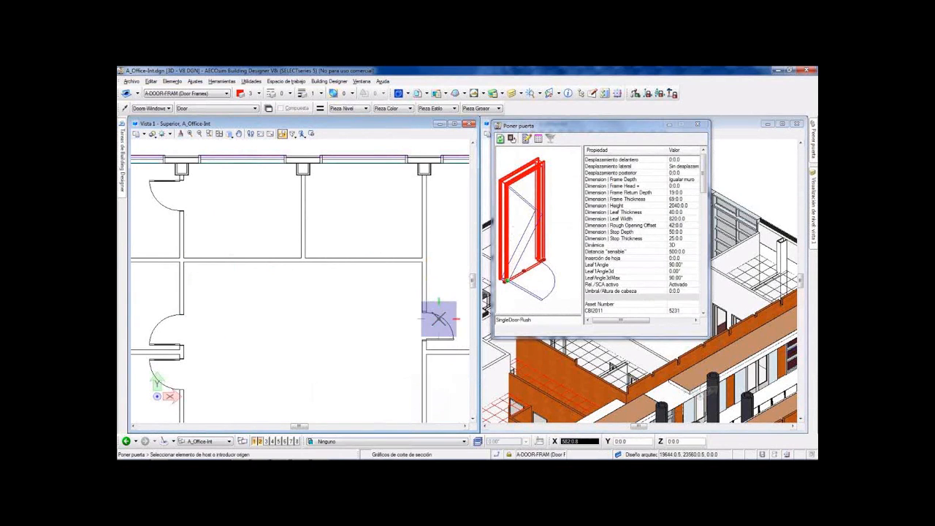
- Place a single flush door in the horizontal partition, beside its corner with the long vertical partition, swinging into the small office
{"action": "left_click", "coordinate": [404, 257]}
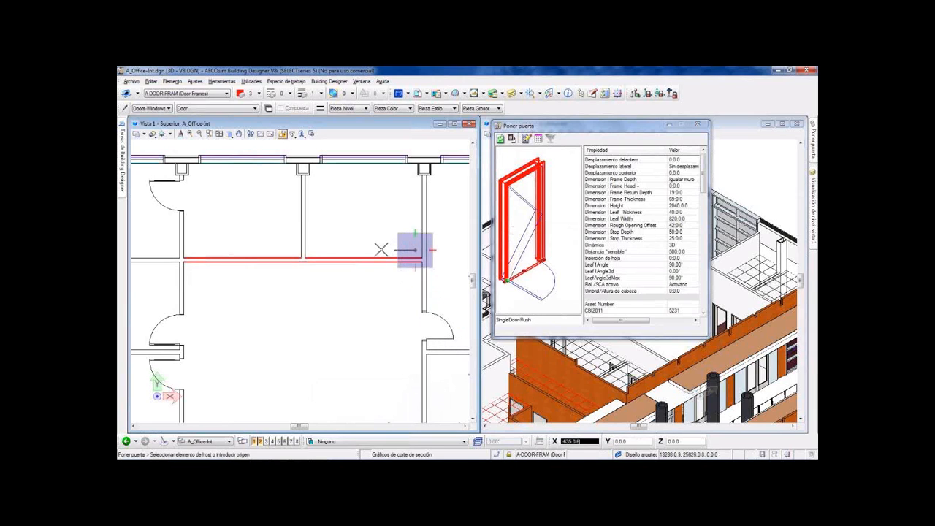
{"action": "left_click", "coordinate": [384, 252]}
{"action": "right_click", "coordinate": [355, 293]}
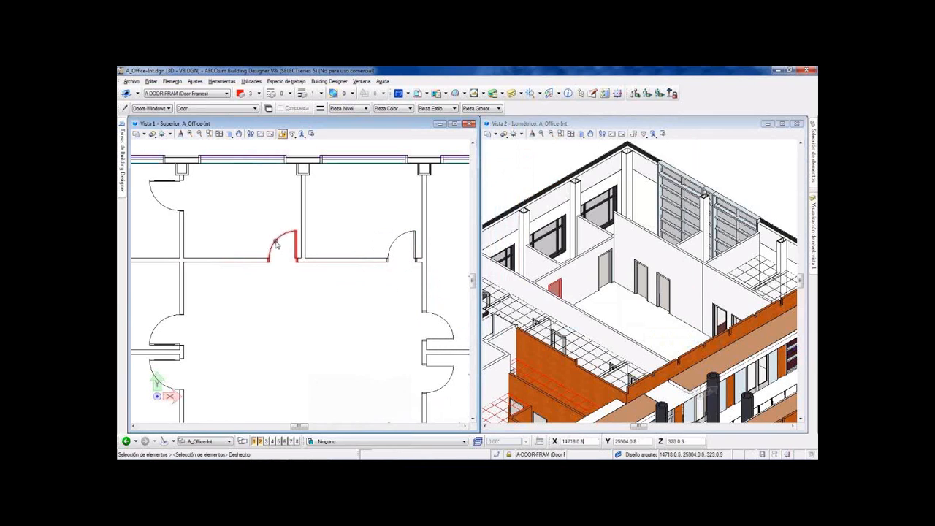
- Widen the door of the other small office, next to the dividing partition, through its width dimension and undo the change
{"action": "left_click", "coordinate": [281, 246]}
{"action": "left_click", "coordinate": [278, 228]}
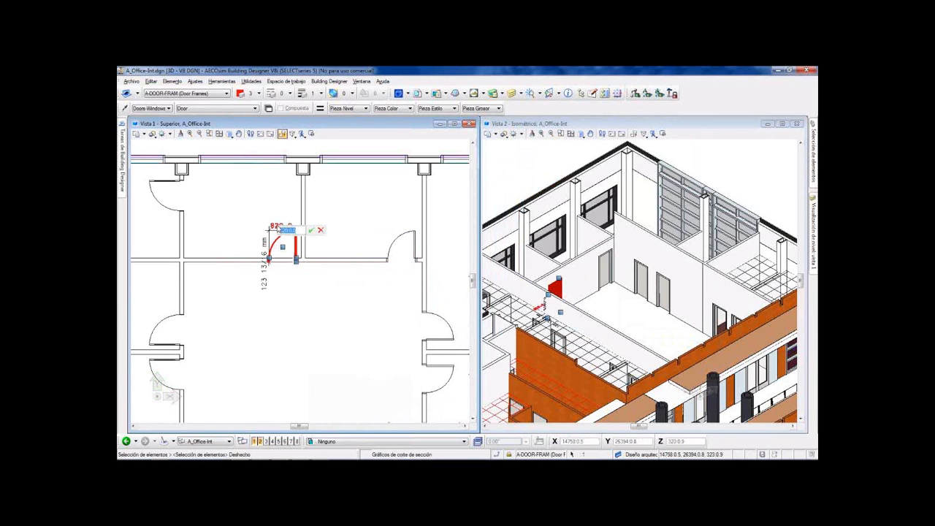
{"action": "key", "text": "Return"}
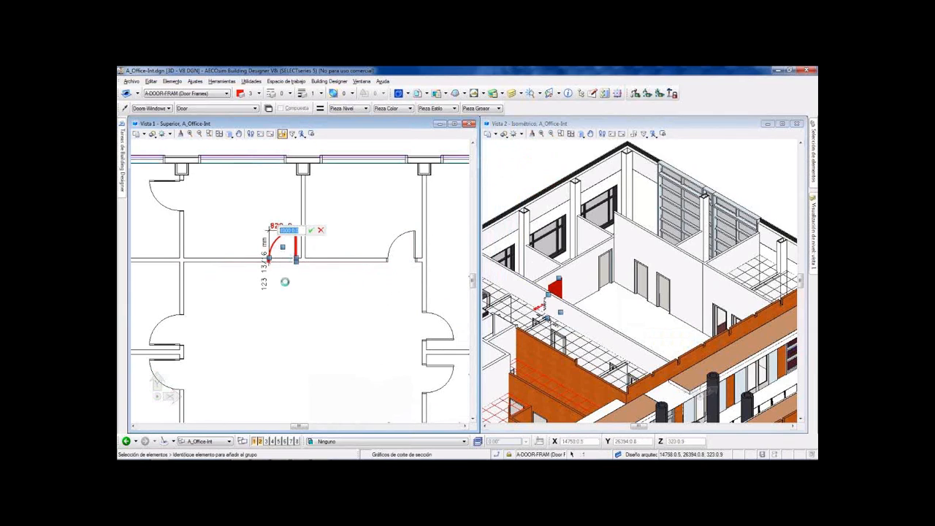
{"action": "left_click", "coordinate": [285, 285]}
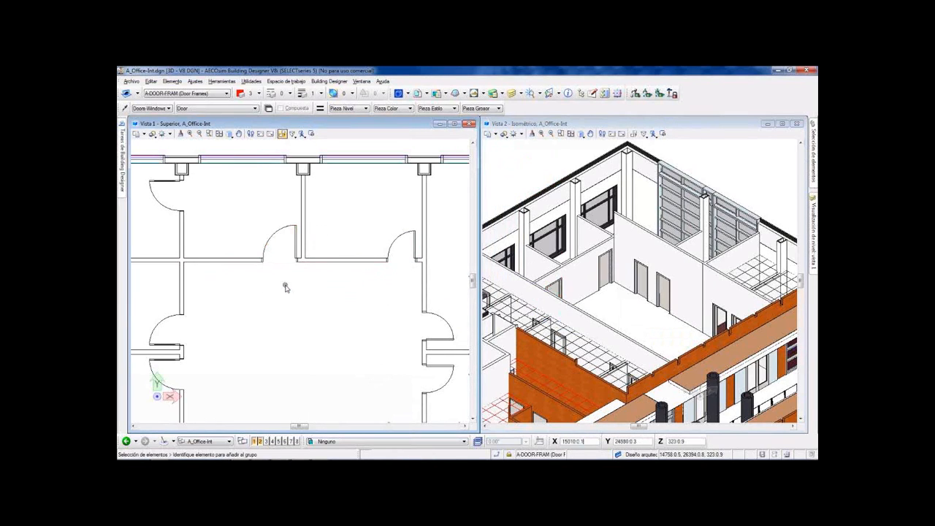
{"action": "key", "text": "ctrl+z"}
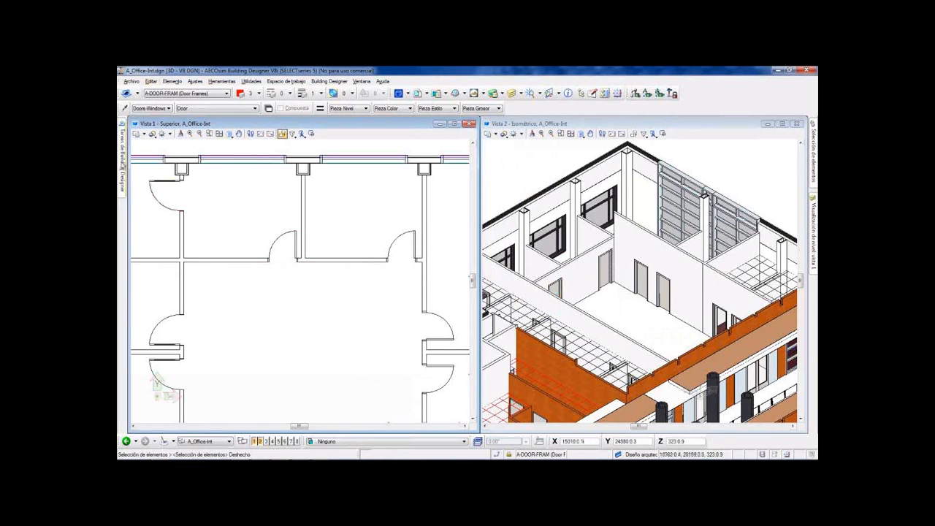
- Open the data group explorer and display the Door Schedule of the Doors catalog type
{"action": "mouse_move", "coordinate": [123, 149]}
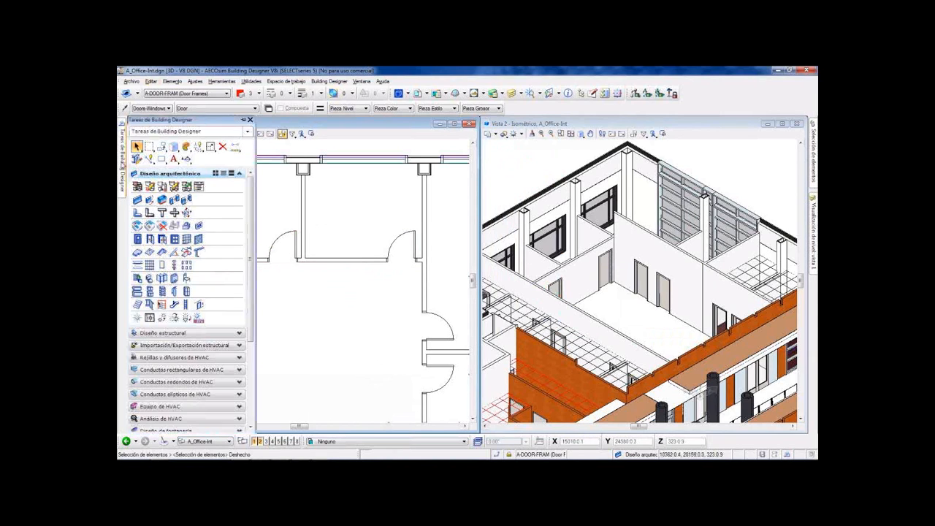
{"action": "left_click", "coordinate": [239, 176]}
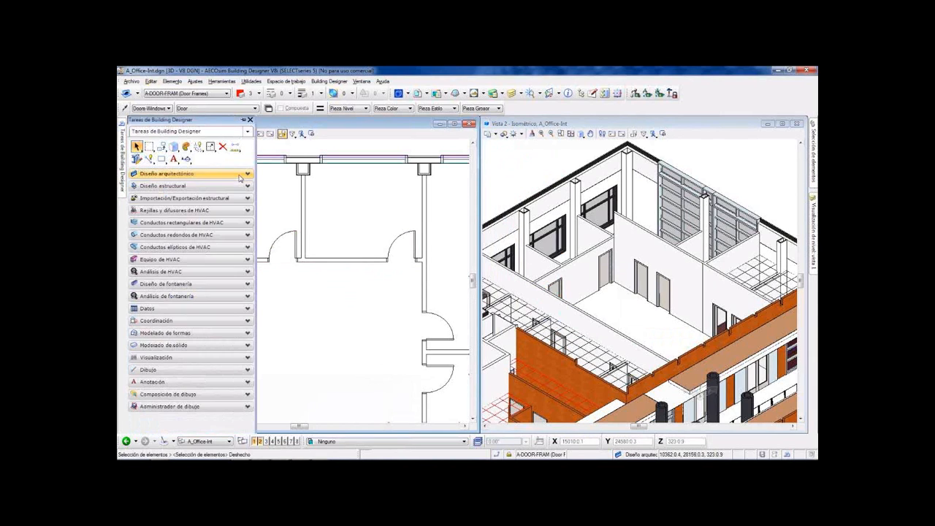
{"action": "left_click", "coordinate": [248, 308]}
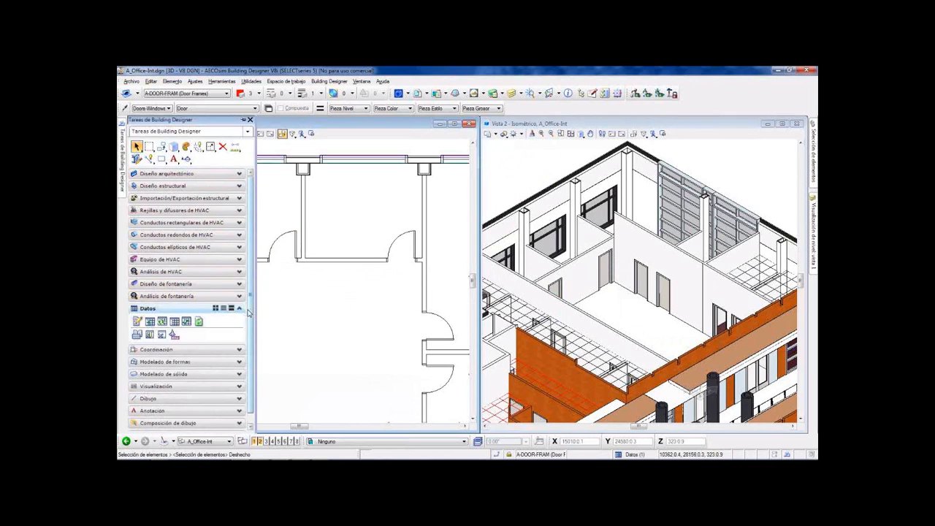
{"action": "left_click", "coordinate": [175, 322]}
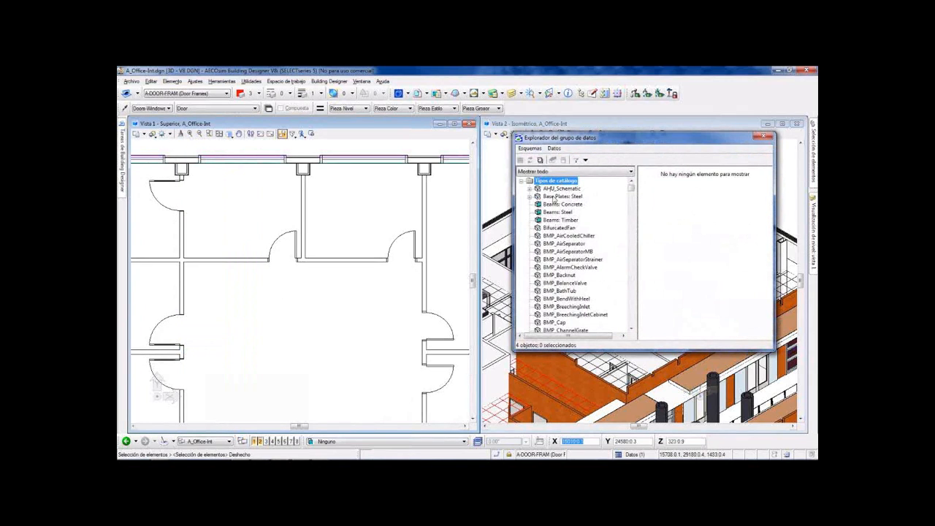
{"action": "left_click", "coordinate": [556, 214]}
{"action": "key", "text": "d"}
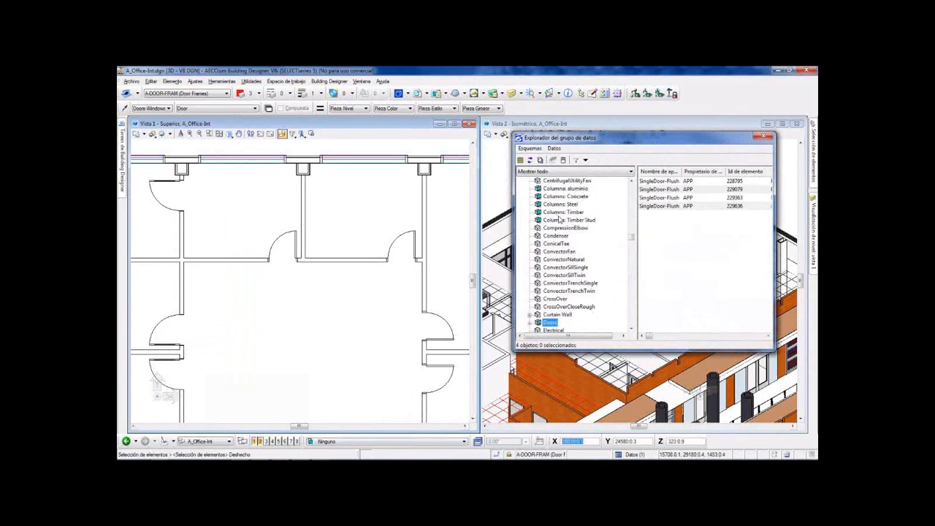
{"action": "left_click", "coordinate": [530, 323]}
{"action": "left_click", "coordinate": [566, 324]}
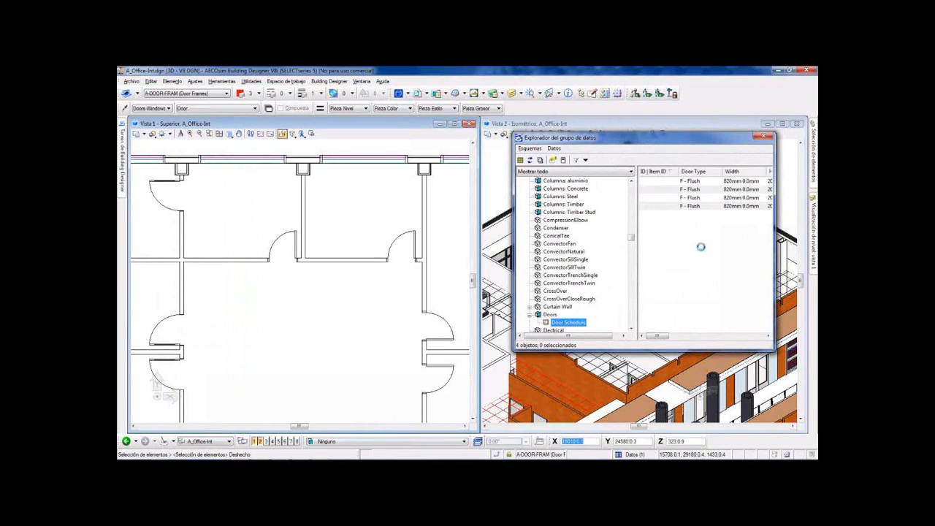
- Change all four flush doors in the schedule to the type SingleDoor-VisionPanelFull in a single edit and close the explorer
{"action": "left_click", "coordinate": [668, 181]}
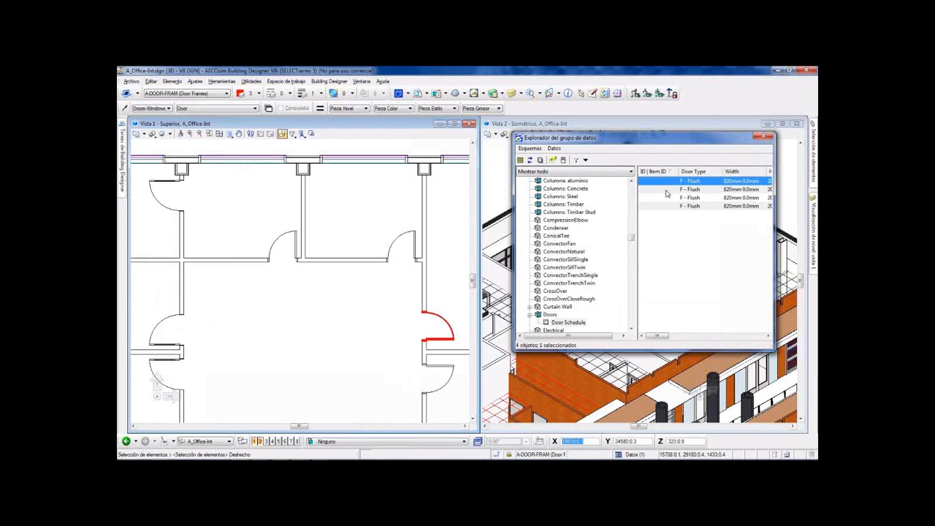
{"action": "left_click", "coordinate": [666, 190], "text": "ctrl"}
{"action": "left_click", "coordinate": [668, 198], "text": "ctrl"}
{"action": "left_click", "coordinate": [668, 207], "text": "ctrl"}
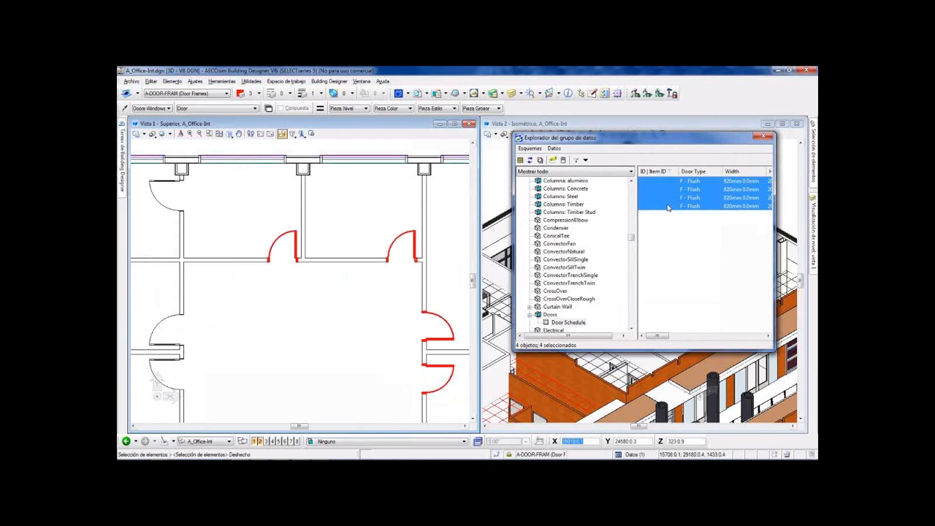
{"action": "right_click", "coordinate": [667, 208]}
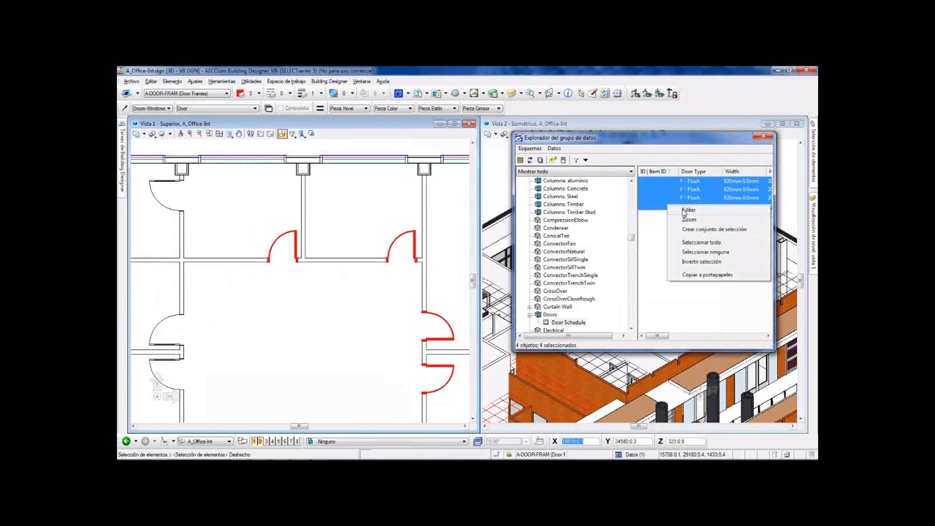
{"action": "left_click", "coordinate": [685, 211]}
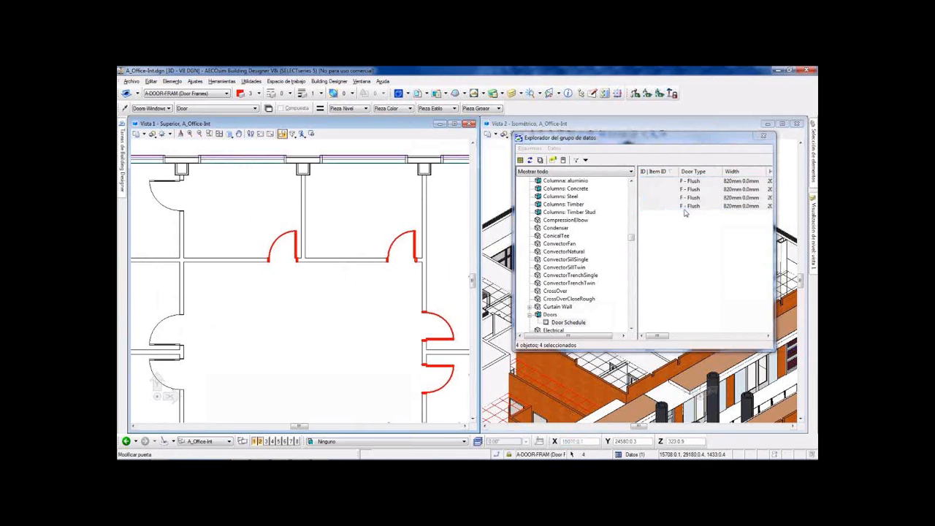
{"action": "left_click", "coordinate": [415, 347]}
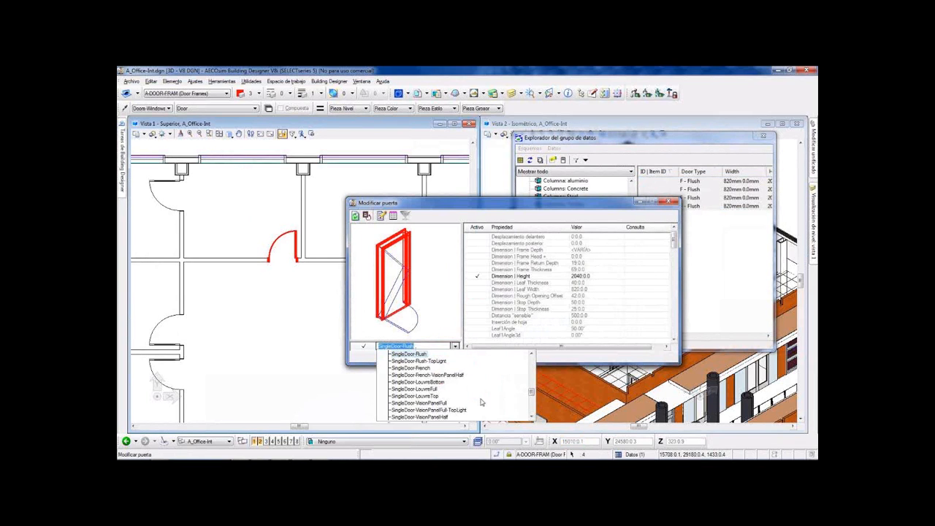
{"action": "left_click", "coordinate": [433, 403]}
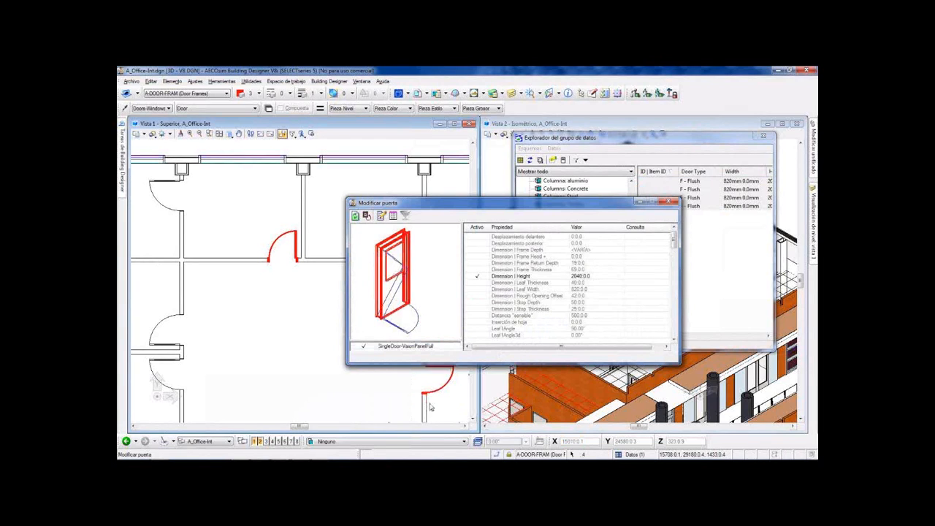
{"action": "left_click", "coordinate": [390, 390]}
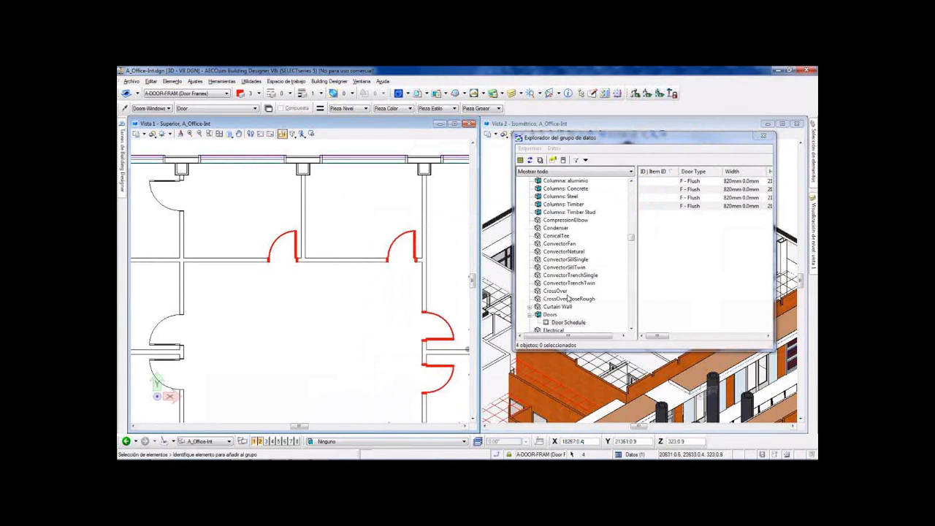
{"action": "left_click", "coordinate": [762, 137]}
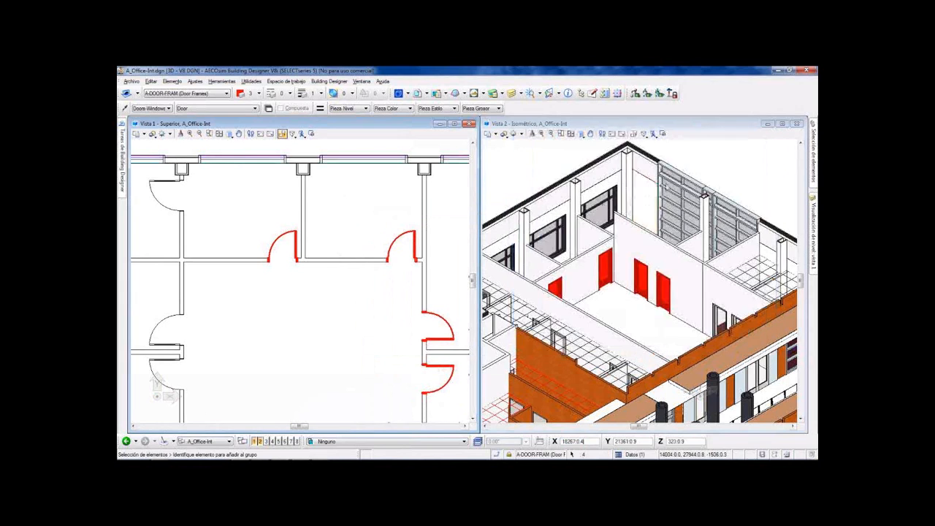
{"action": "left_click", "coordinate": [627, 311]}
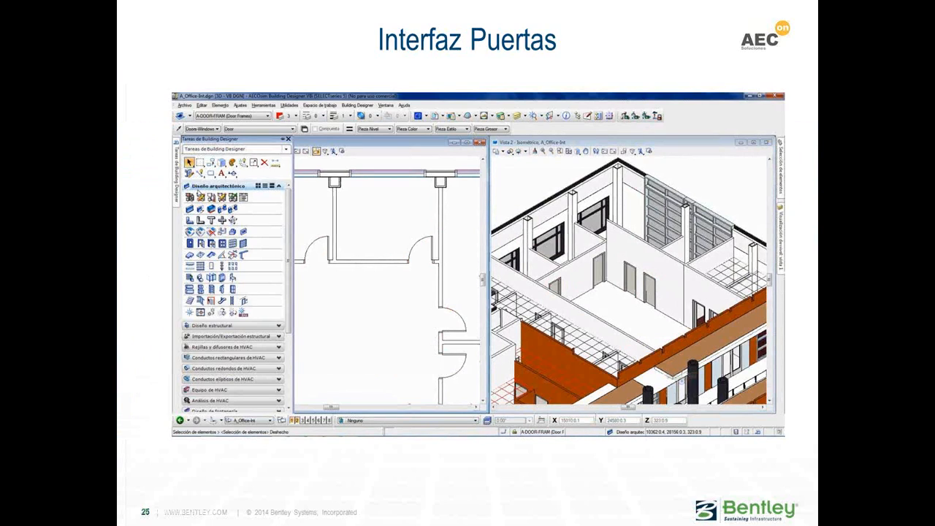
{"action": "key", "text": "Right"}
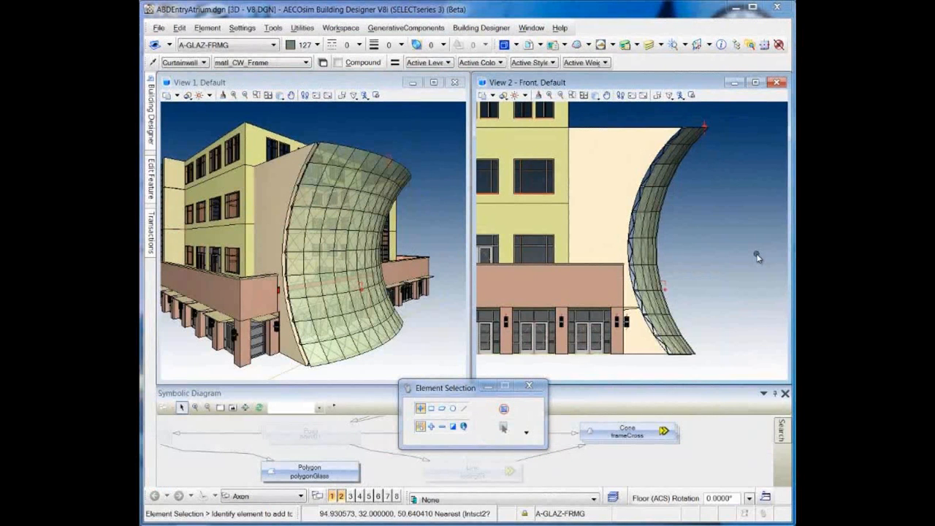
- Reshape the curved curtain wall by moving pointMid to about X 48.4, Y 14.35 and pointTop along its curve to about T 0.737
{"action": "left_click", "coordinate": [421, 29]}
{"action": "mouse_move", "coordinate": [409, 54]}
{"action": "left_click", "coordinate": [508, 67]}
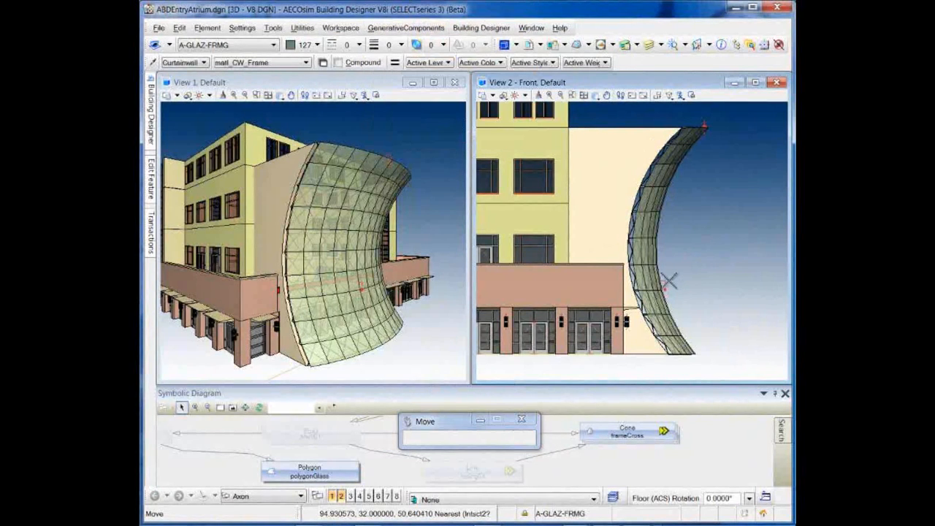
{"action": "left_click", "coordinate": [669, 283]}
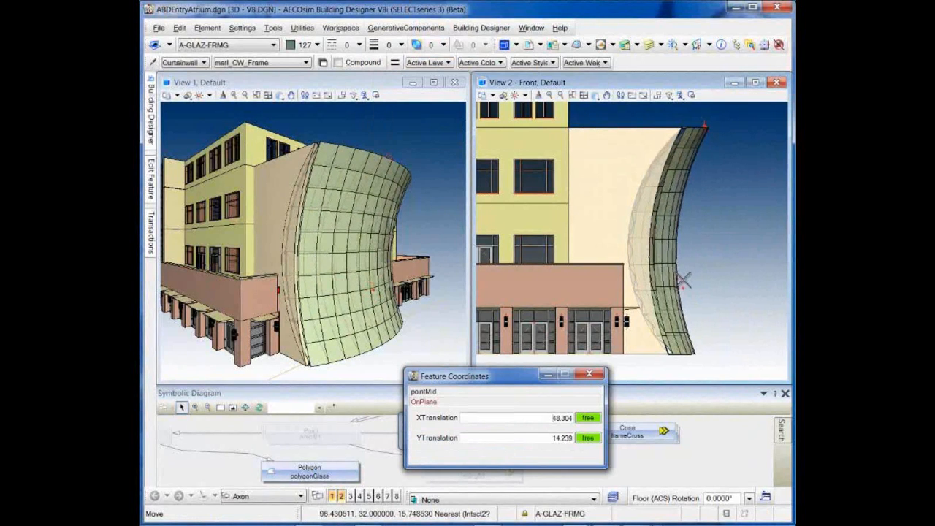
{"action": "left_click", "coordinate": [683, 279]}
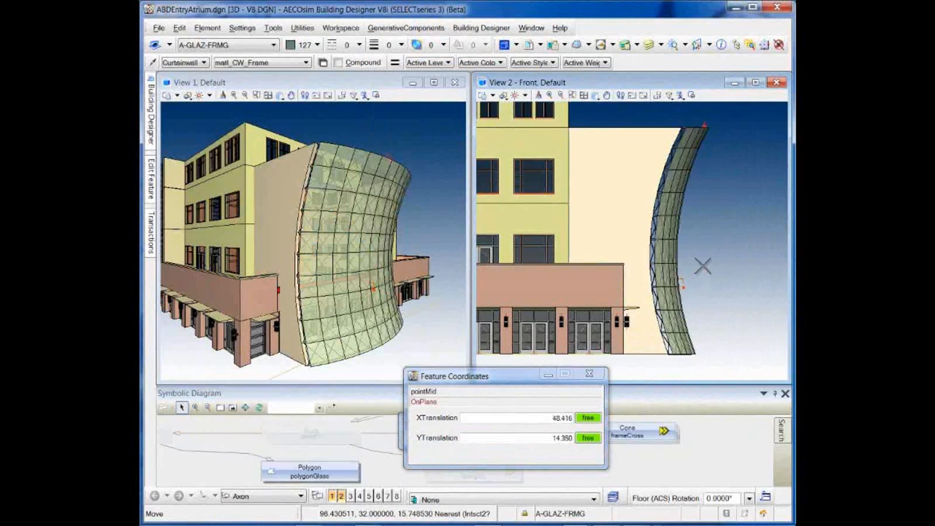
{"action": "left_click", "coordinate": [702, 121]}
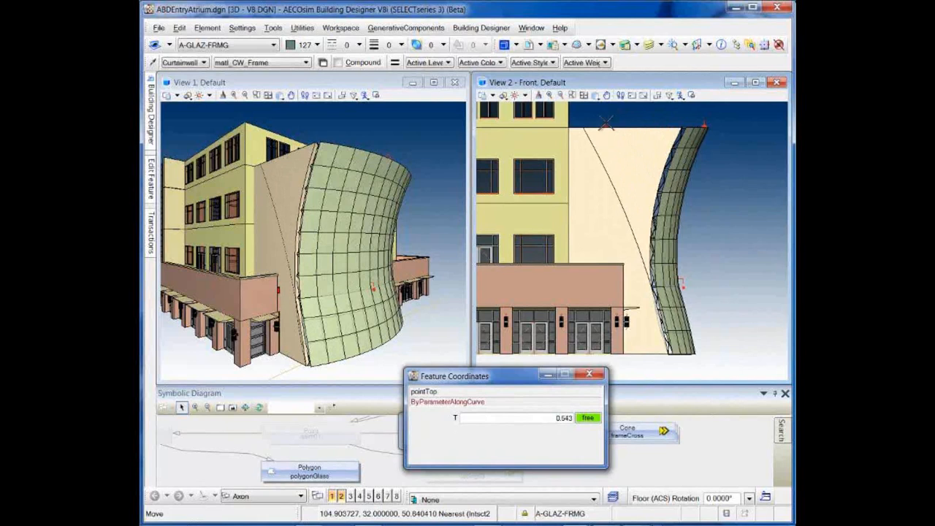
{"action": "left_click", "coordinate": [661, 124]}
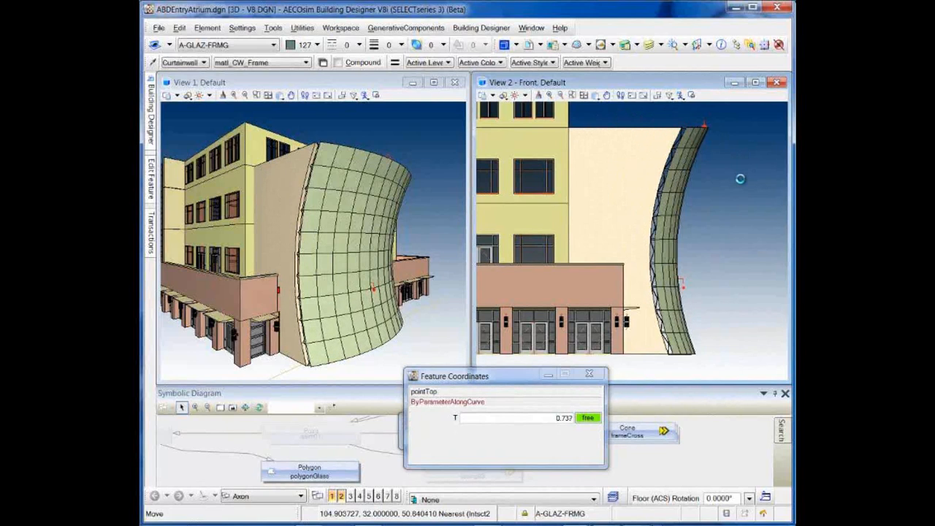
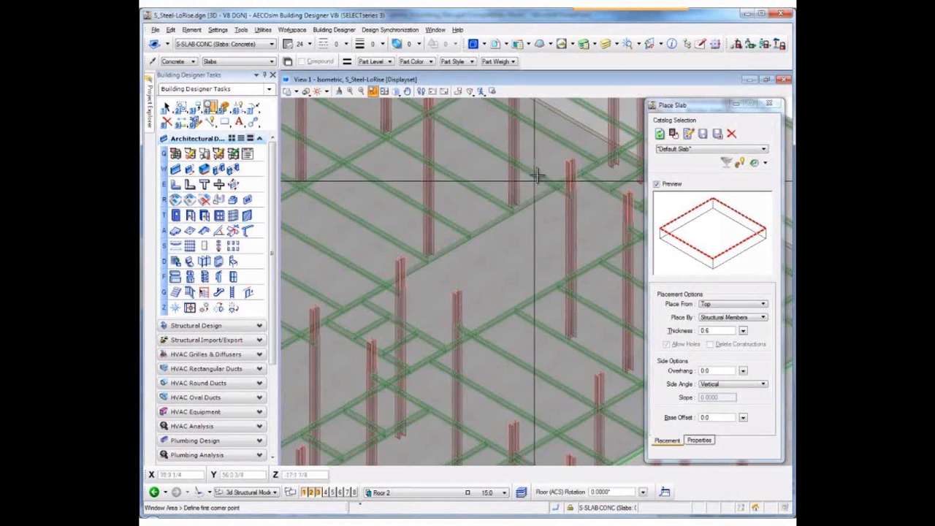
- Draw an orthogonal block in colour 3 on the Floor 2 slab, covering the open bay without beams between the four central columns
{"action": "left_click", "coordinate": [225, 123]}
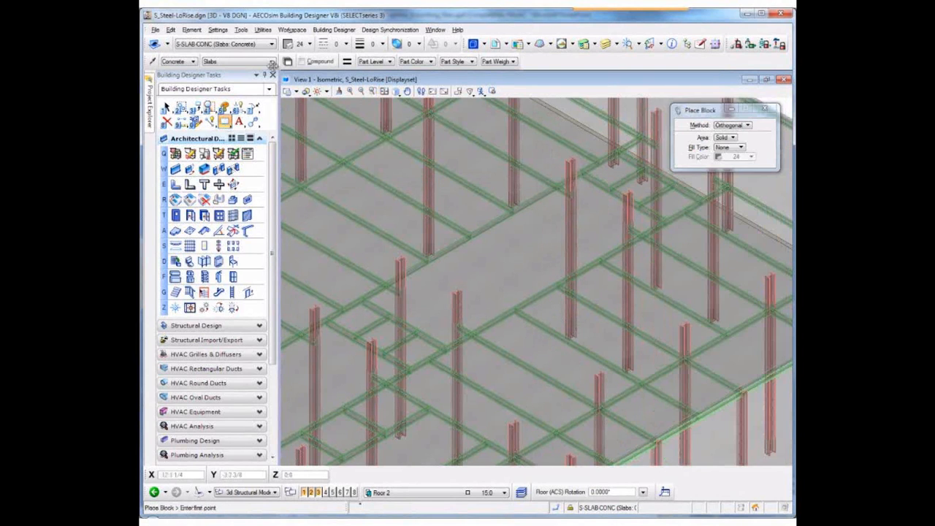
{"action": "left_click", "coordinate": [296, 44]}
{"action": "left_click", "coordinate": [316, 88]}
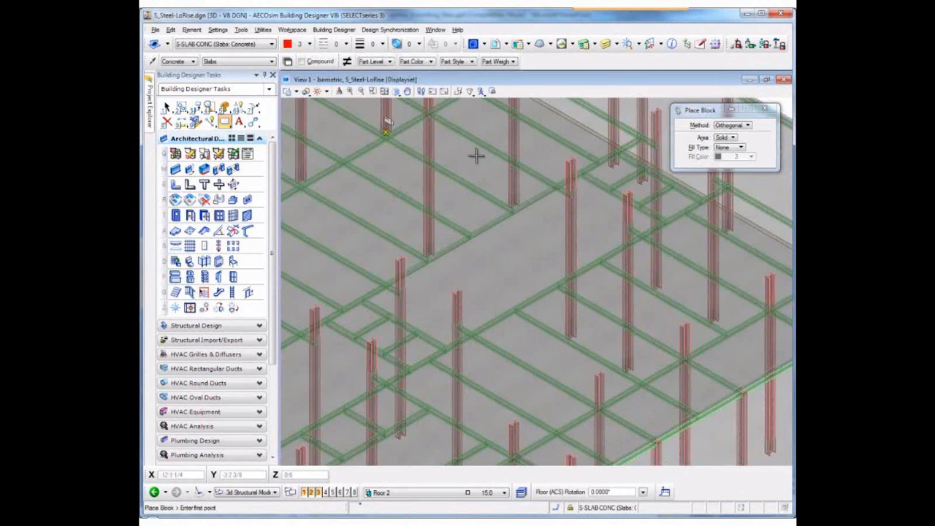
{"action": "left_click", "coordinate": [578, 164]}
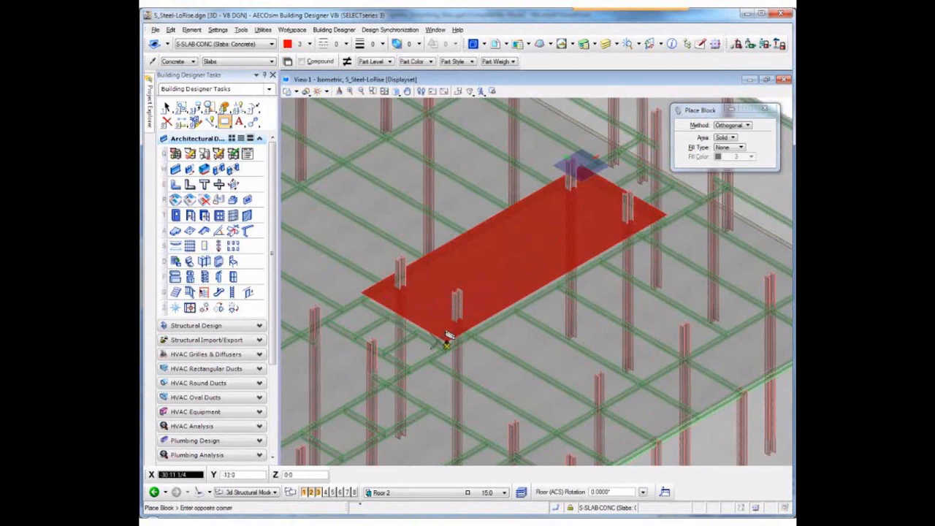
{"action": "left_click", "coordinate": [447, 341]}
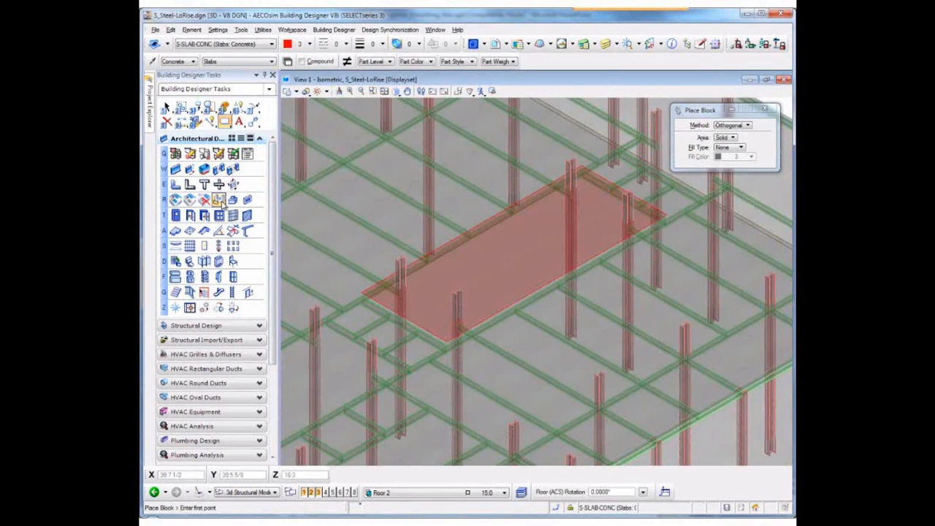
- Cut an opening through the slab with the red block as the cutting profile, using direction Both and mode Through
{"action": "left_click", "coordinate": [218, 200]}
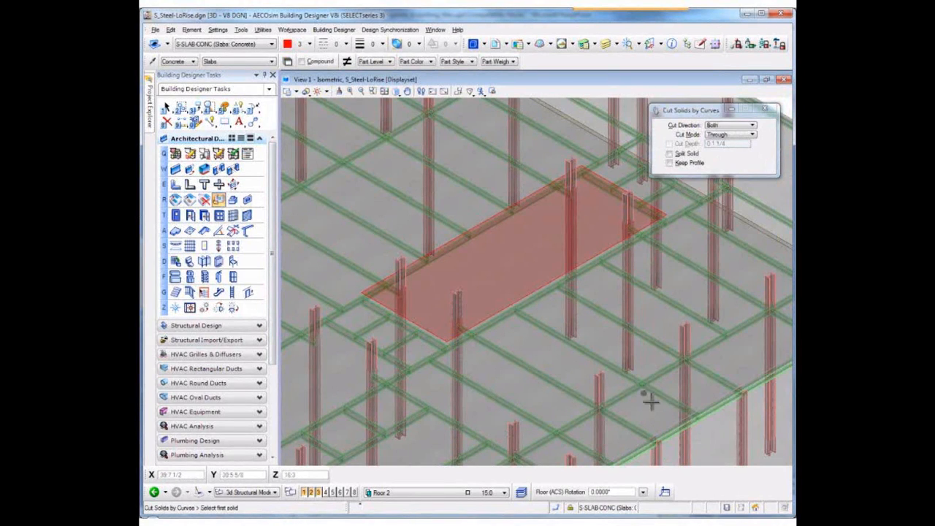
{"action": "left_click", "coordinate": [705, 406]}
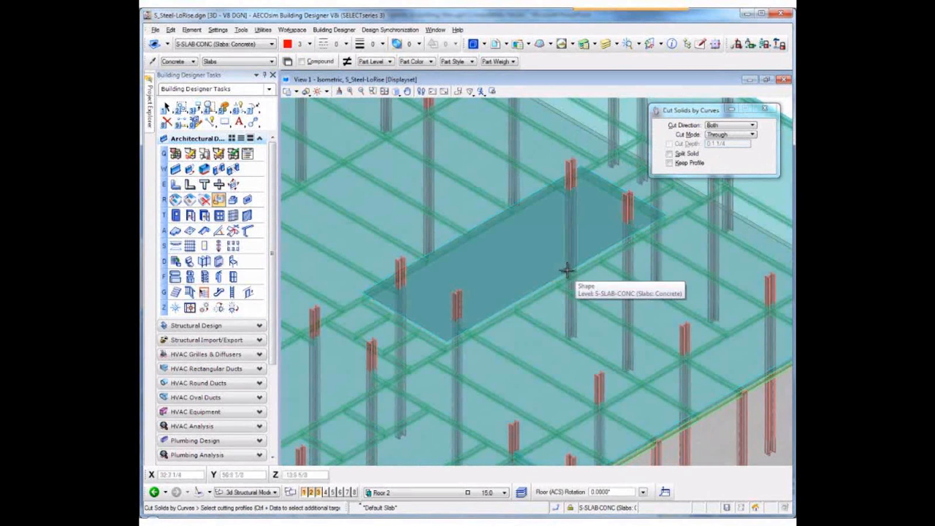
{"action": "left_click", "coordinate": [566, 269]}
{"action": "left_click", "coordinate": [553, 256]}
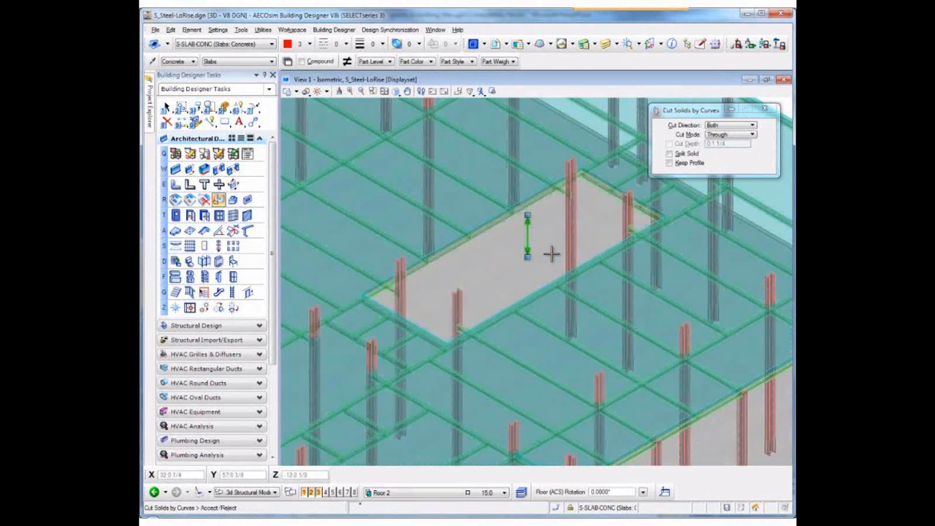
- Draw an orthogonal block about 24:0 by 18:0 between four columns, overlapping the slab edge
{"action": "left_click", "coordinate": [384, 91]}
{"action": "left_click", "coordinate": [373, 91]}
{"action": "left_click", "coordinate": [422, 157]}
{"action": "left_click", "coordinate": [538, 267]}
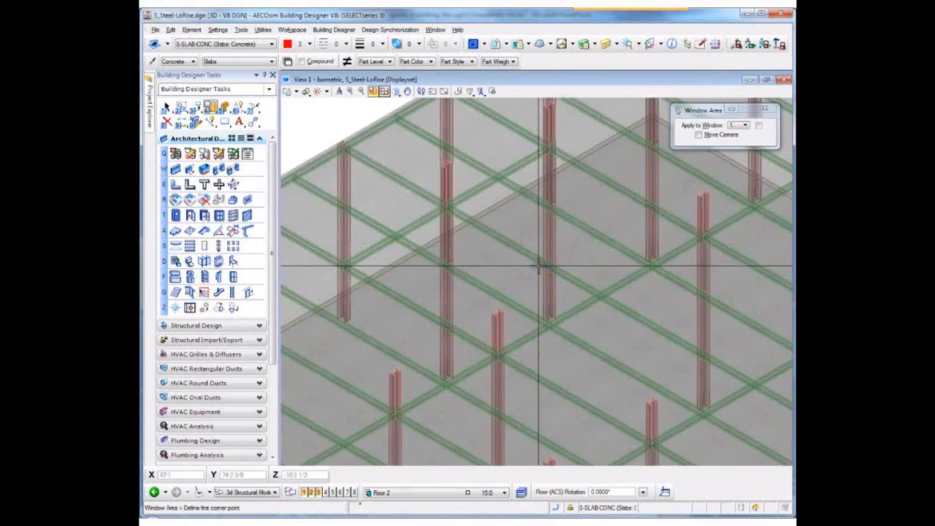
{"action": "left_click", "coordinate": [224, 122]}
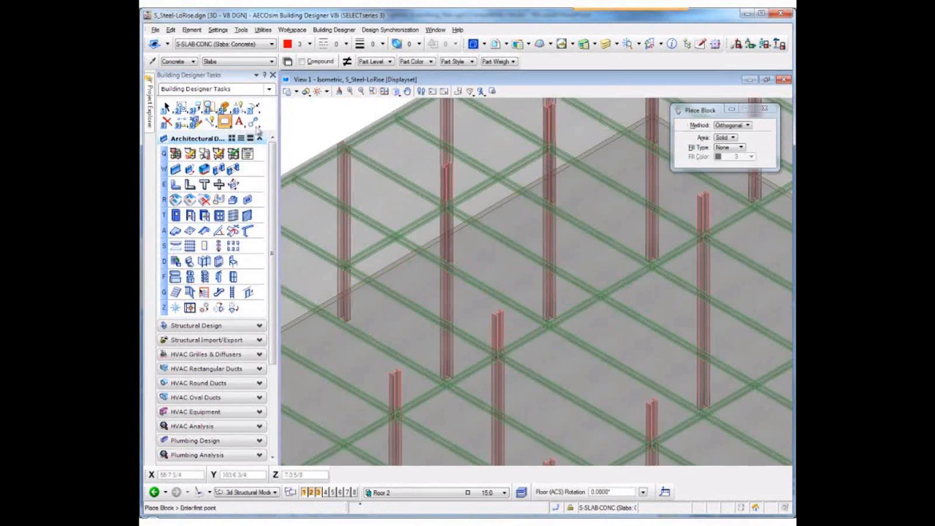
{"action": "left_click", "coordinate": [549, 139]}
{"action": "left_click", "coordinate": [499, 349]}
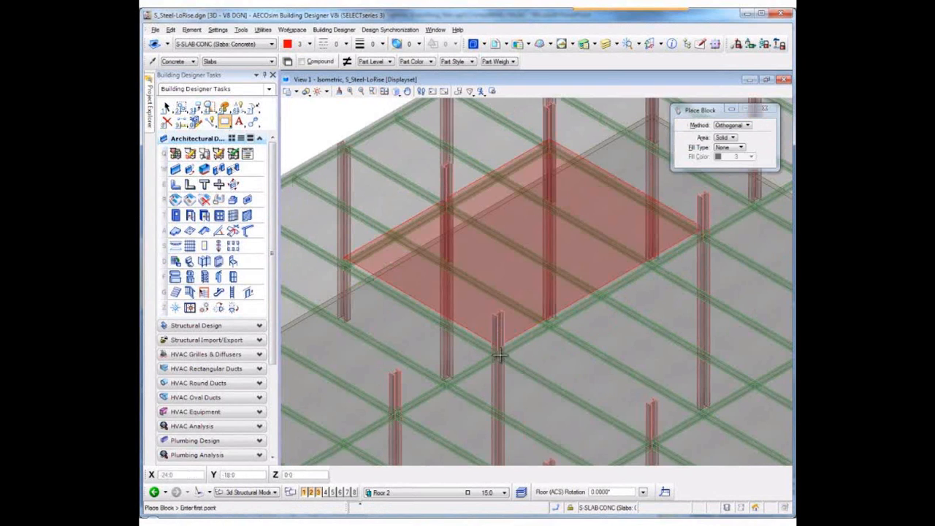
- Create a protrusion on the slab from the block with direction Forward, mode Define Depth and depth 0:4
{"action": "left_click", "coordinate": [232, 199]}
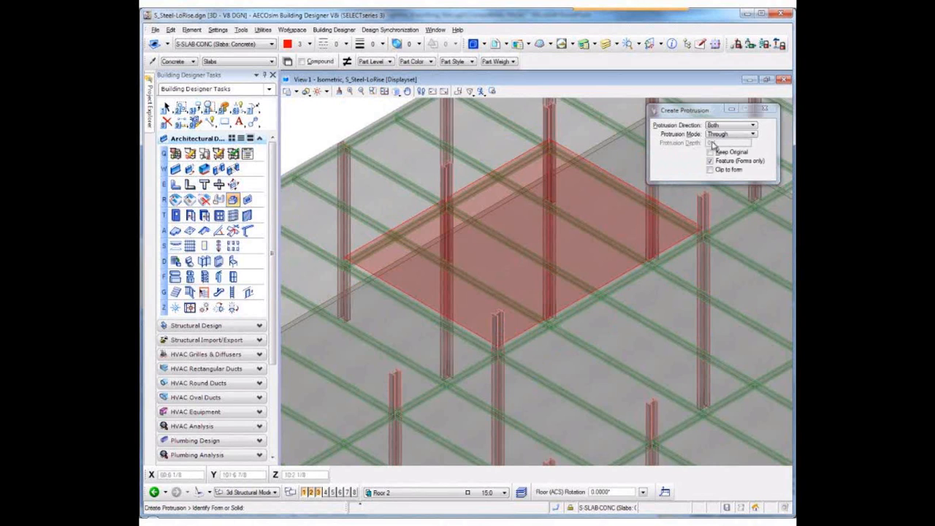
{"action": "left_click", "coordinate": [730, 126]}
{"action": "left_click", "coordinate": [728, 139]}
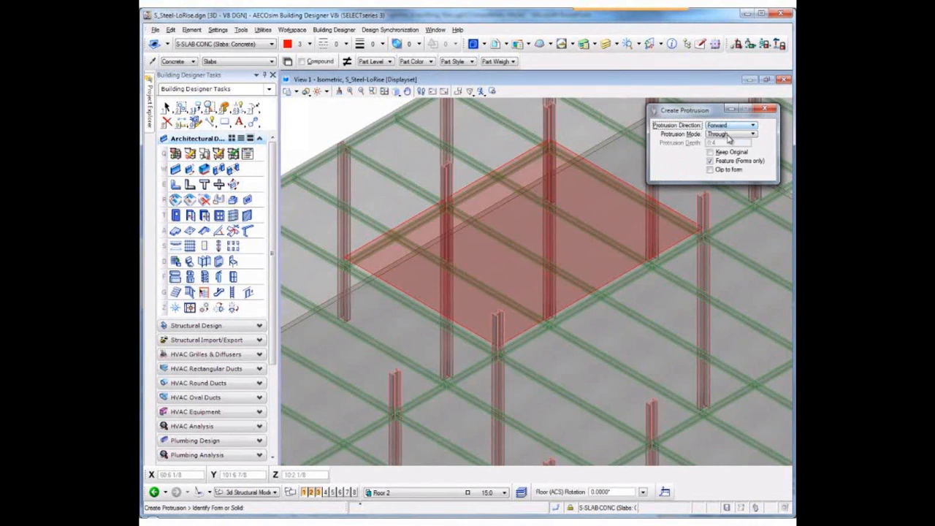
{"action": "left_click", "coordinate": [728, 136]}
{"action": "left_click", "coordinate": [731, 143]}
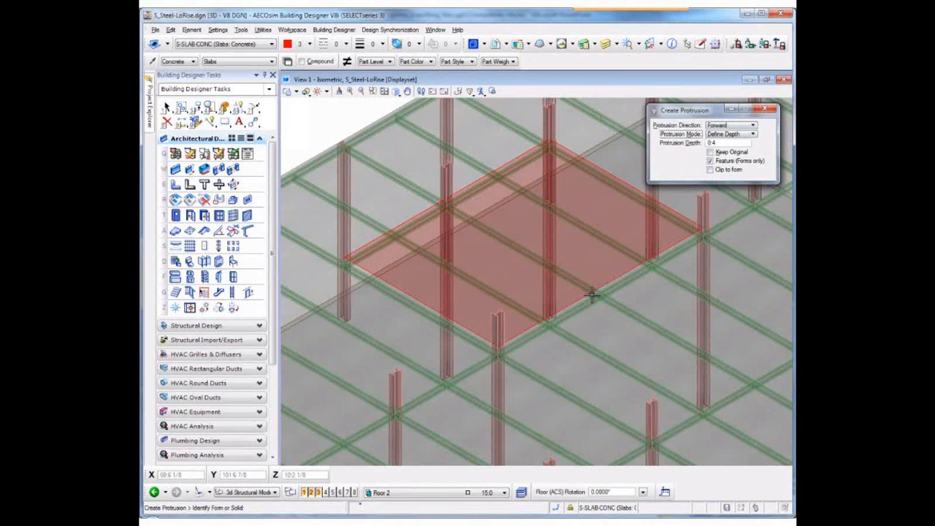
{"action": "left_click", "coordinate": [378, 121]}
{"action": "left_click", "coordinate": [465, 184]}
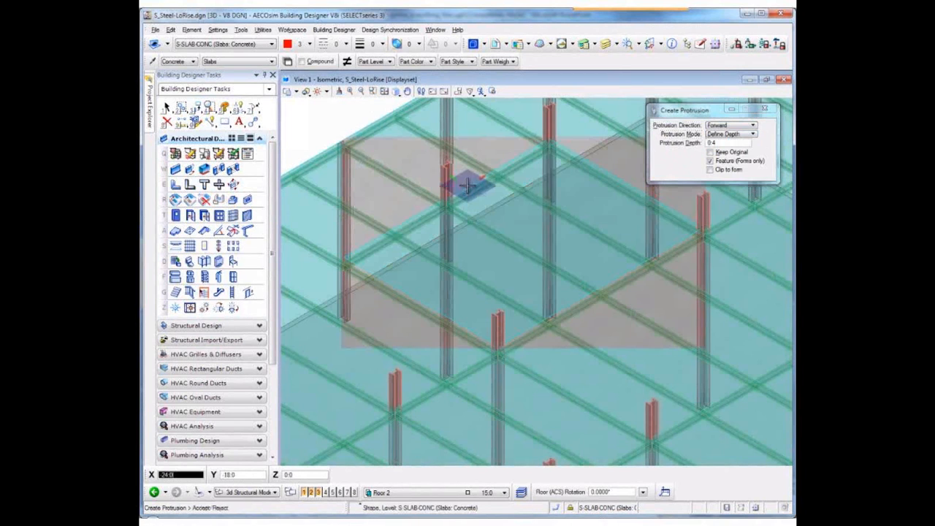
{"action": "left_click", "coordinate": [497, 129]}
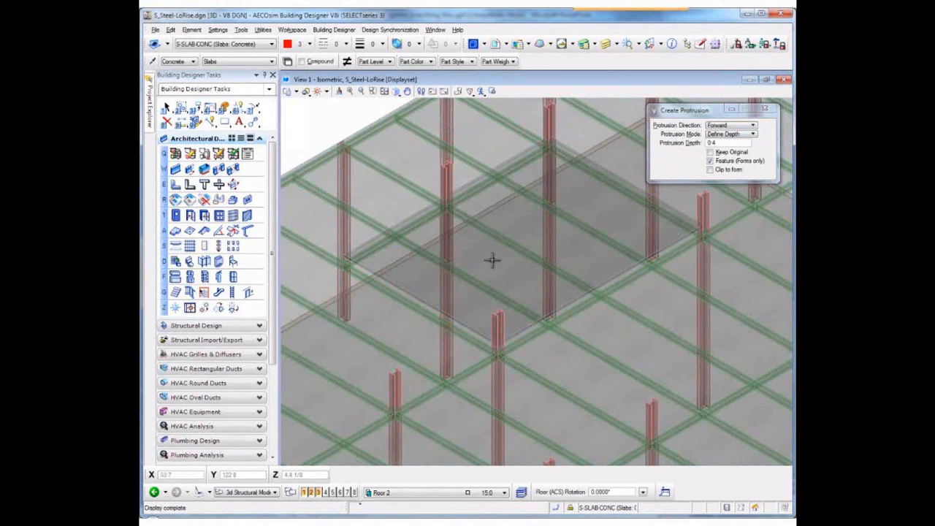
{"action": "left_click", "coordinate": [384, 91]}
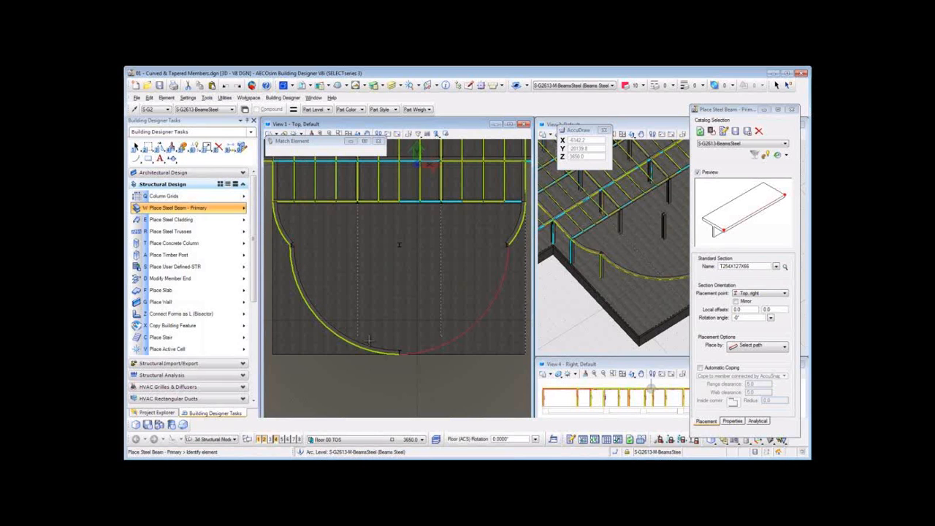
- Place a mirrored T254X127X66 steel beam along the remaining arc of the curved floor edge and close the beam settings
{"action": "left_click", "coordinate": [750, 303]}
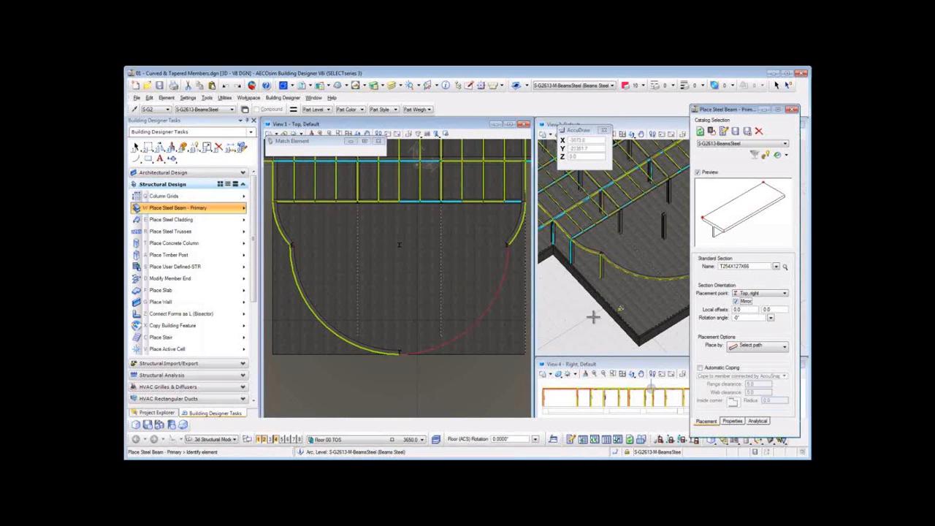
{"action": "left_click", "coordinate": [479, 316]}
{"action": "left_click_drag", "start_coordinate": [732, 114], "coordinate": [617, 112]}
{"action": "left_click", "coordinate": [676, 110]}
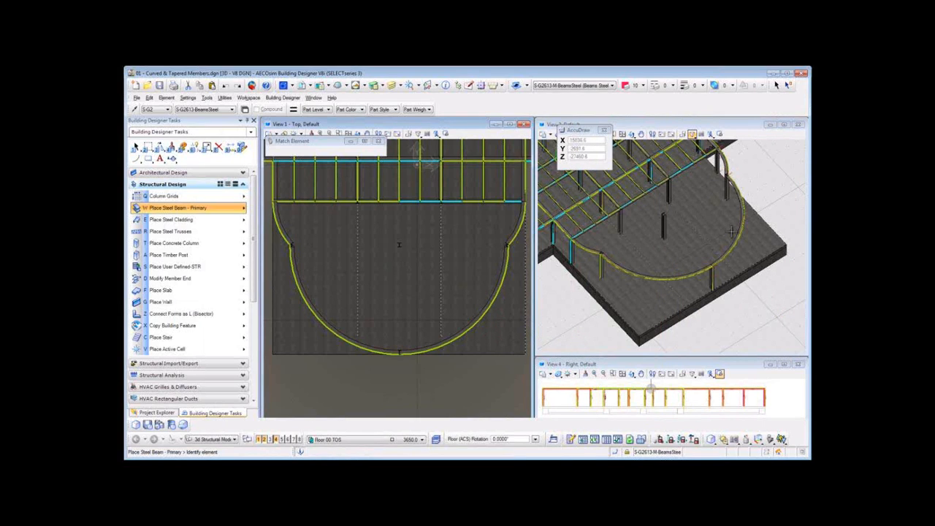
- Configure a tapered member as Beams: Steel with End 1 T254X127X66, End 2 T102X127X14 and placement by two points
{"action": "left_click", "coordinate": [198, 211]}
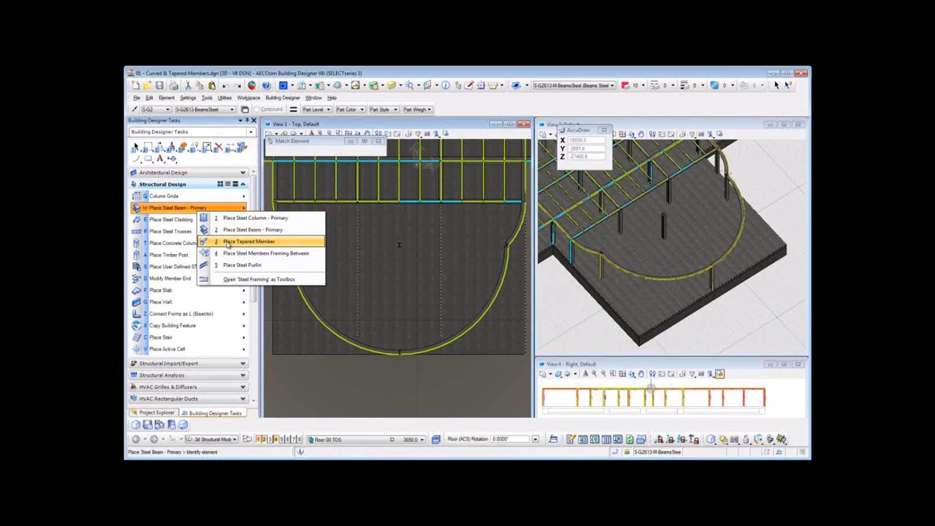
{"action": "left_click", "coordinate": [229, 243]}
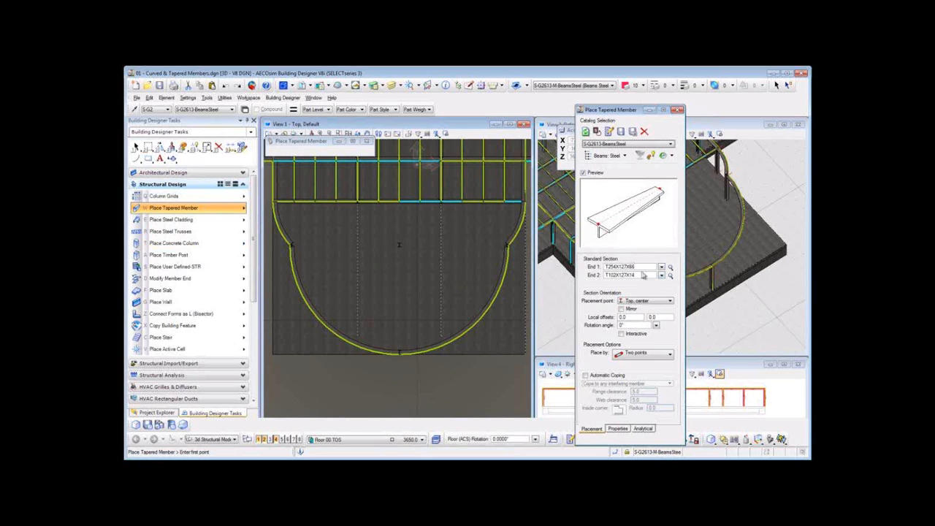
{"action": "left_click", "coordinate": [662, 276]}
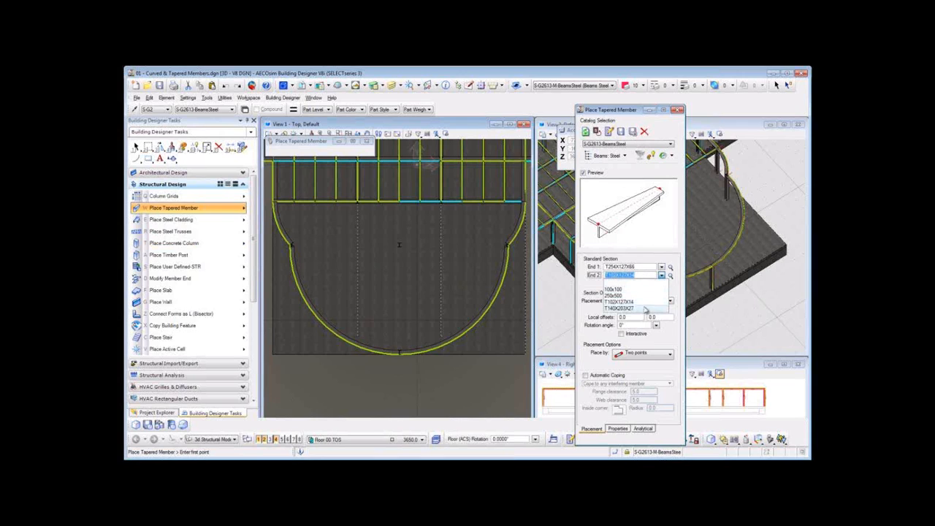
{"action": "left_click", "coordinate": [646, 305]}
{"action": "left_click", "coordinate": [661, 276]}
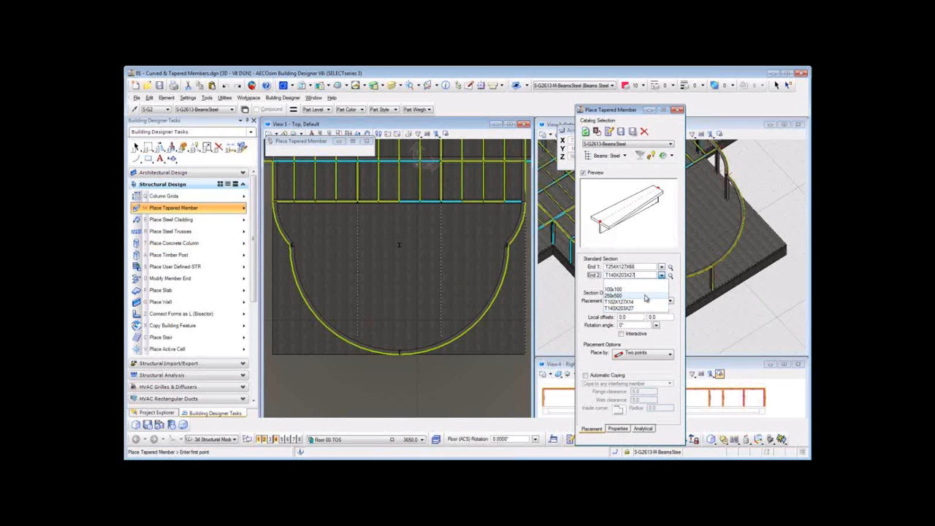
{"action": "left_click", "coordinate": [645, 306]}
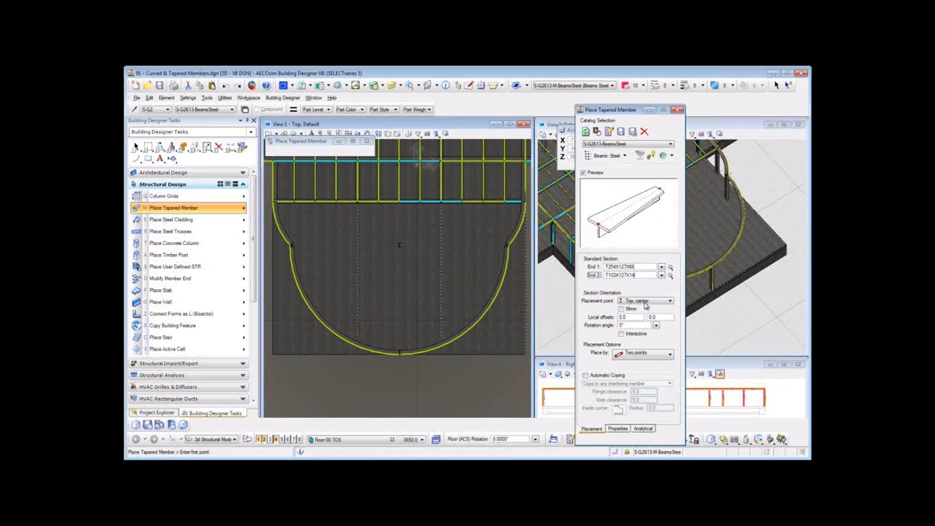
{"action": "left_click", "coordinate": [636, 354]}
{"action": "left_click", "coordinate": [644, 358]}
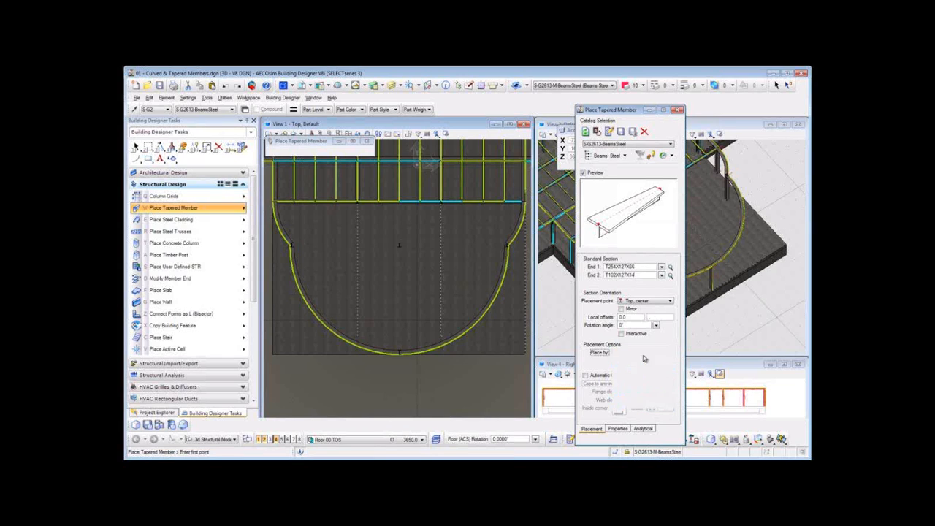
{"action": "left_click", "coordinate": [618, 157]}
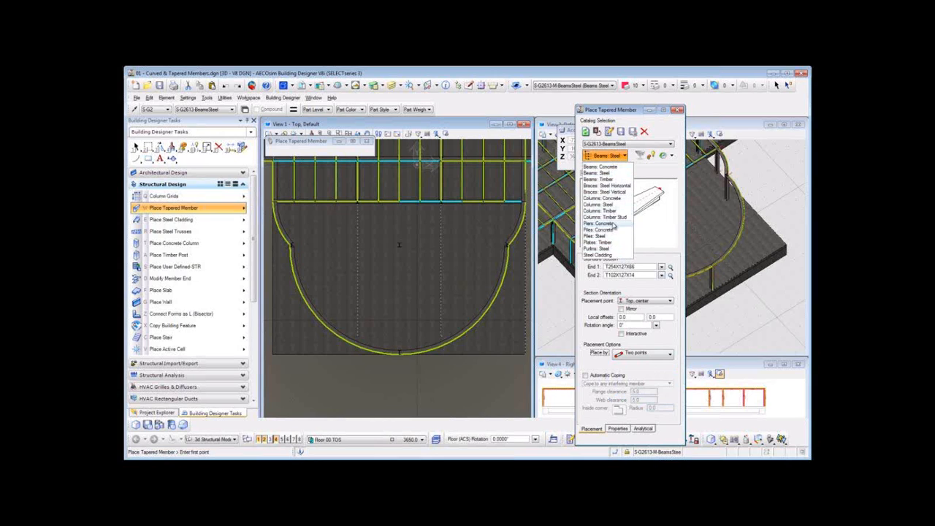
{"action": "left_click", "coordinate": [598, 173]}
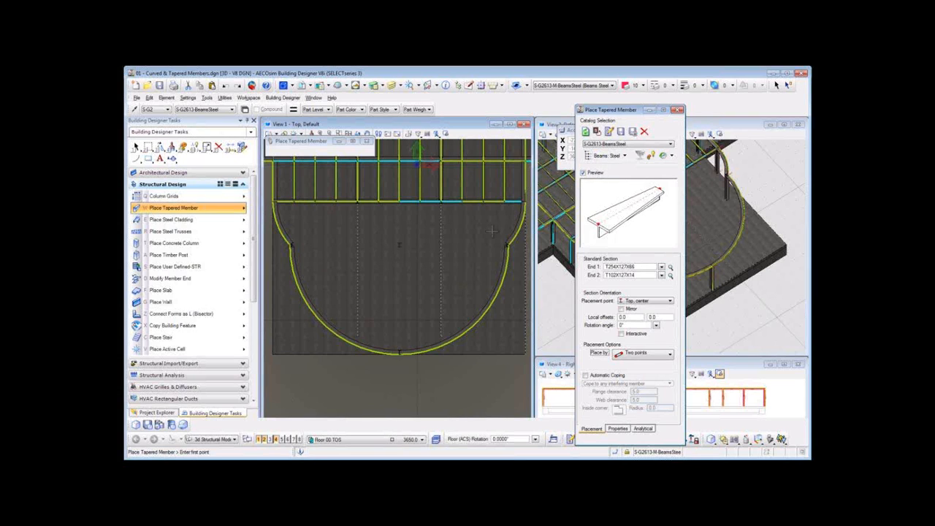
- Place the tapered beam from the left column on the curved edge to the top of the central column
{"action": "left_click_drag", "start_coordinate": [610, 113], "coordinate": [724, 119]}
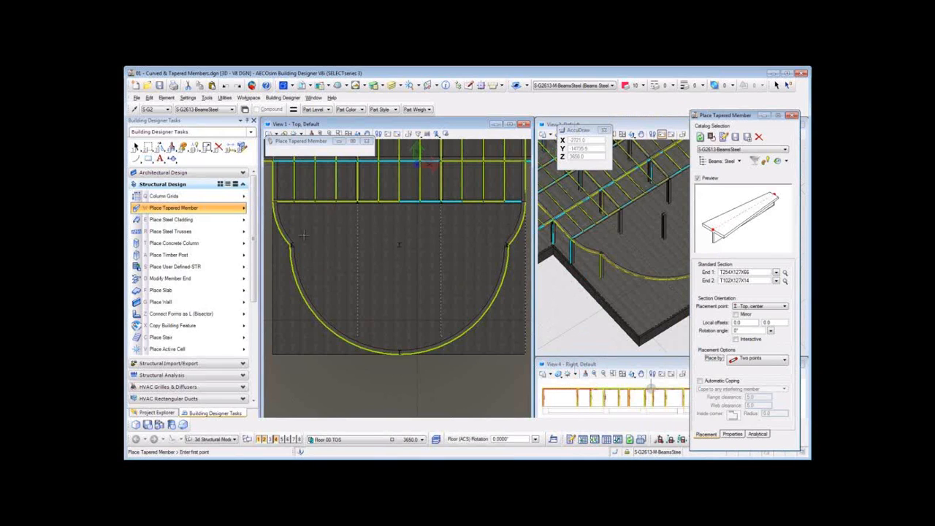
{"action": "left_click", "coordinate": [600, 252]}
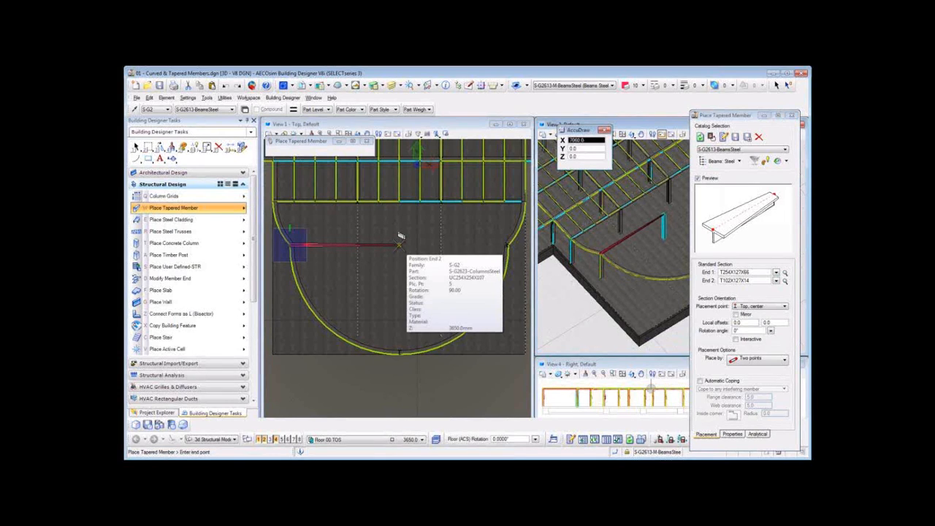
{"action": "left_click", "coordinate": [399, 243]}
{"action": "right_click", "coordinate": [398, 257]}
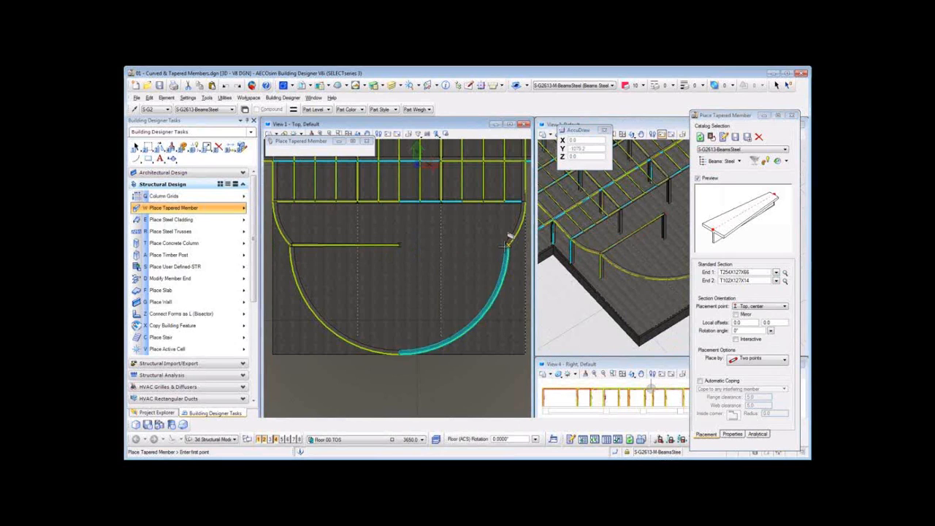
- Place a second tapered beam from the right column on the curved edge to the central column and close the member settings
{"action": "left_click_drag", "start_coordinate": [741, 114], "coordinate": [654, 319]}
{"action": "left_click", "coordinate": [400, 244]}
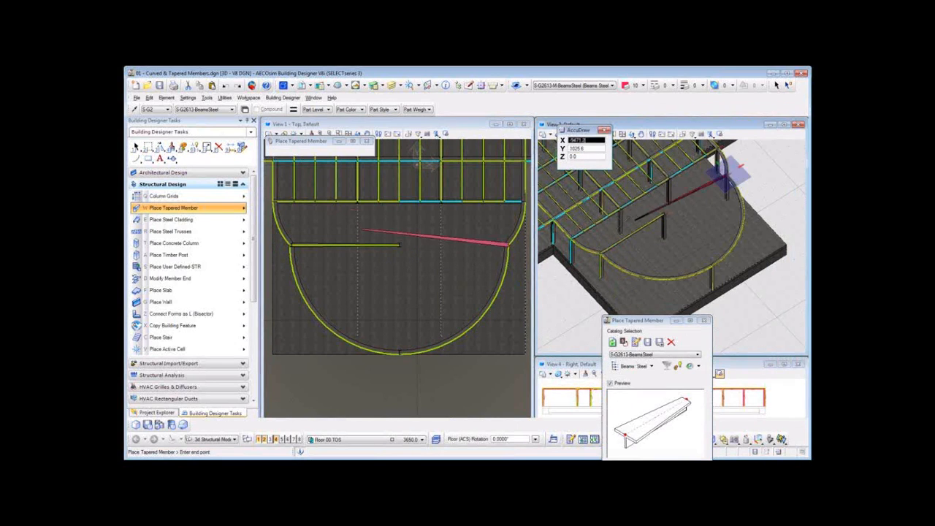
{"action": "left_click", "coordinate": [400, 244]}
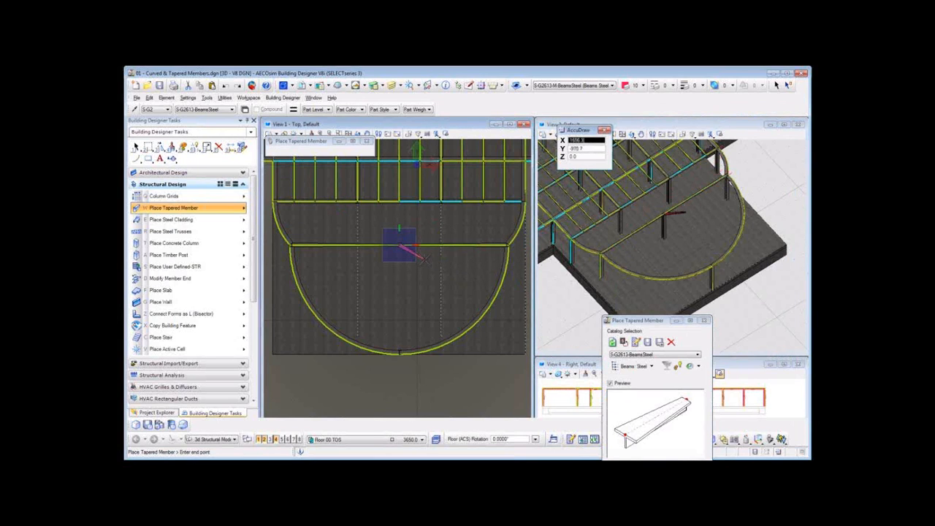
{"action": "right_click", "coordinate": [422, 259]}
{"action": "left_click", "coordinate": [703, 320]}
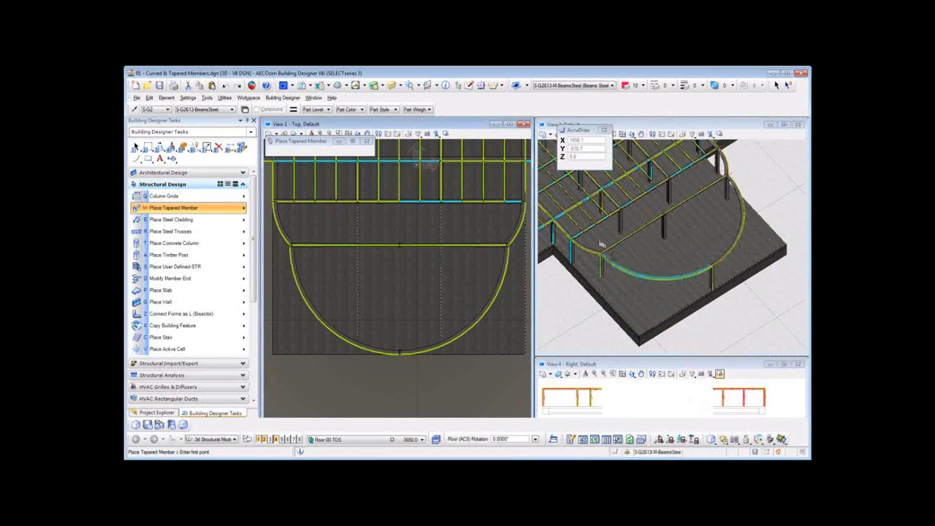
- Examine the left tapered beam's section up close at the outer column and at the central column
{"action": "scroll", "coordinate": [600, 245], "scroll_direction": "up", "scroll_amount": 5}
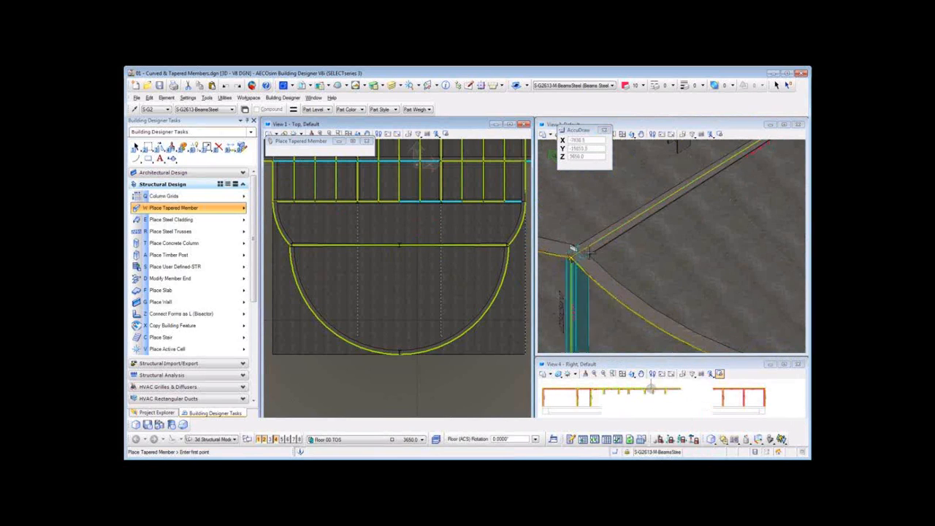
{"action": "scroll", "coordinate": [587, 252], "scroll_direction": "up", "scroll_amount": 1}
{"action": "scroll", "coordinate": [588, 252], "scroll_direction": "down", "scroll_amount": 6}
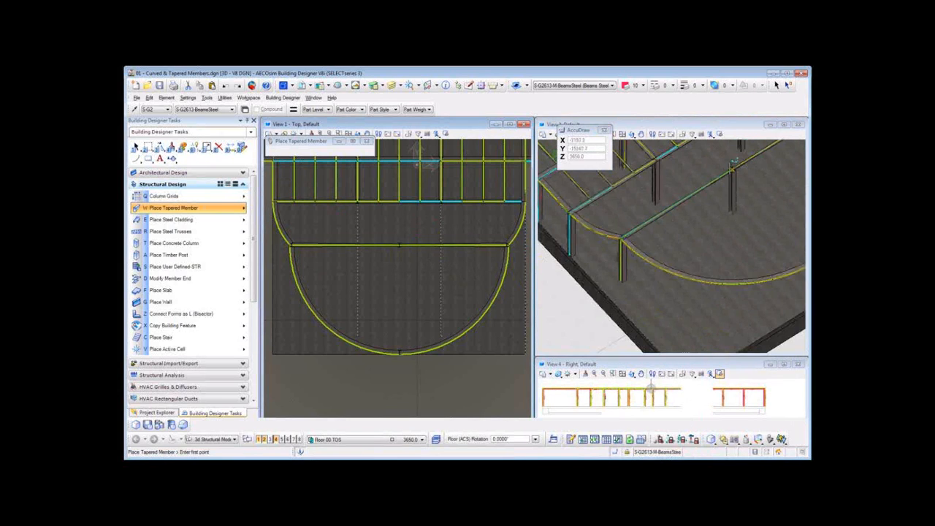
{"action": "scroll", "coordinate": [733, 165], "scroll_direction": "up", "scroll_amount": 4}
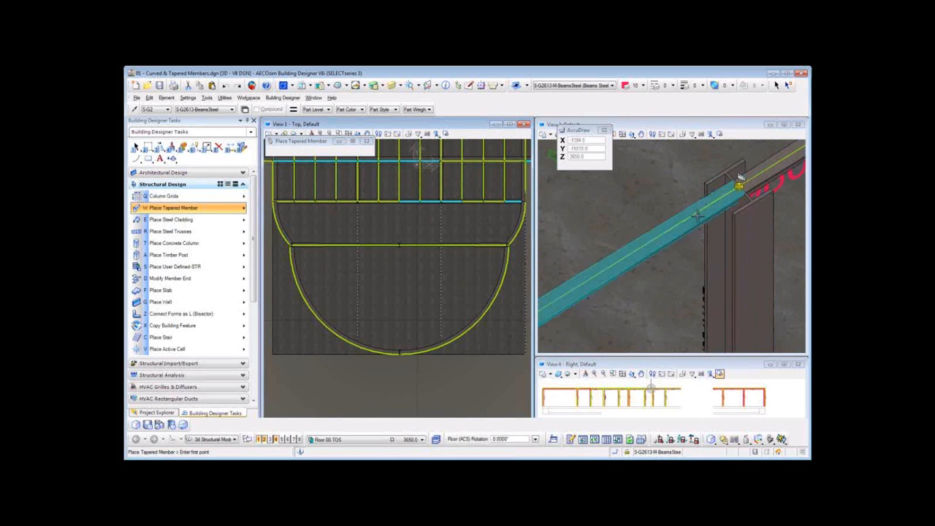
{"action": "scroll", "coordinate": [712, 199], "scroll_direction": "down", "scroll_amount": 5}
{"action": "scroll", "coordinate": [703, 205], "scroll_direction": "down", "scroll_amount": 3}
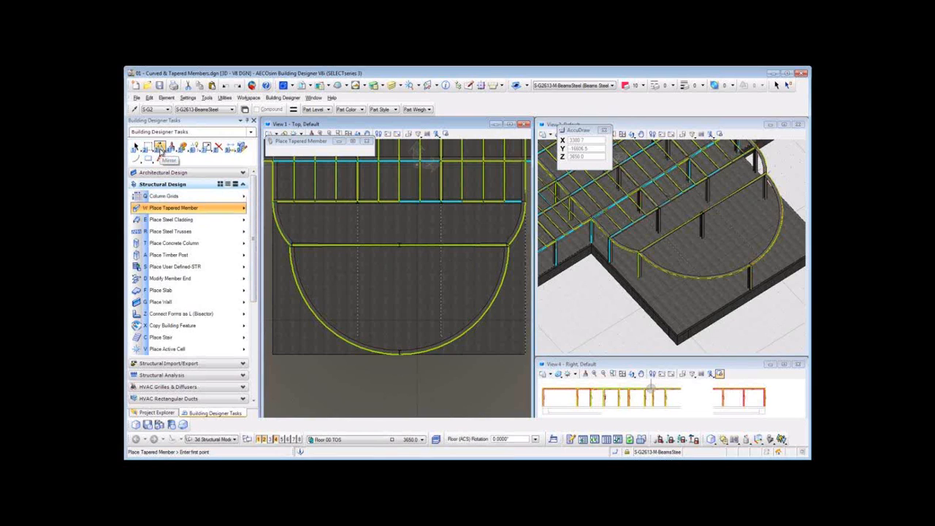
- Array the left tapered beam about the central column with method Polar, 7 items, a 15° delta angle and rotated items
{"action": "left_click_drag", "start_coordinate": [160, 150], "coordinate": [182, 213]}
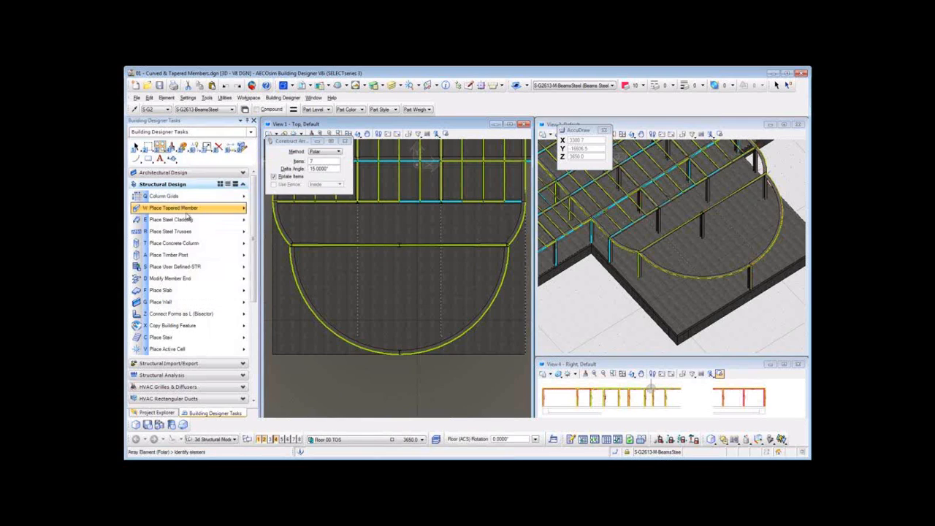
{"action": "left_click", "coordinate": [319, 159]}
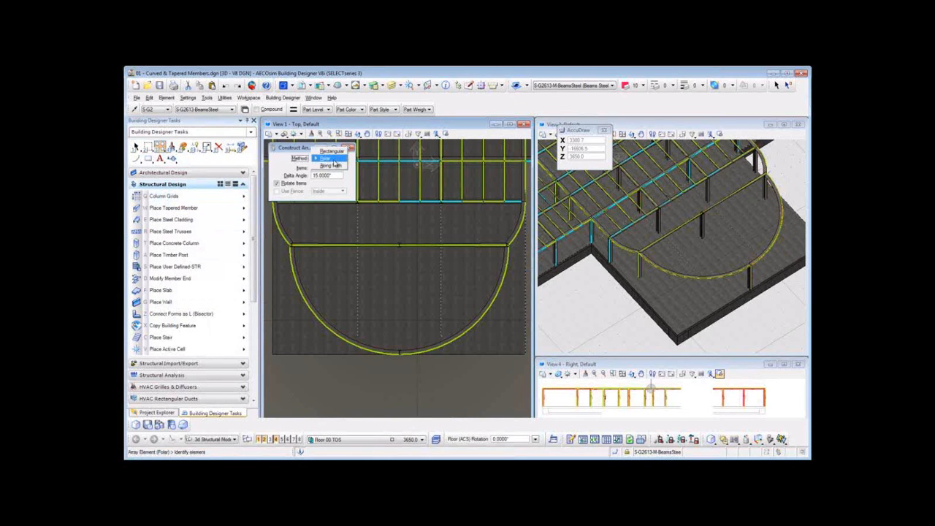
{"action": "left_click", "coordinate": [334, 159]}
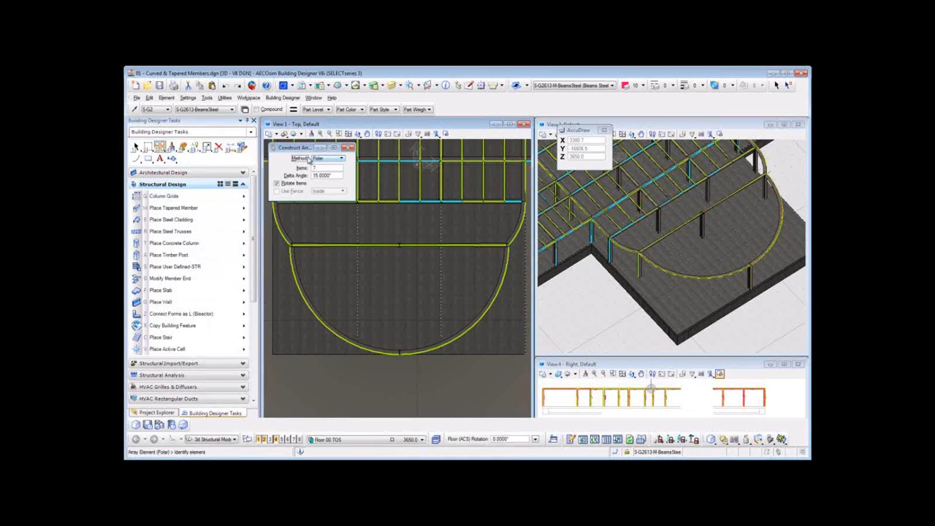
{"action": "left_click", "coordinate": [345, 241]}
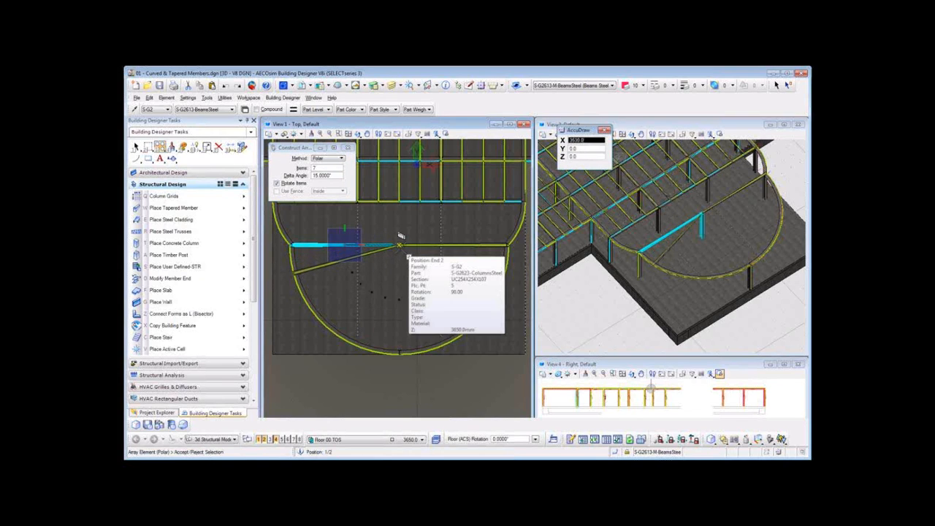
{"action": "left_click", "coordinate": [400, 236]}
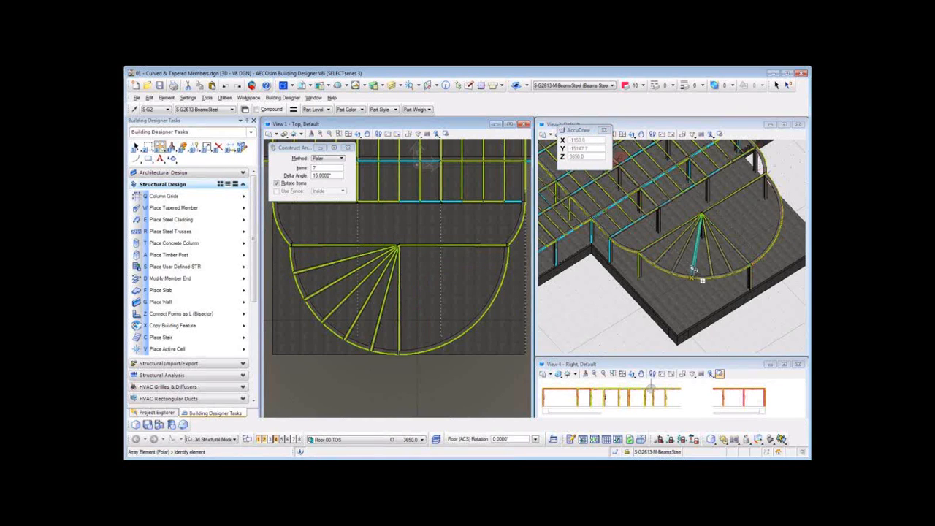
{"action": "scroll", "coordinate": [675, 279], "scroll_direction": "up", "scroll_amount": 4}
{"action": "scroll", "coordinate": [677, 276], "scroll_direction": "down", "scroll_amount": 6}
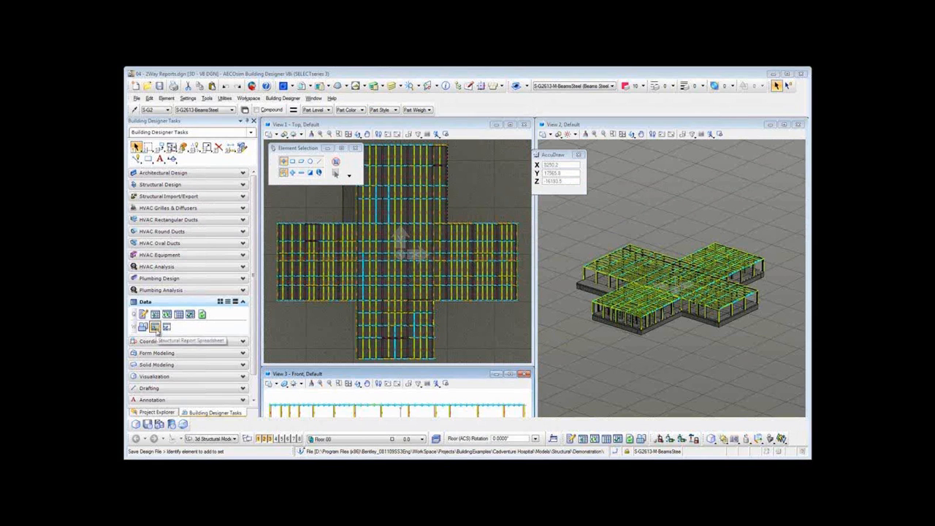
- Open the Structural Report Spreadsheet for the steel model and begin the quantity report
{"action": "left_click", "coordinate": [155, 326]}
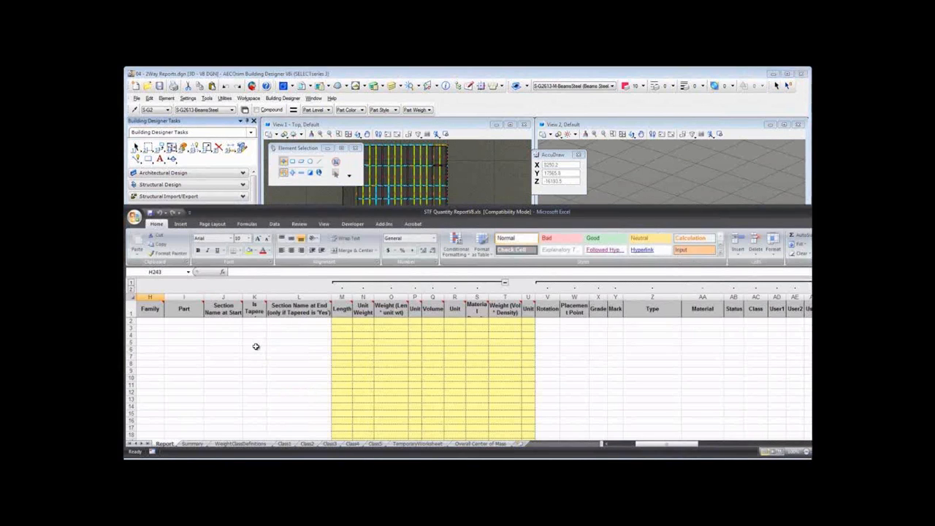
{"action": "left_click", "coordinate": [384, 224]}
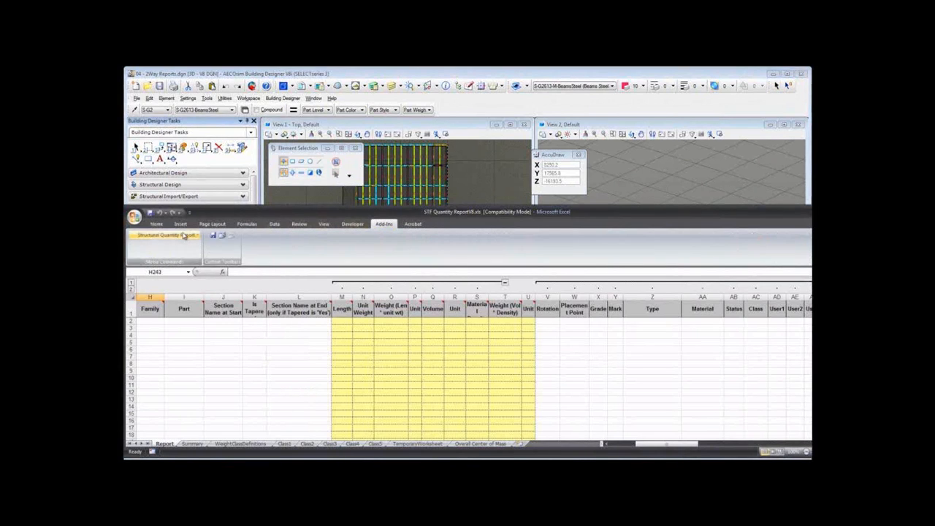
{"action": "left_click", "coordinate": [186, 236]}
{"action": "left_click", "coordinate": [181, 245]}
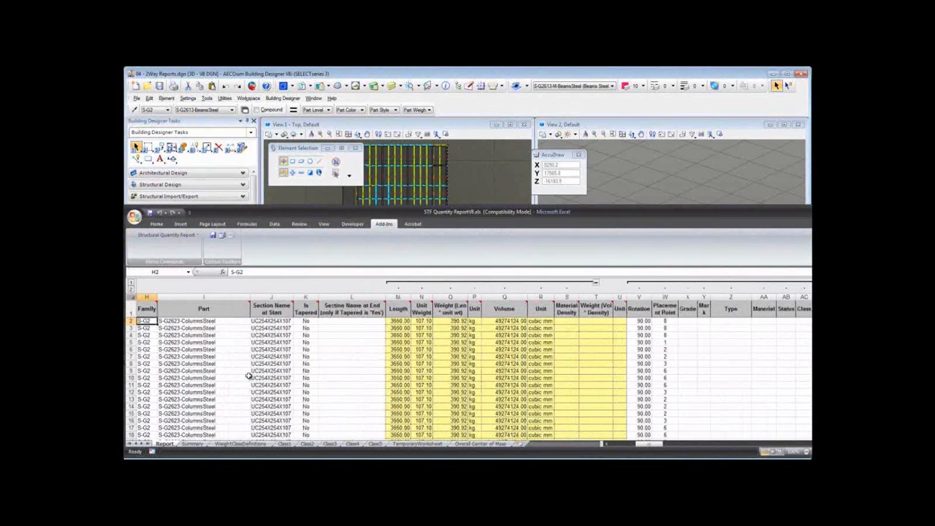
- Create a selection set of model elements from spreadsheet rows 2 to 7
{"action": "left_click", "coordinate": [195, 236]}
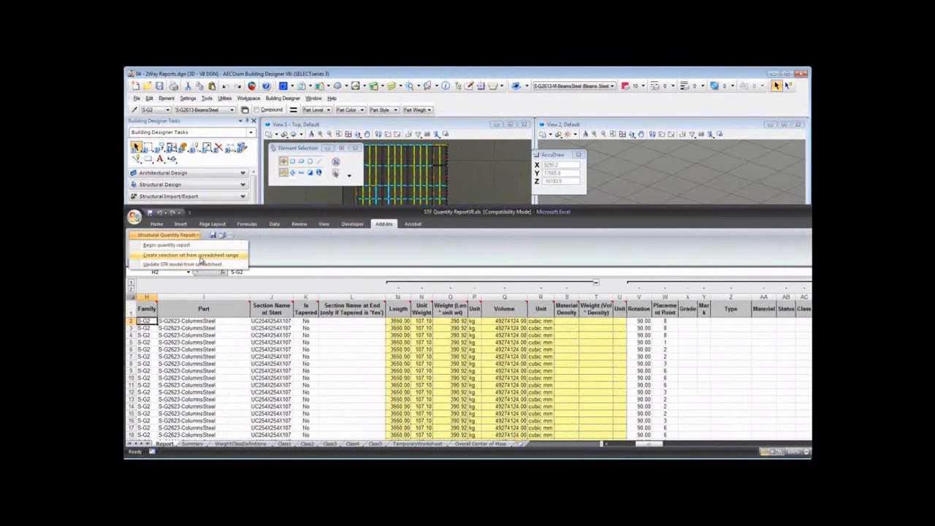
{"action": "left_click", "coordinate": [190, 255]}
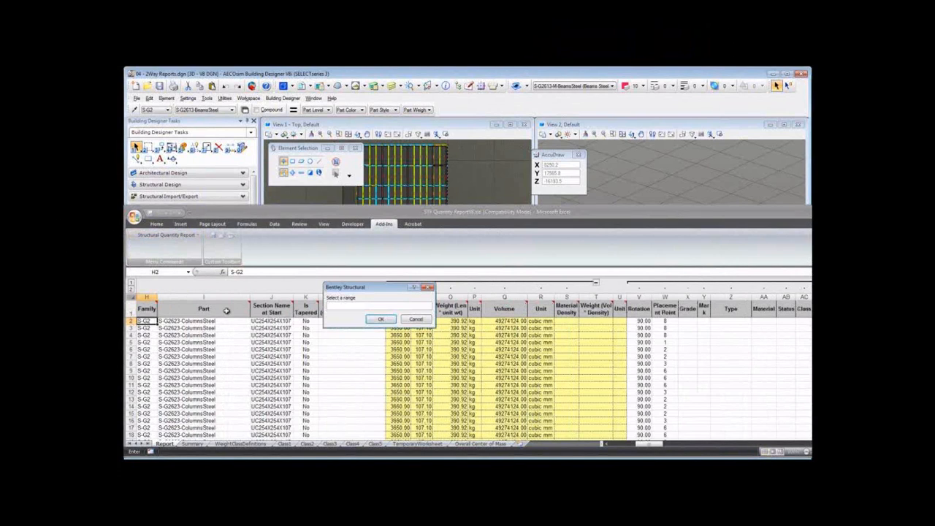
{"action": "type", "text": "2:7"}
{"action": "left_click", "coordinate": [390, 319]}
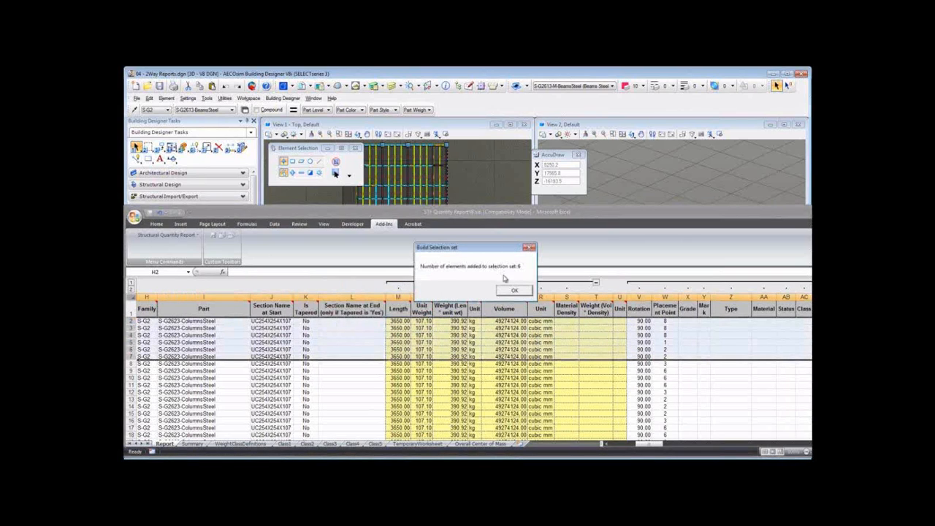
{"action": "left_click", "coordinate": [507, 291]}
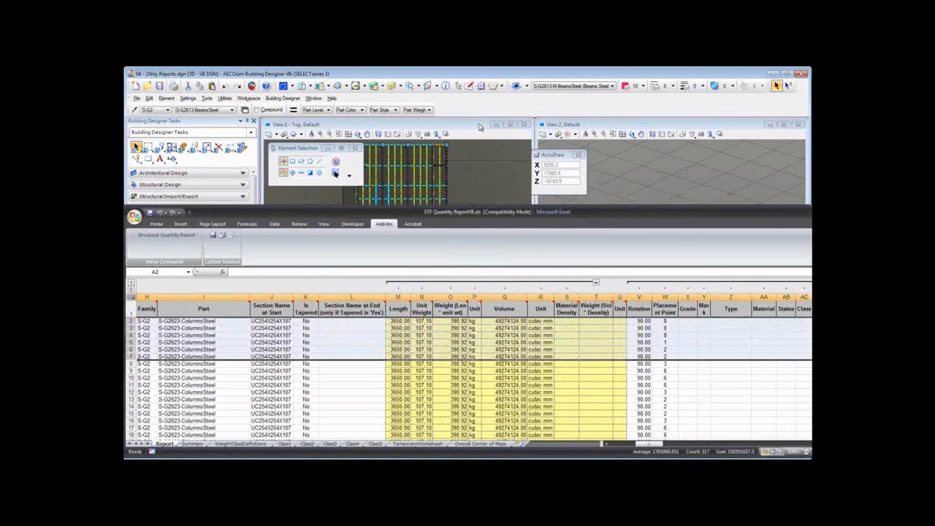
- Switch back to the building model, isolate the selected columns in View 1 and rotate that view to an oblique 3D angle
{"action": "left_click", "coordinate": [479, 125]}
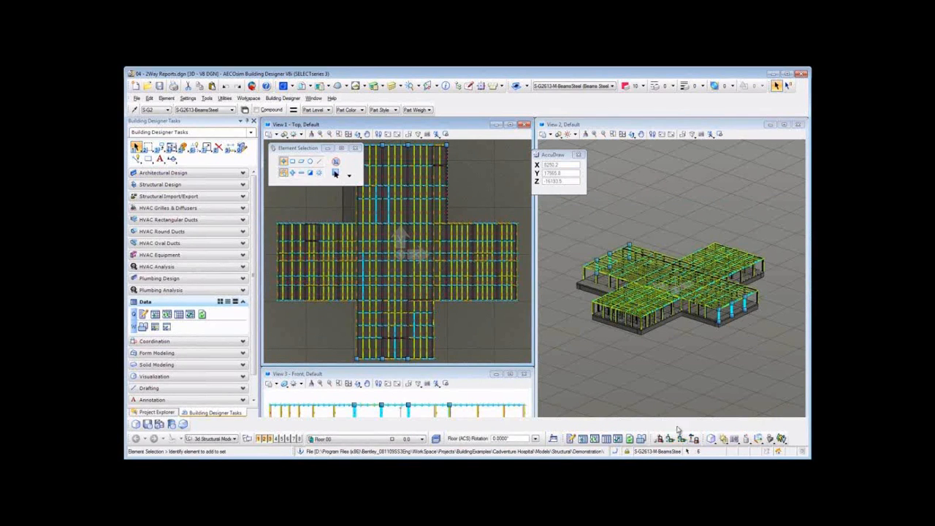
{"action": "scroll", "coordinate": [631, 245], "scroll_direction": "up", "scroll_amount": 5}
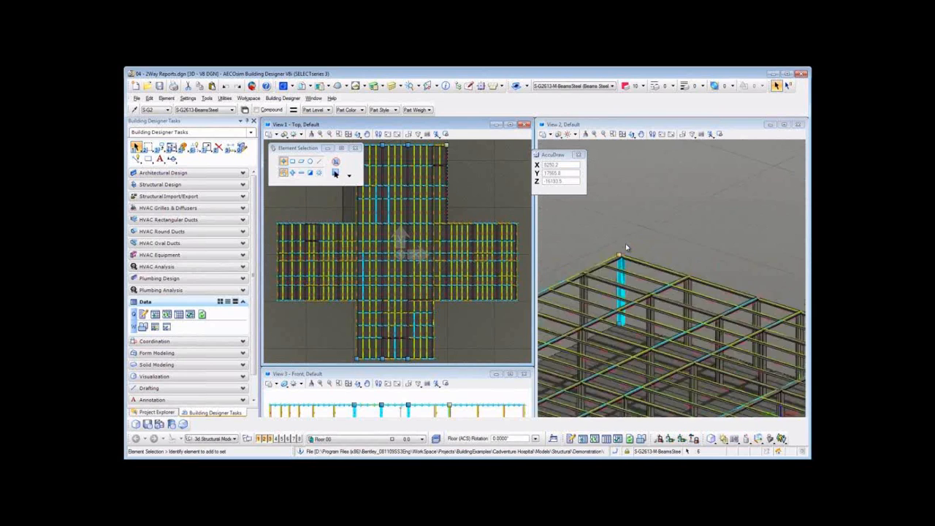
{"action": "right_click", "coordinate": [619, 278]}
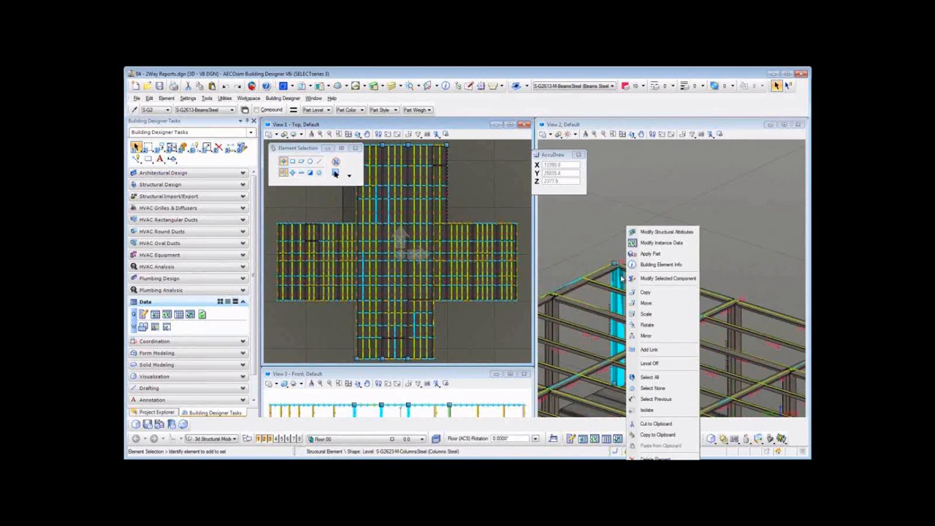
{"action": "left_click", "coordinate": [661, 411]}
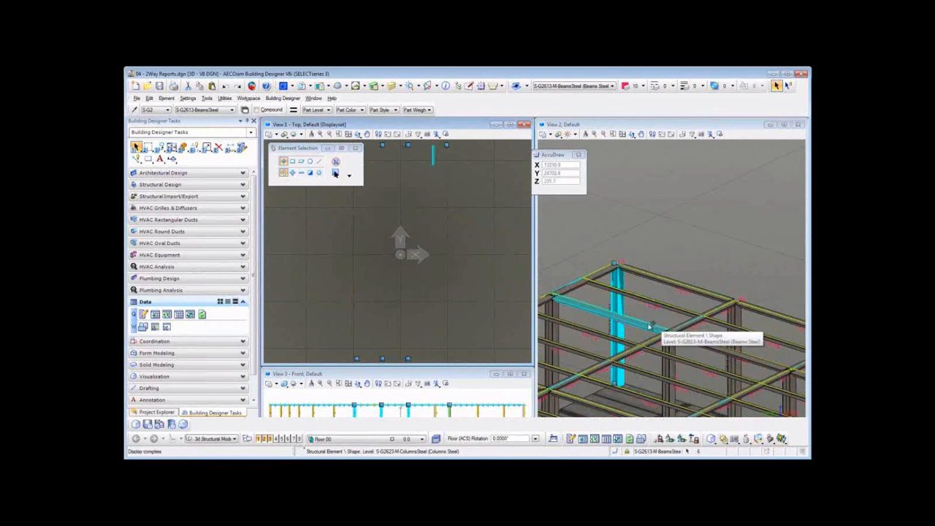
{"action": "scroll", "coordinate": [421, 192], "scroll_direction": "down", "scroll_amount": 2}
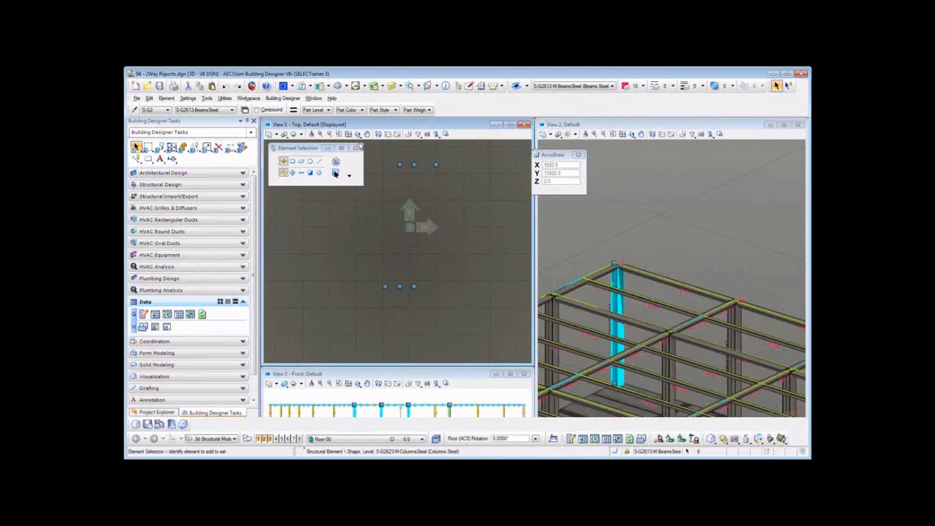
{"action": "left_click", "coordinate": [358, 135]}
{"action": "left_click", "coordinate": [395, 308]}
{"action": "left_click", "coordinate": [417, 241]}
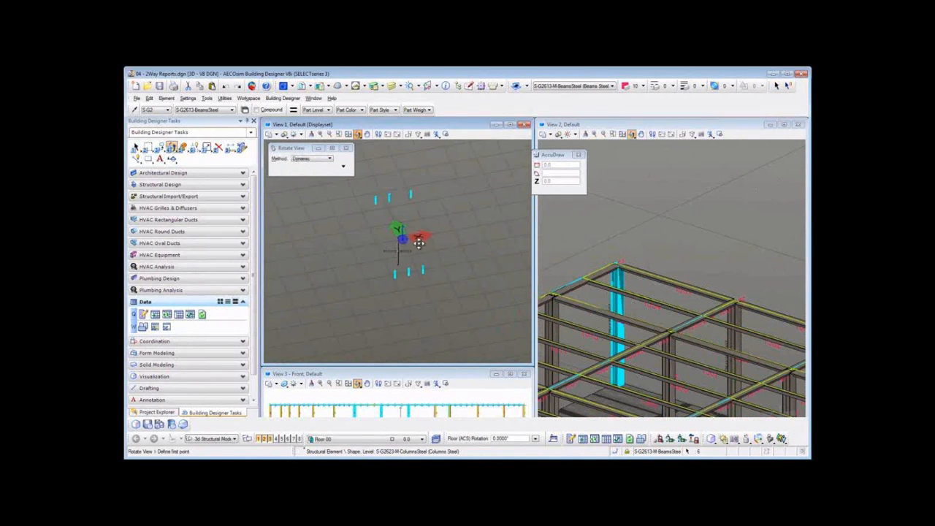
{"action": "scroll", "coordinate": [378, 248], "scroll_direction": "up", "scroll_amount": 3}
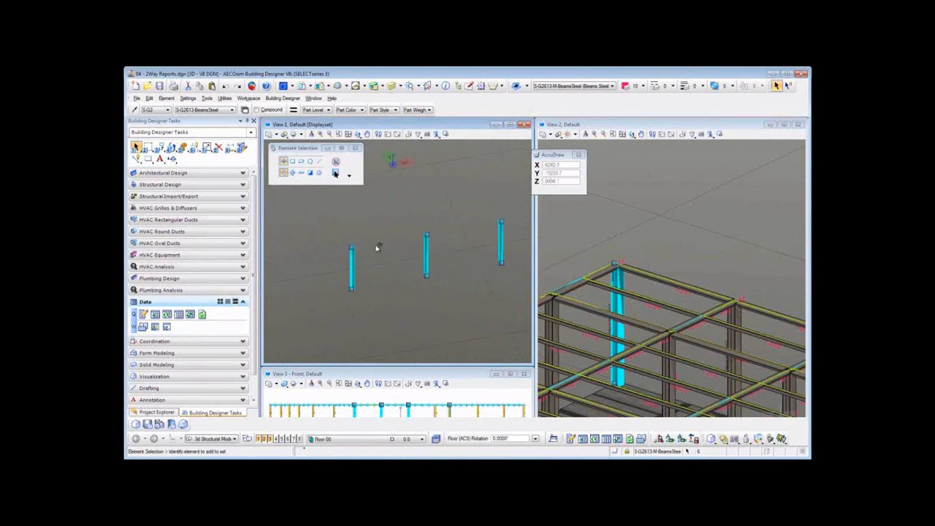
{"action": "scroll", "coordinate": [387, 266], "scroll_direction": "down", "scroll_amount": 2}
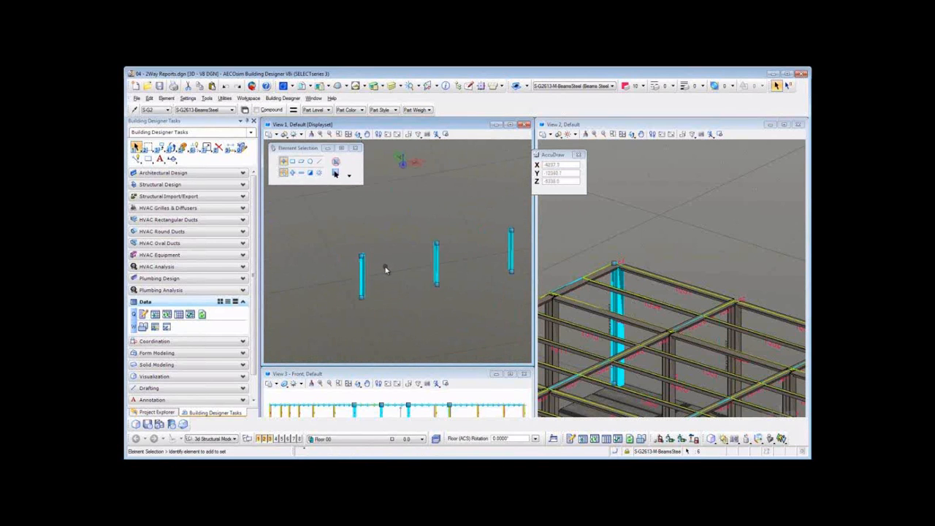
- Clear the selection, pick one isolated column and examine its section label up close in View 2
{"action": "left_click", "coordinate": [629, 238]}
{"action": "scroll", "coordinate": [630, 239], "scroll_direction": "down", "scroll_amount": 4}
{"action": "scroll", "coordinate": [631, 239], "scroll_direction": "down", "scroll_amount": 5}
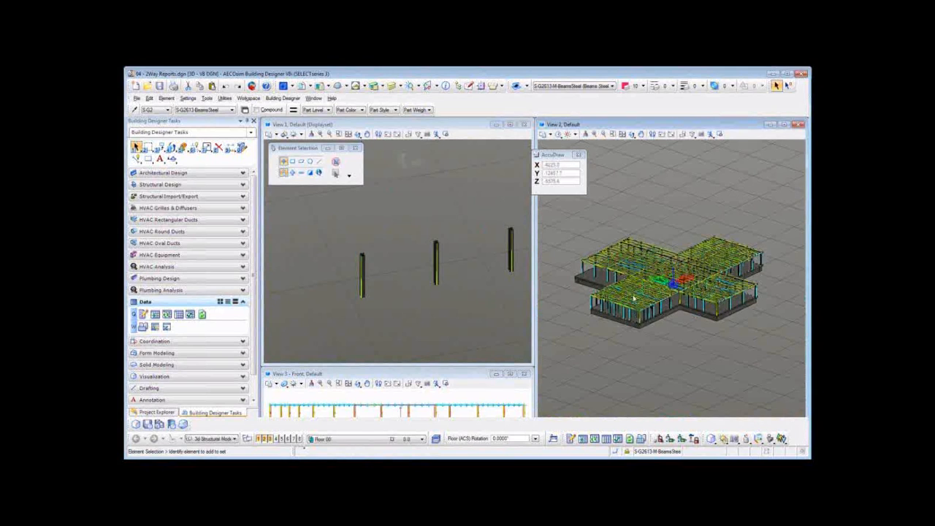
{"action": "scroll", "coordinate": [727, 317], "scroll_direction": "up", "scroll_amount": 3}
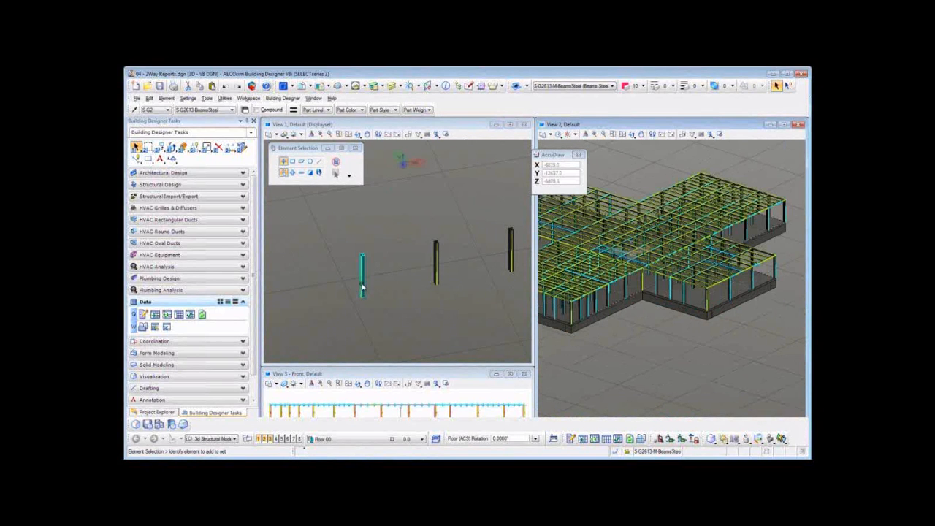
{"action": "scroll", "coordinate": [714, 303], "scroll_direction": "up", "scroll_amount": 5}
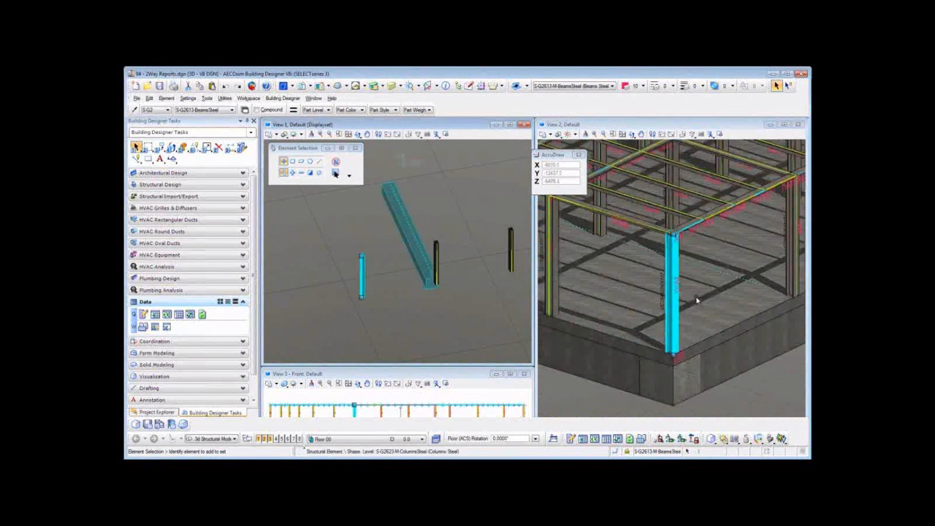
{"action": "left_click", "coordinate": [632, 133]}
{"action": "left_click_drag", "start_coordinate": [655, 250], "coordinate": [675, 255]}
{"action": "right_click", "coordinate": [675, 255]}
{"action": "scroll", "coordinate": [674, 321], "scroll_direction": "up", "scroll_amount": 4}
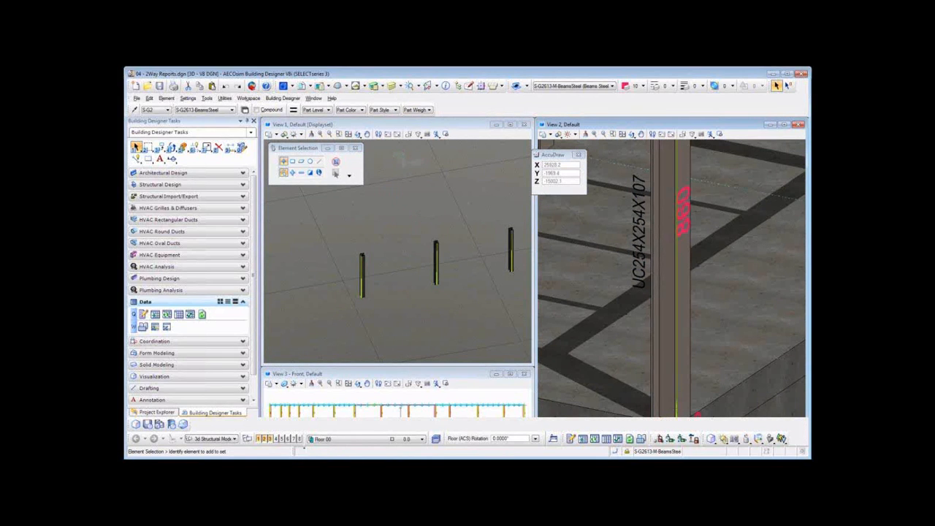
- Switch to the Excel quantity report and set the Section Name at Start to UC152X152X23 in rows 2 to 7
{"action": "key", "text": "alt+Tab"}
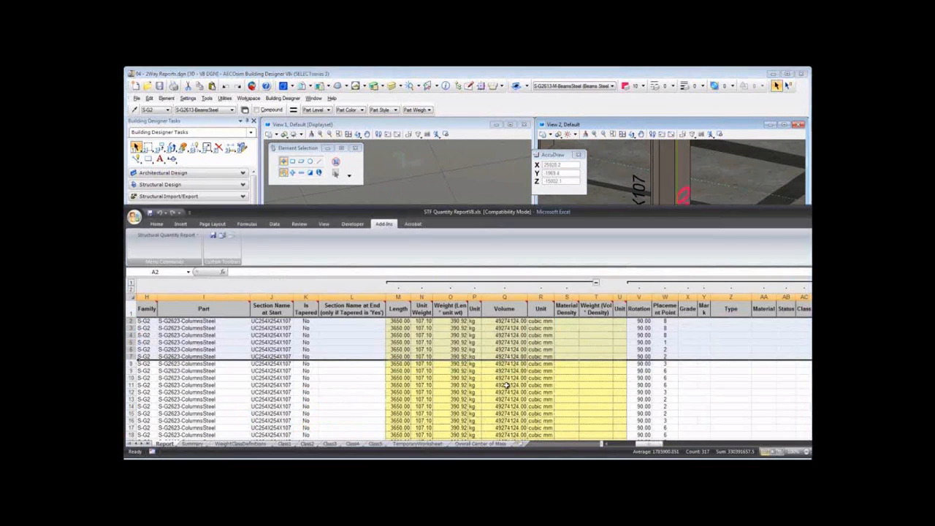
{"action": "left_click", "coordinate": [272, 322]}
{"action": "double_click", "coordinate": [263, 322]}
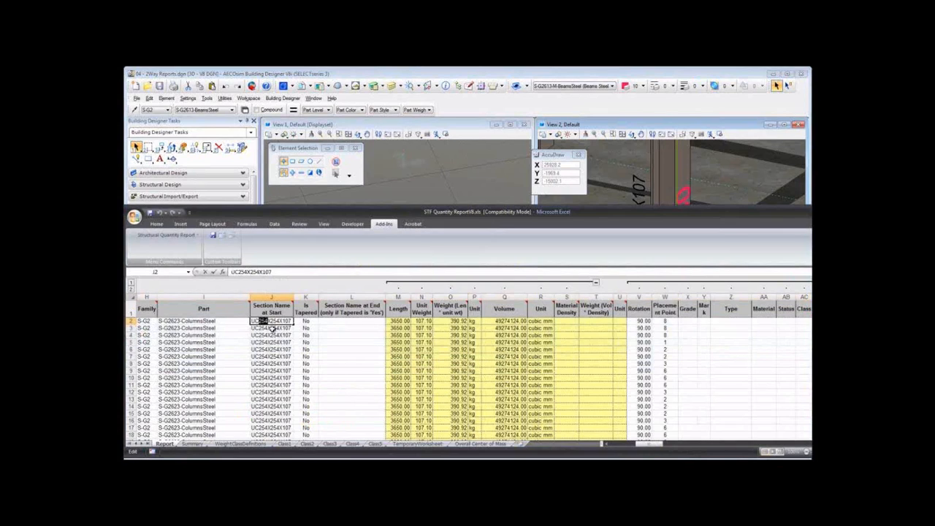
{"action": "type", "text": "152X152X23"}
{"action": "left_click", "coordinate": [272, 328]}
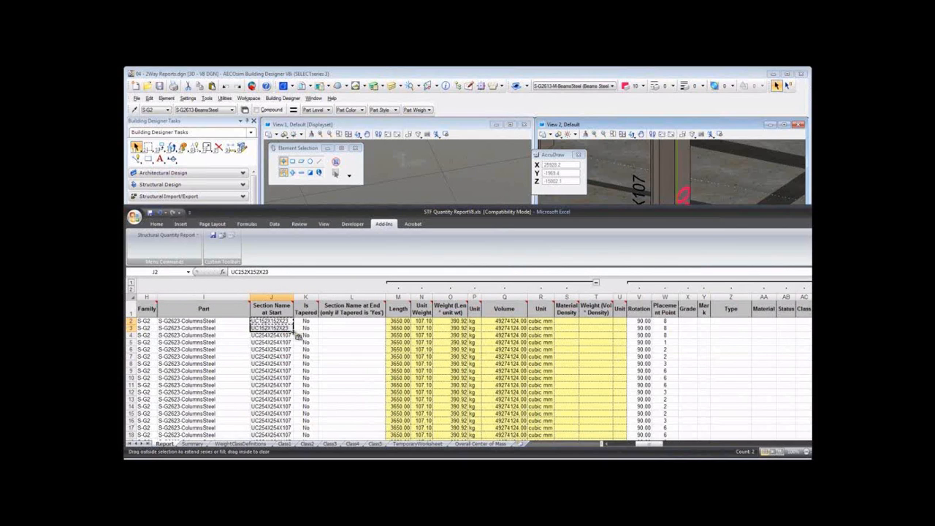
{"action": "left_click_drag", "start_coordinate": [294, 332], "coordinate": [295, 357]}
{"action": "left_click", "coordinate": [321, 354]}
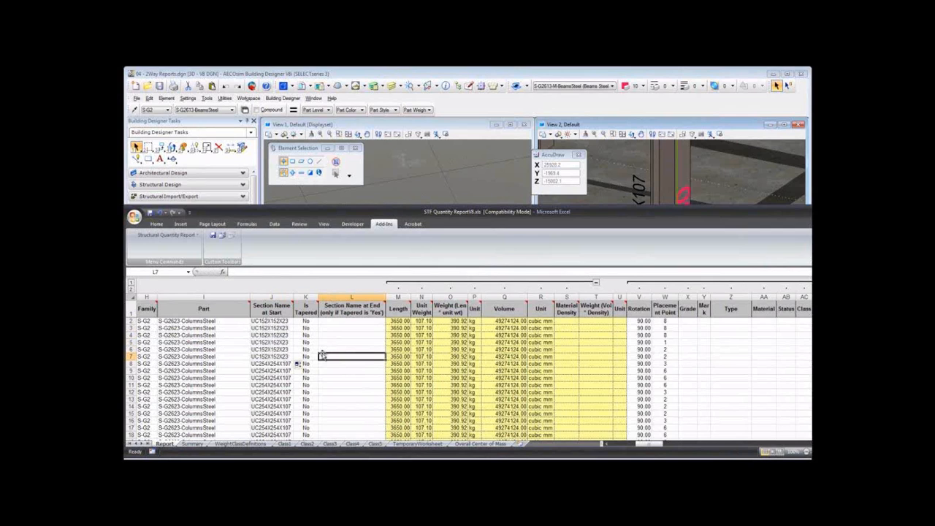
- Move the spreadsheet window clear of the views, update the STR model from the spreadsheet and select the outer isolated column
{"action": "left_click_drag", "start_coordinate": [442, 215], "coordinate": [444, 334]}
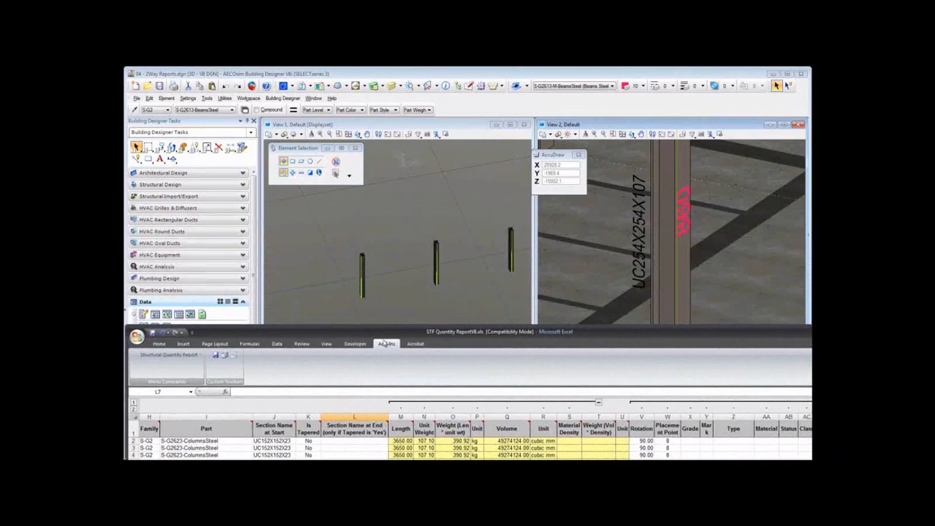
{"action": "left_click", "coordinate": [168, 354]}
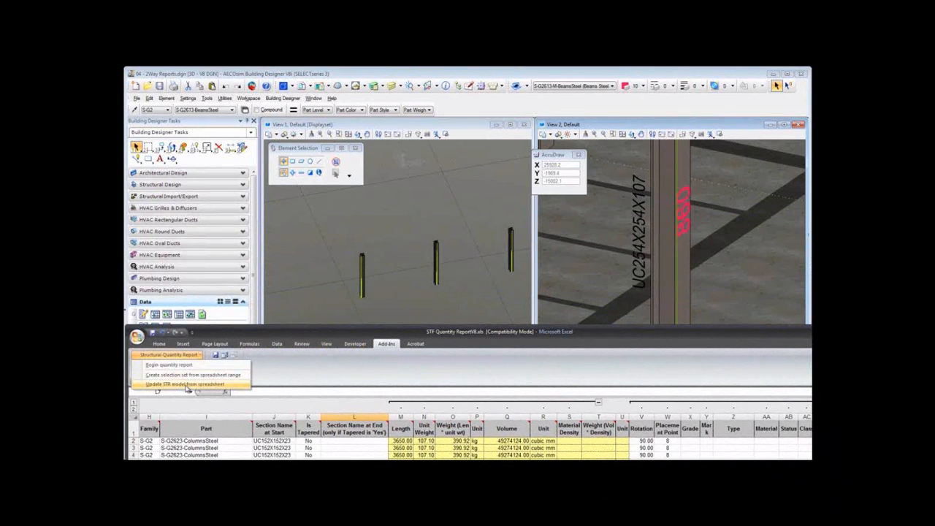
{"action": "left_click", "coordinate": [187, 386]}
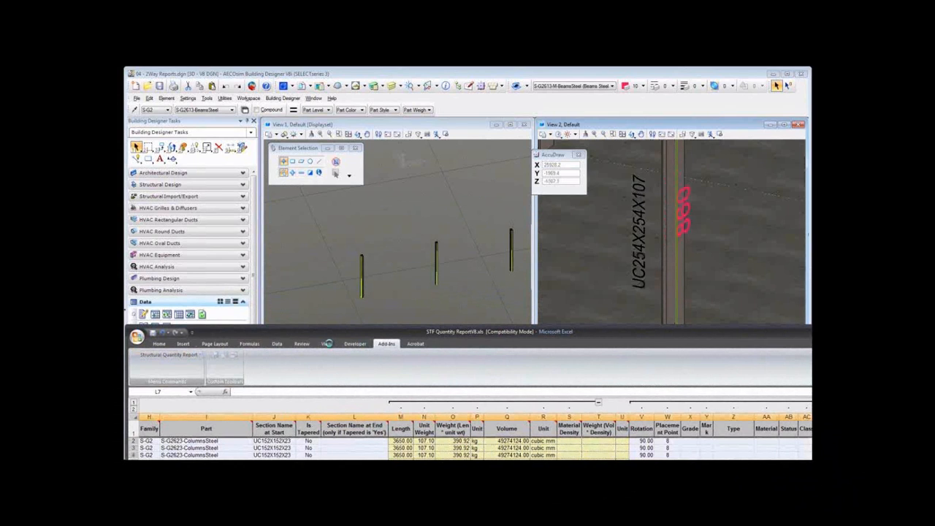
{"action": "left_click", "coordinate": [362, 277]}
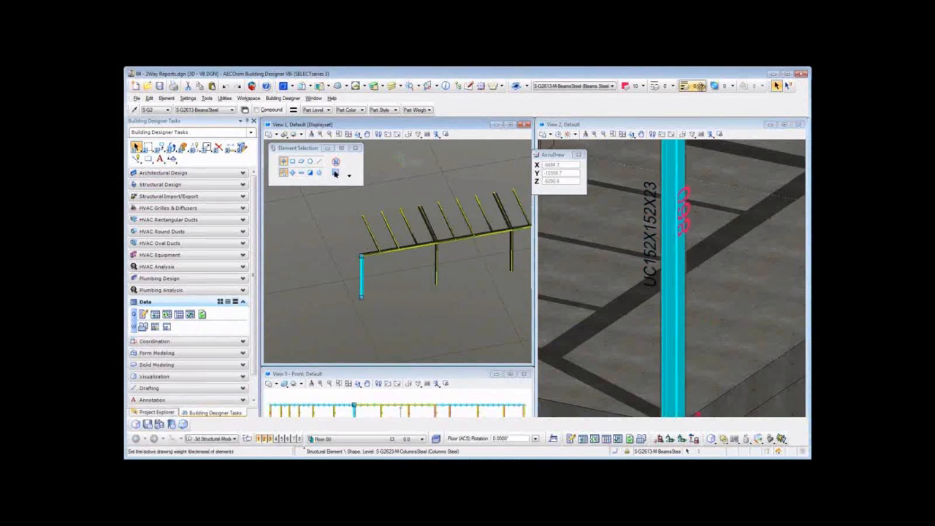
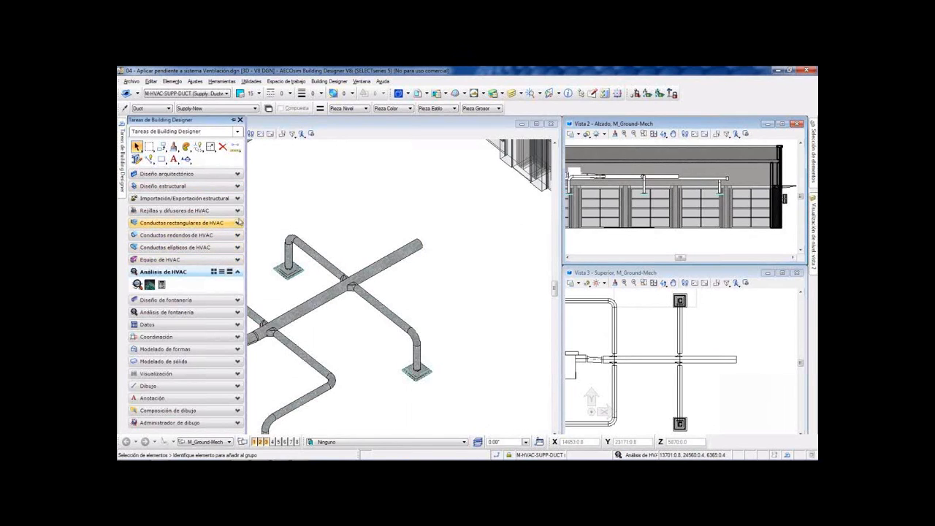
- Apply a 2.000 percent downward slope (method % por ciento, direction Abajo) to the round duct network starting at the HVAC unit's outlet duct
{"action": "left_click", "coordinate": [237, 236]}
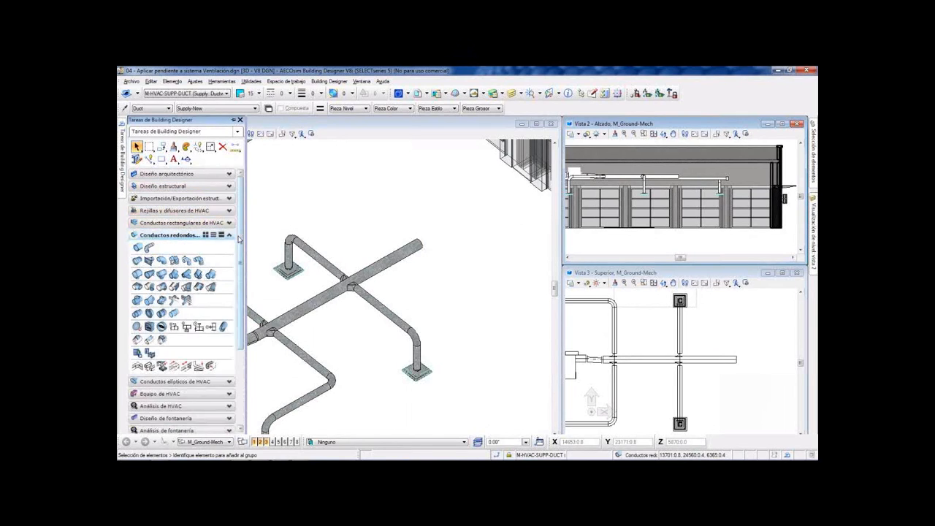
{"action": "left_click", "coordinate": [199, 365]}
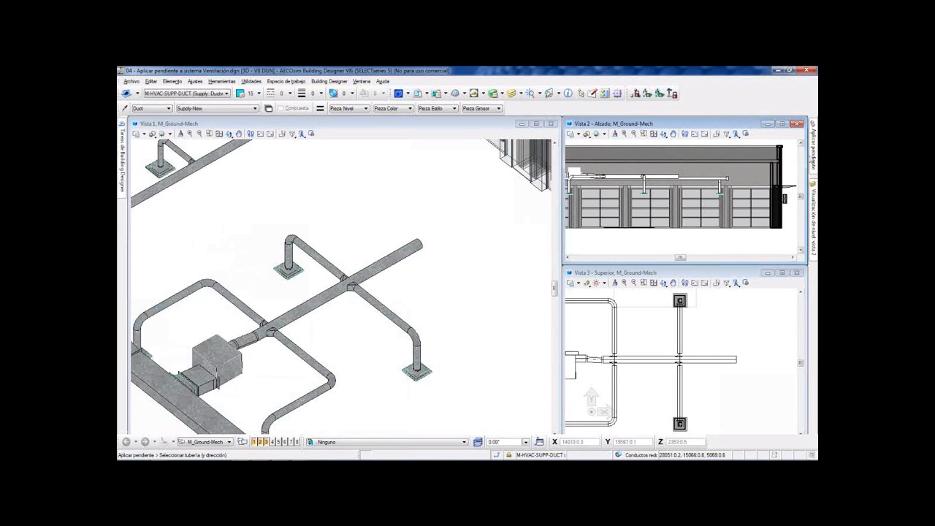
{"action": "mouse_move", "coordinate": [813, 159]}
{"action": "left_click", "coordinate": [746, 131]}
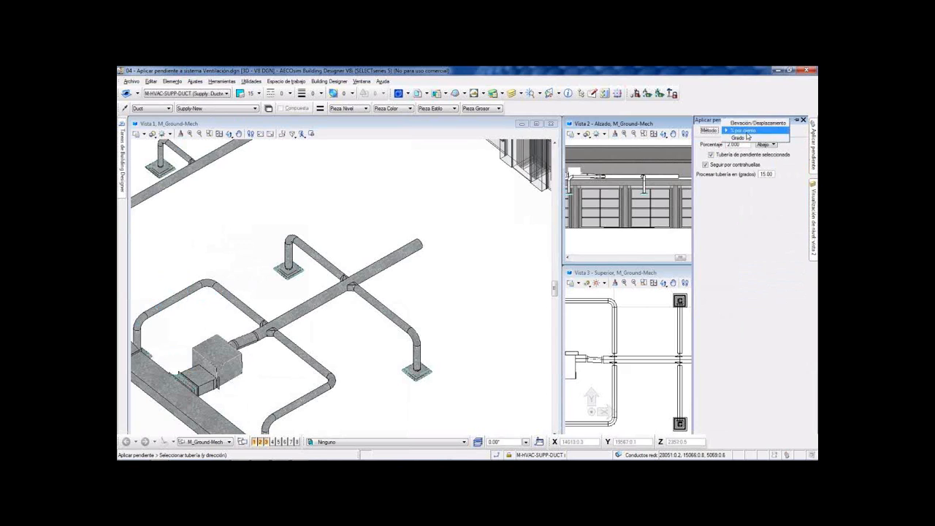
{"action": "left_click", "coordinate": [745, 131]}
{"action": "key", "text": "Tab"}
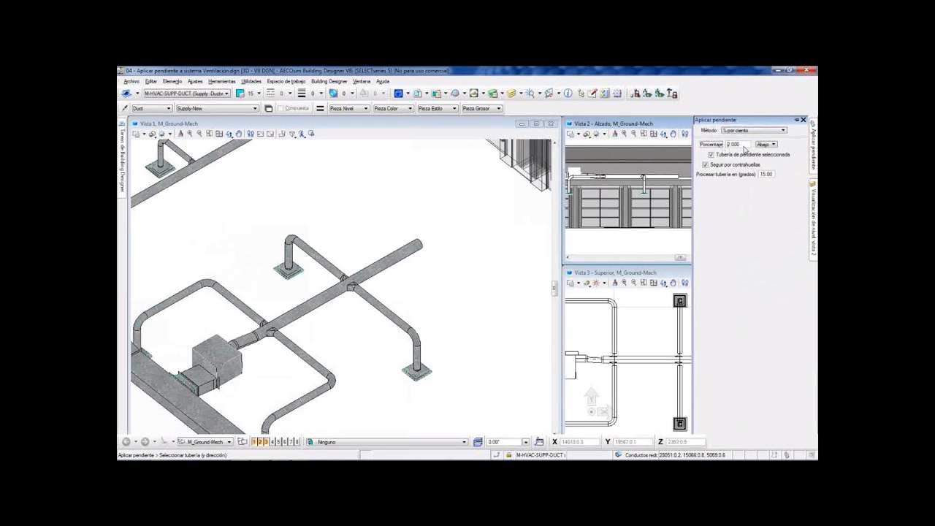
{"action": "left_click", "coordinate": [773, 146]}
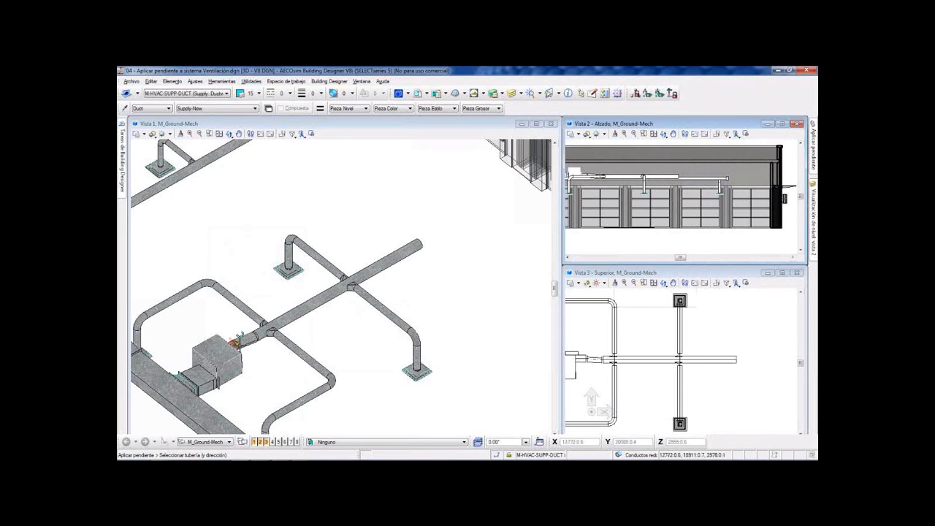
{"action": "left_click", "coordinate": [237, 340]}
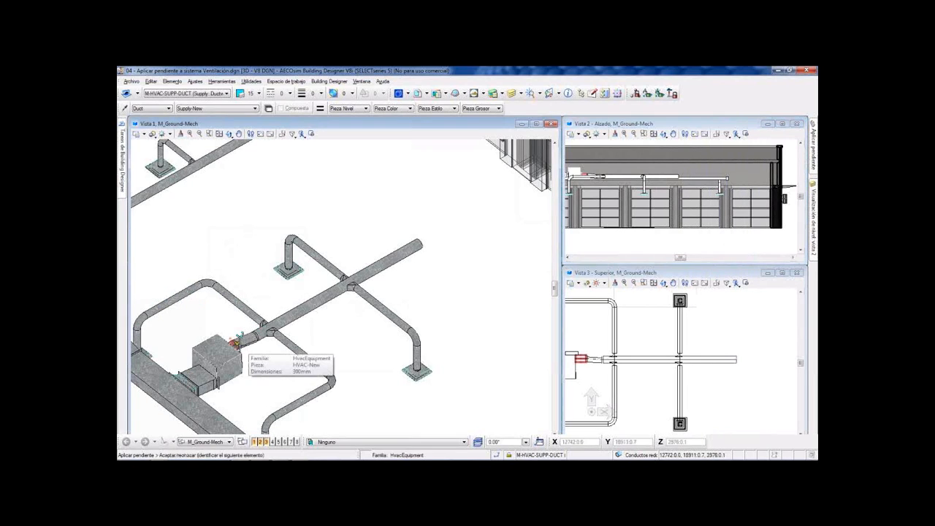
{"action": "left_click", "coordinate": [238, 342]}
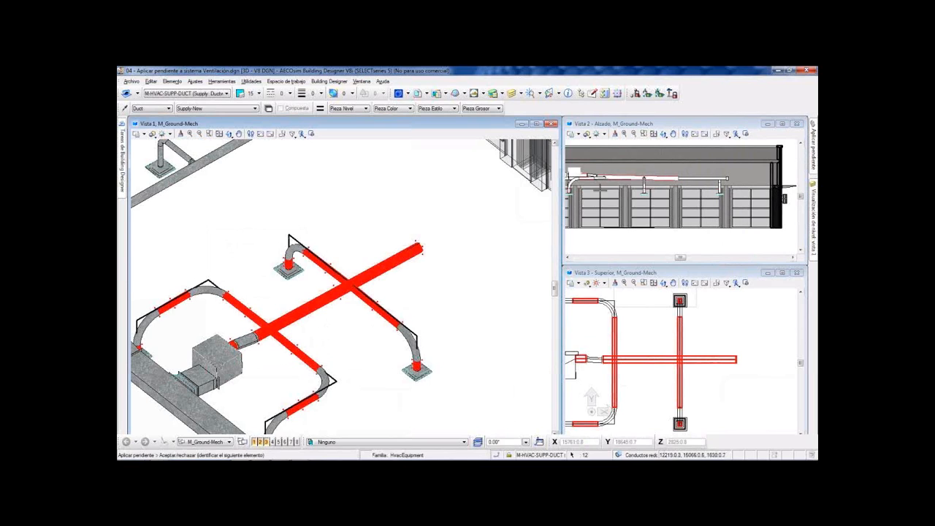
- Finish the slope command and place round duct pieces that extend the sloped main duct from its open end
{"action": "left_click", "coordinate": [523, 235]}
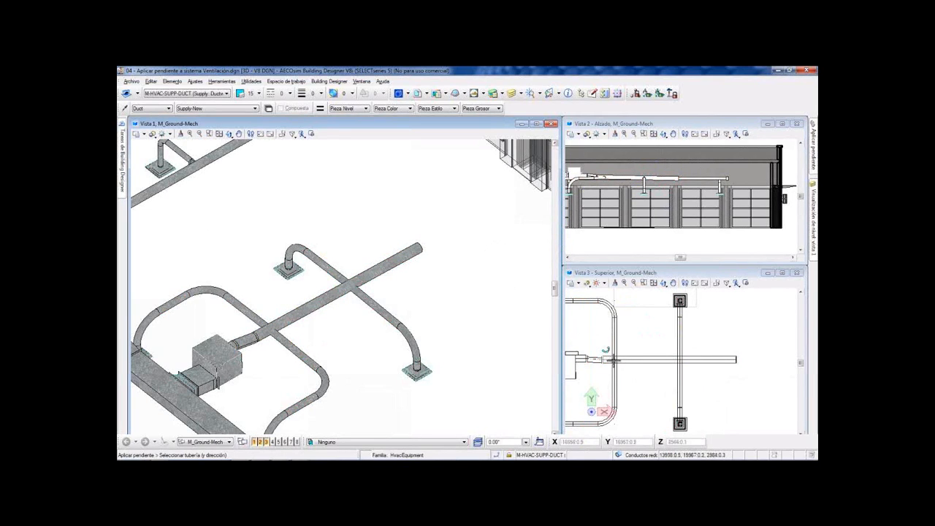
{"action": "mouse_move", "coordinate": [122, 157]}
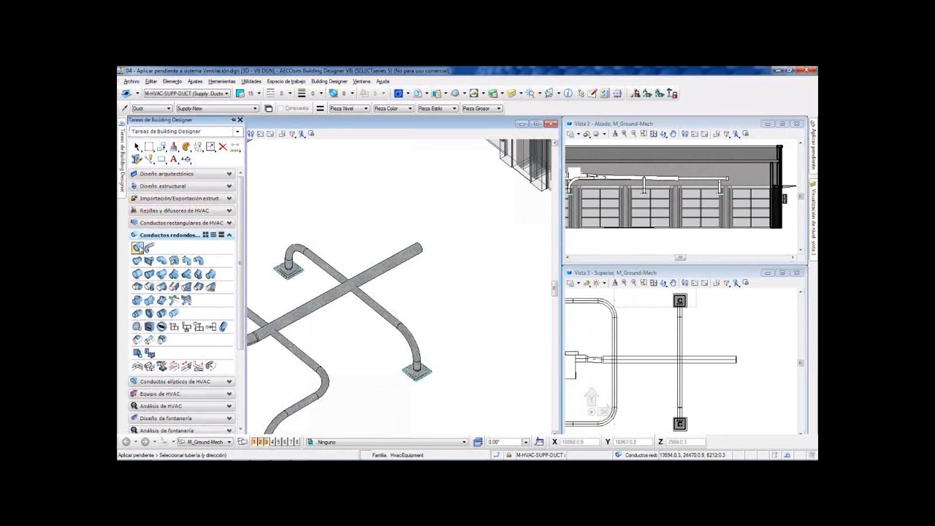
{"action": "left_click", "coordinate": [137, 247]}
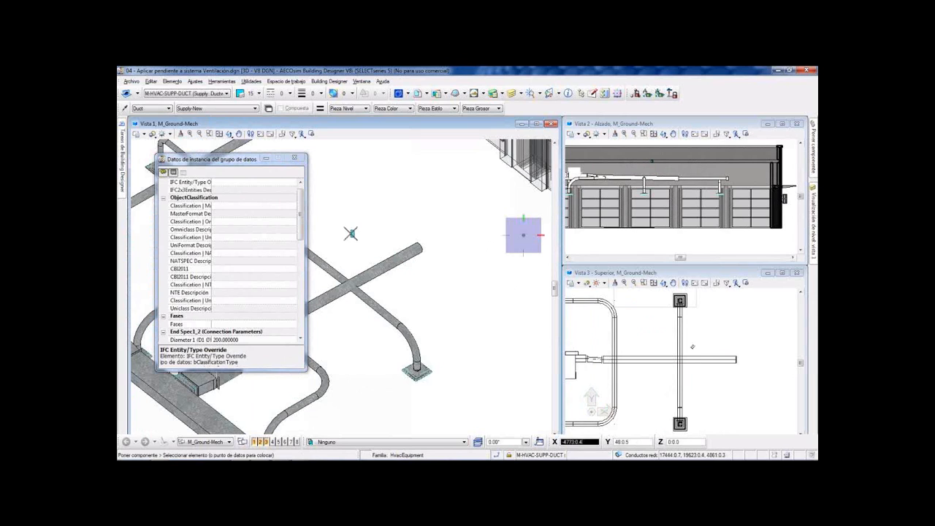
{"action": "left_click", "coordinate": [422, 243]}
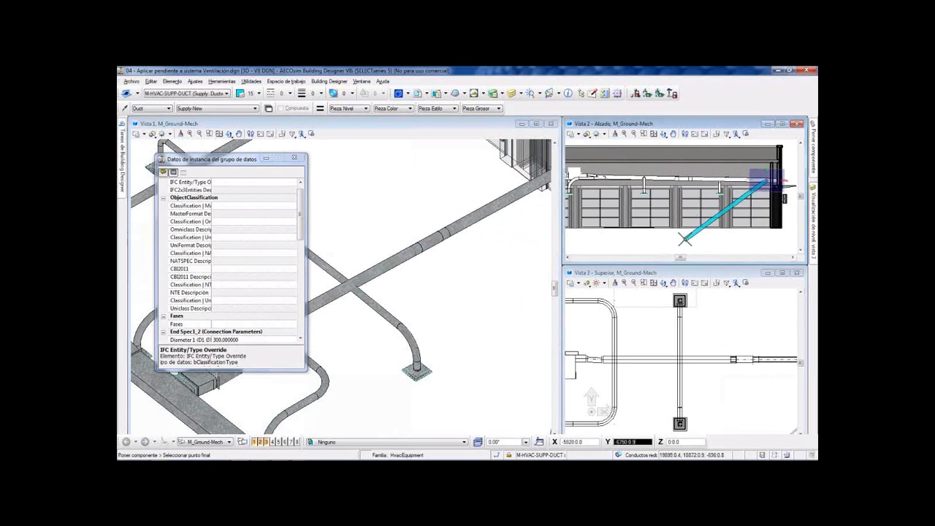
{"action": "key", "text": "Escape"}
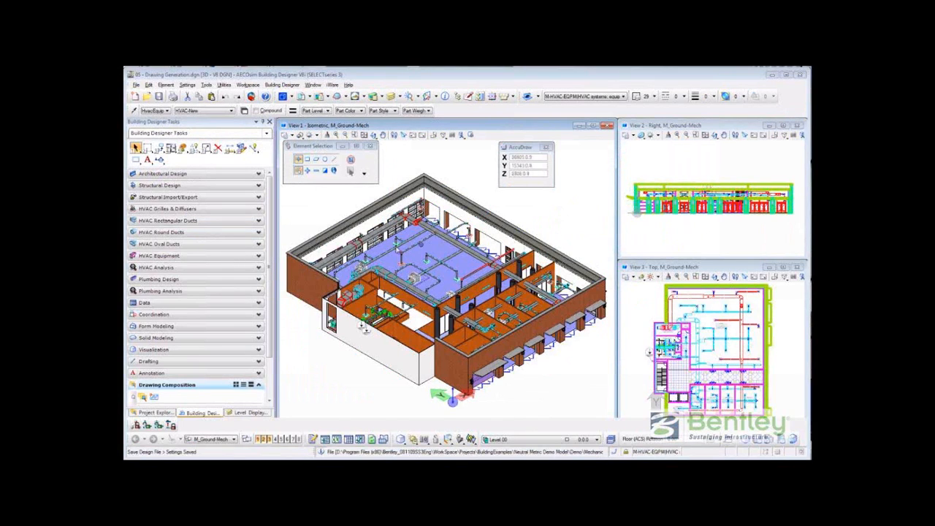
- Place a plan callout across the building in View 2, using the Mech - HVAC Mechanical - Plan drawing seed with Create Drawing on
{"action": "left_click", "coordinate": [270, 367]}
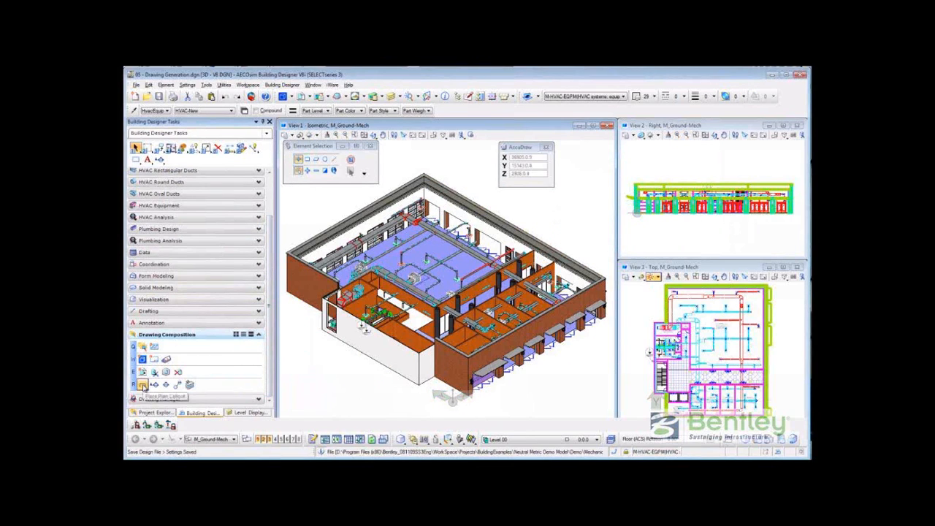
{"action": "left_click", "coordinate": [143, 385]}
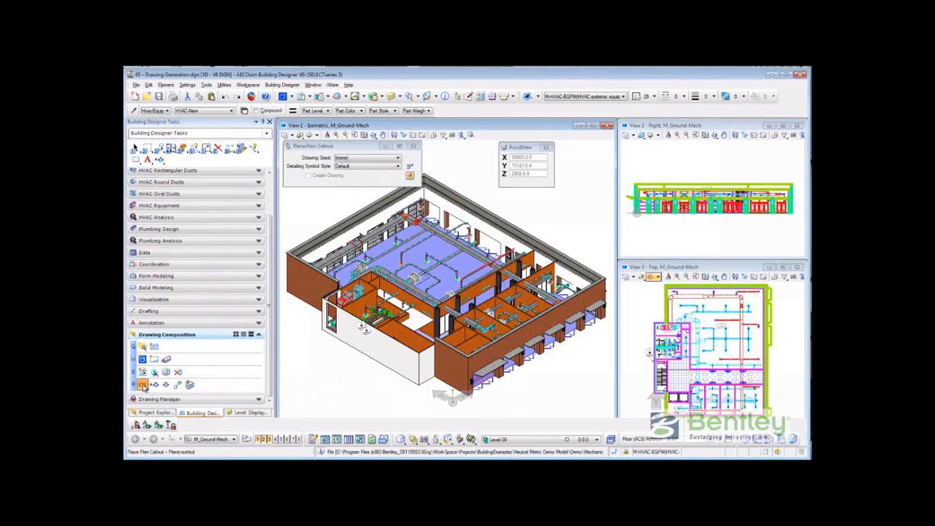
{"action": "left_click", "coordinate": [360, 160]}
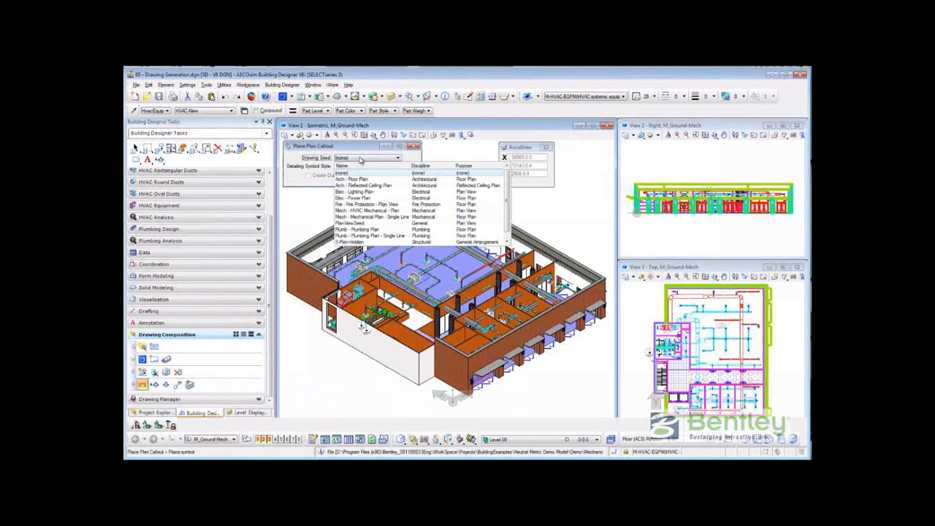
{"action": "left_click", "coordinate": [388, 211]}
{"action": "left_click", "coordinate": [410, 176]}
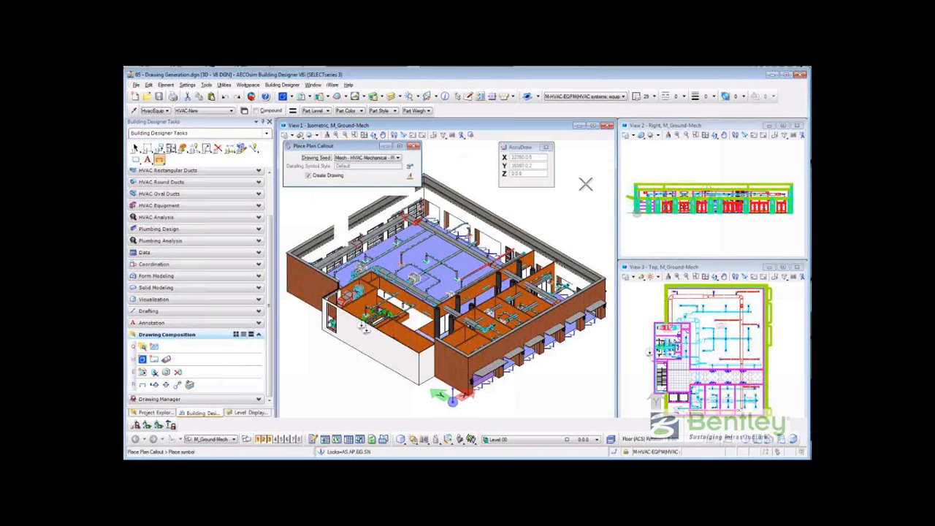
{"action": "left_click", "coordinate": [626, 188]}
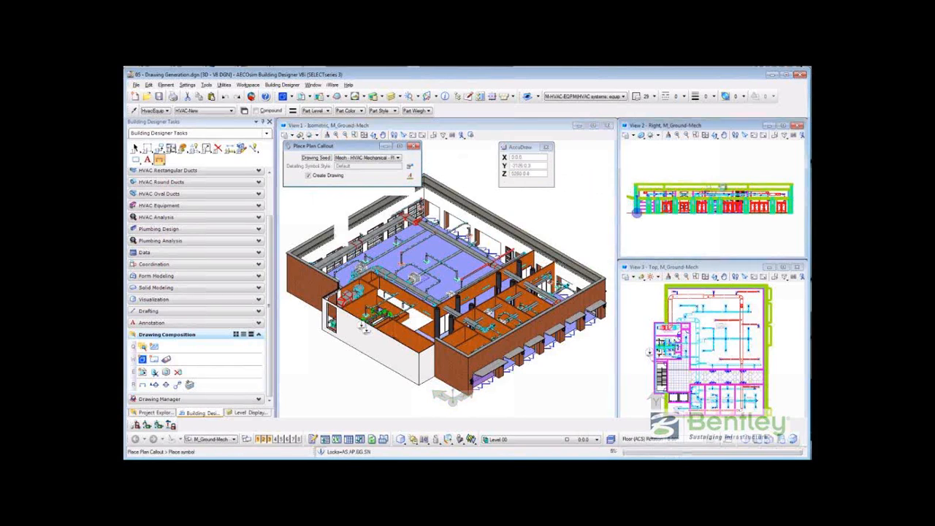
{"action": "left_click", "coordinate": [798, 187]}
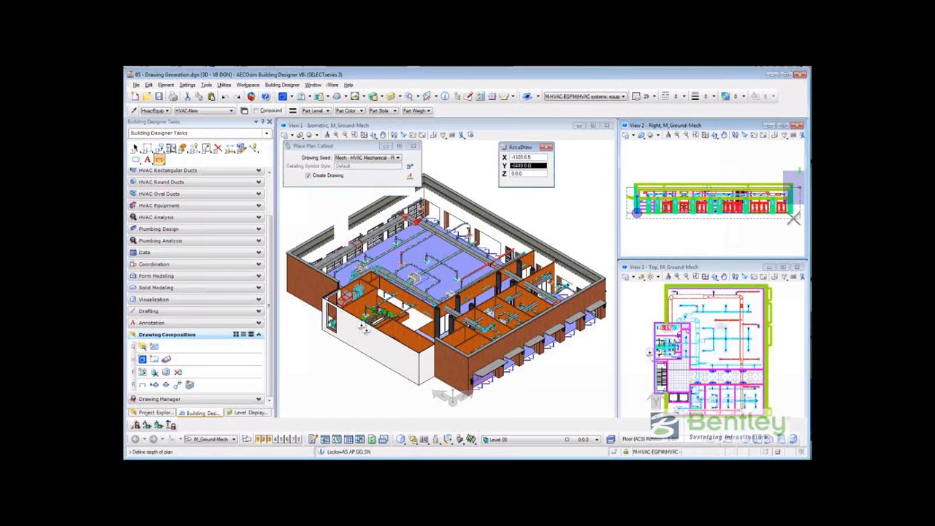
{"action": "left_click", "coordinate": [793, 219]}
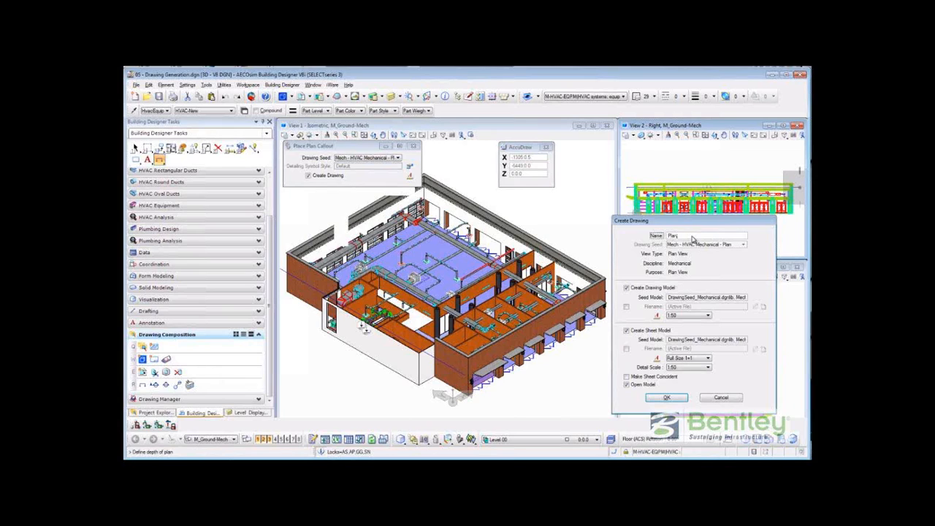
- Name the drawing Ground Floor - Mechanical Plan, set its annotation scale to 1:100, and create the drawing and sheet models
{"action": "type", "text": "nd Floor - Mechanical"}
{"action": "left_click", "coordinate": [692, 315]}
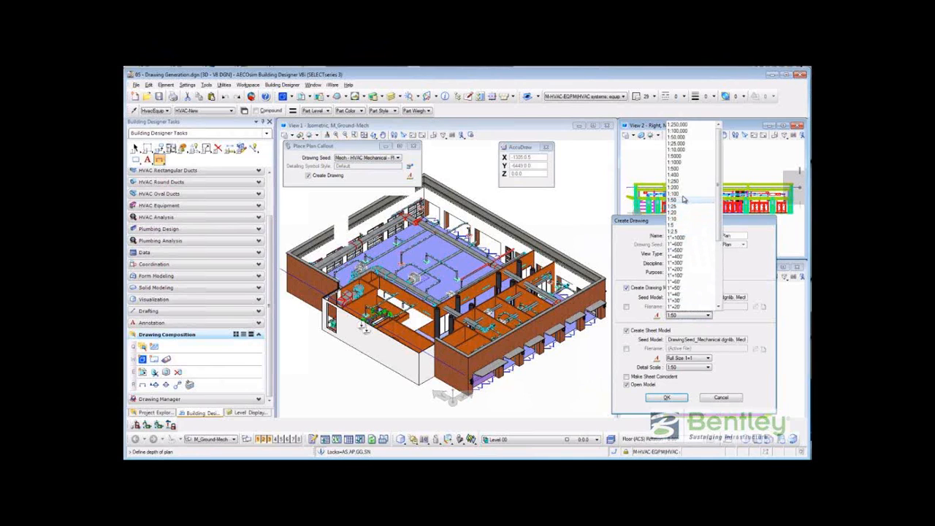
{"action": "left_click", "coordinate": [684, 196]}
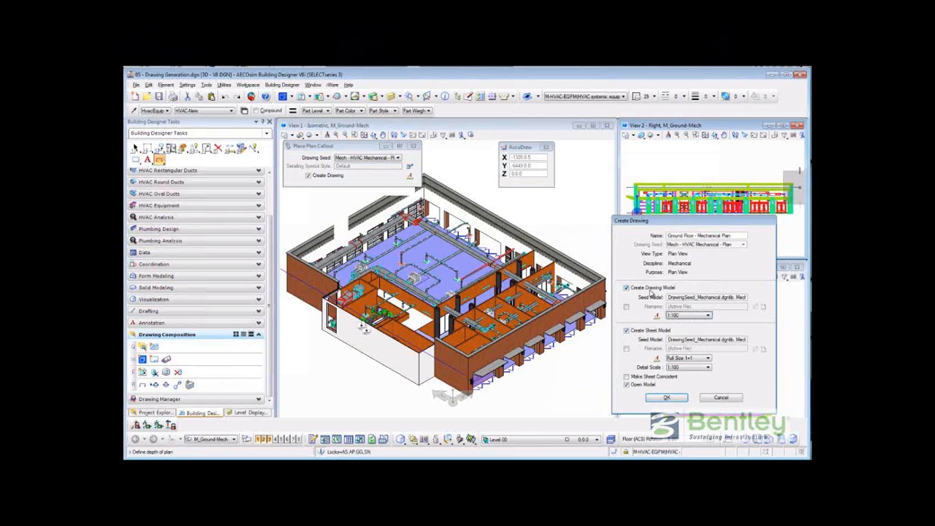
{"action": "left_click", "coordinate": [663, 398]}
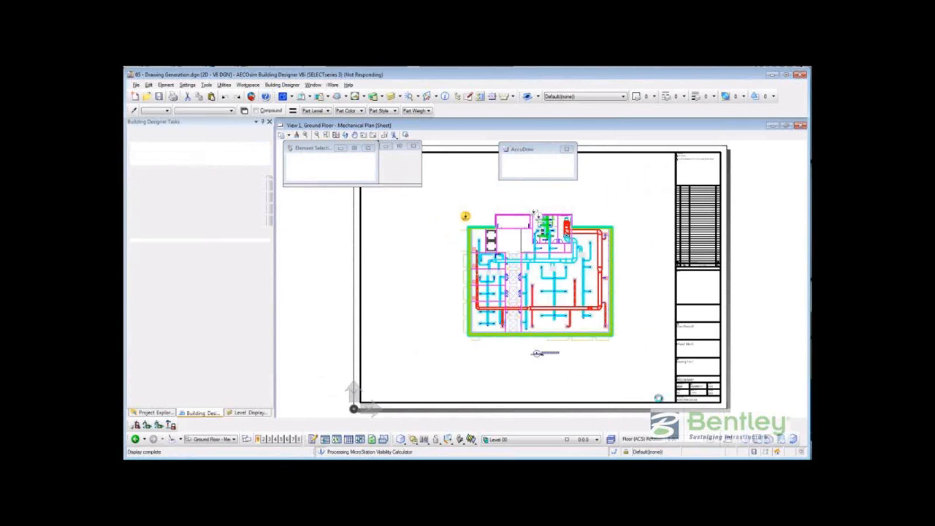
- Inspect the duct size labels on the new sheet and open the Ground Floor - Mechanical Plan drawing model
{"action": "left_click", "coordinate": [325, 135]}
{"action": "left_click", "coordinate": [516, 229]}
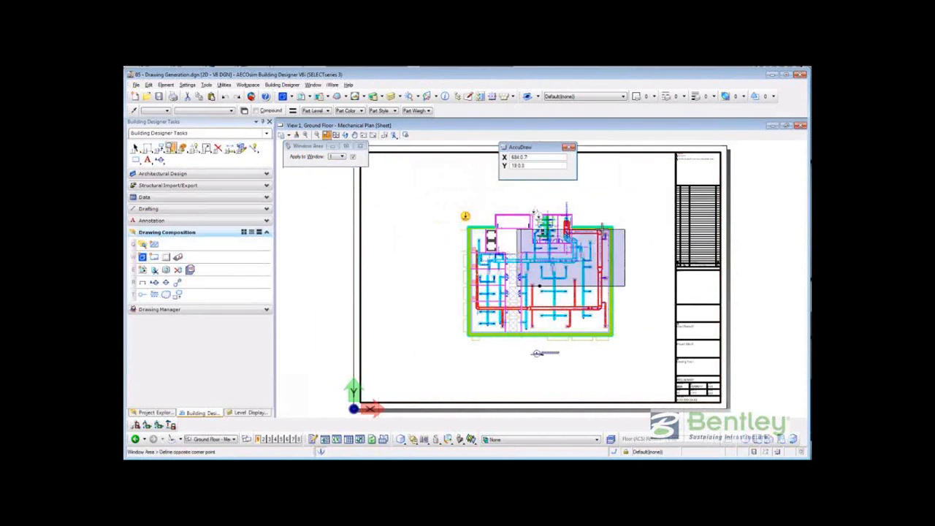
{"action": "left_click", "coordinate": [551, 276]}
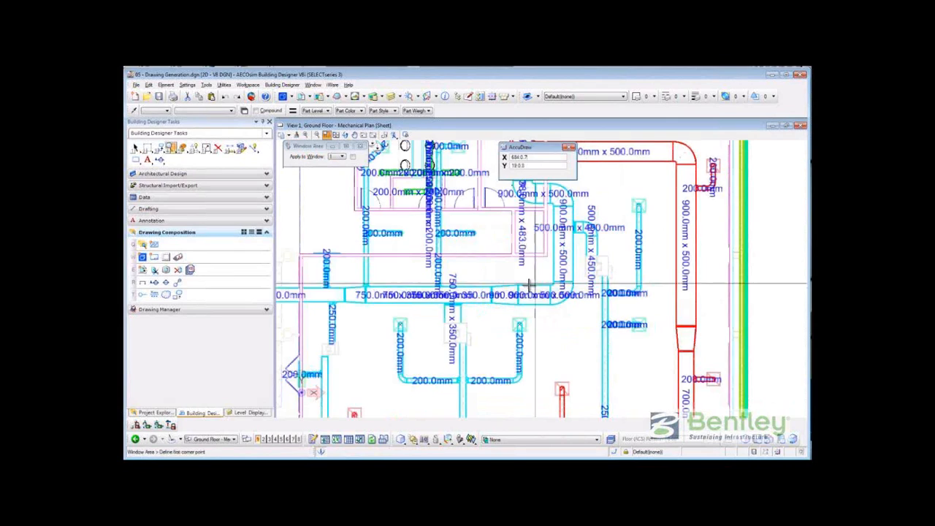
{"action": "right_click", "coordinate": [500, 328]}
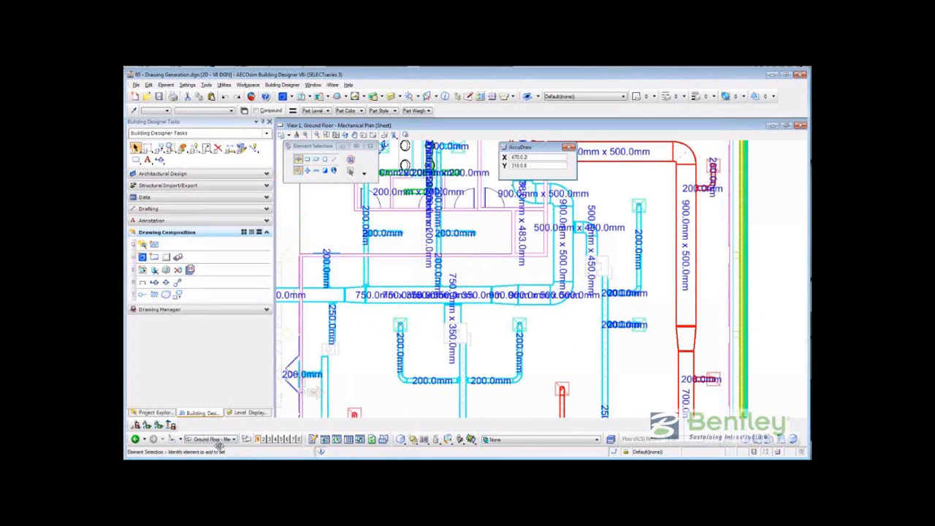
{"action": "left_click", "coordinate": [224, 439]}
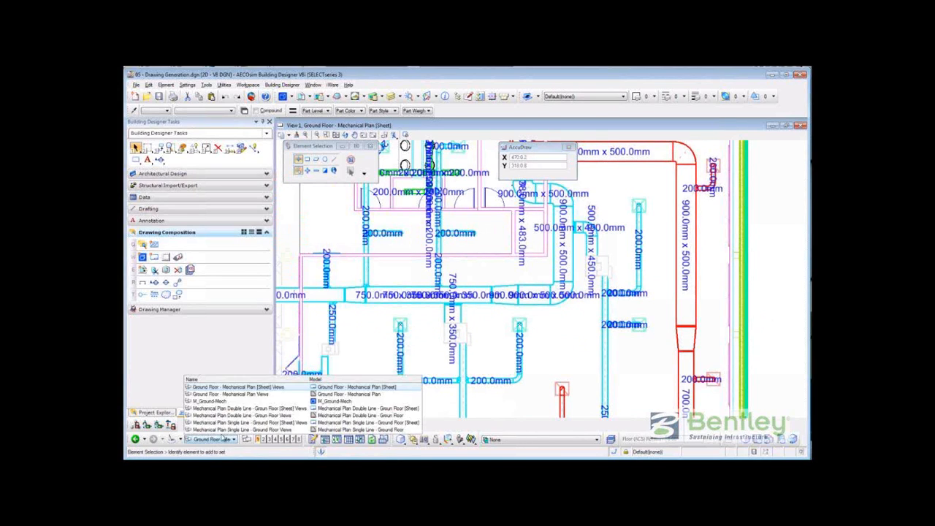
{"action": "left_click", "coordinate": [259, 395]}
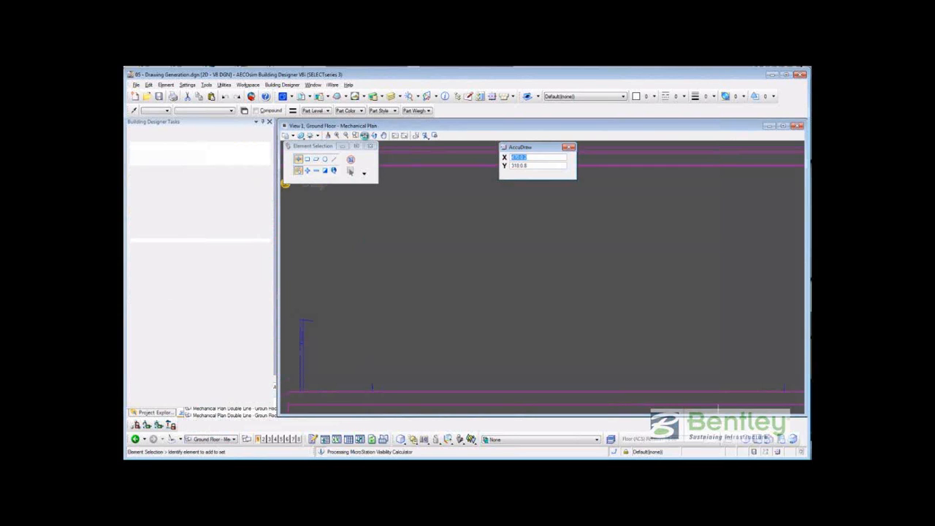
{"action": "left_click", "coordinate": [364, 135]}
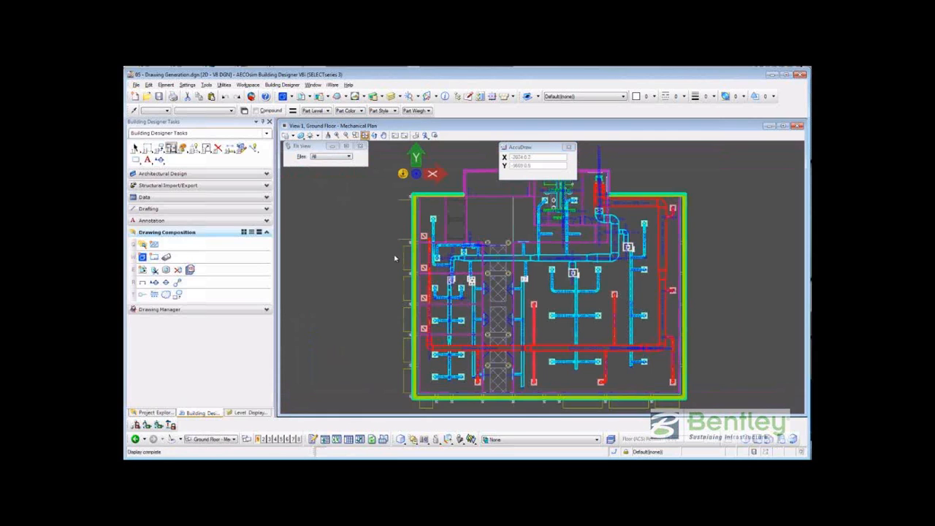
{"action": "scroll", "coordinate": [583, 294], "scroll_direction": "up", "scroll_amount": 5}
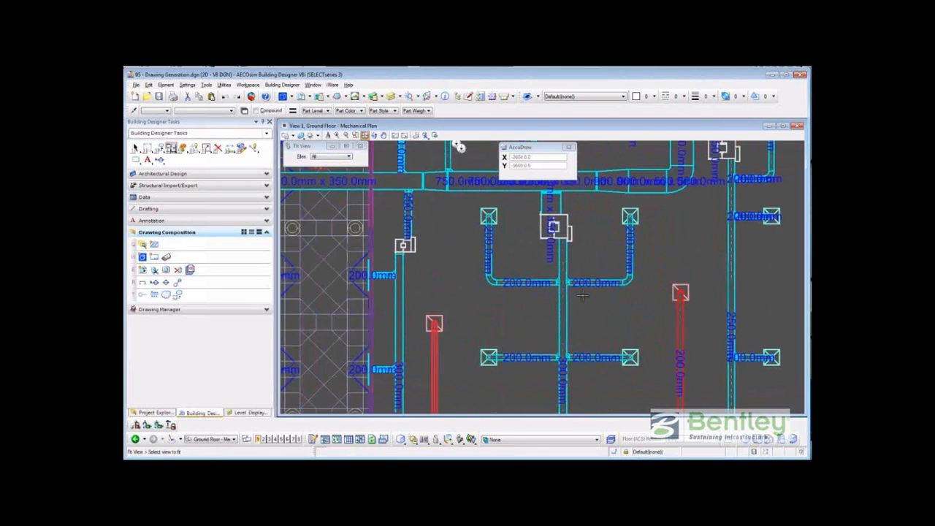
- Change the annotation scale in the drawing model's properties to make the duct labels smaller
{"action": "left_click", "coordinate": [167, 260]}
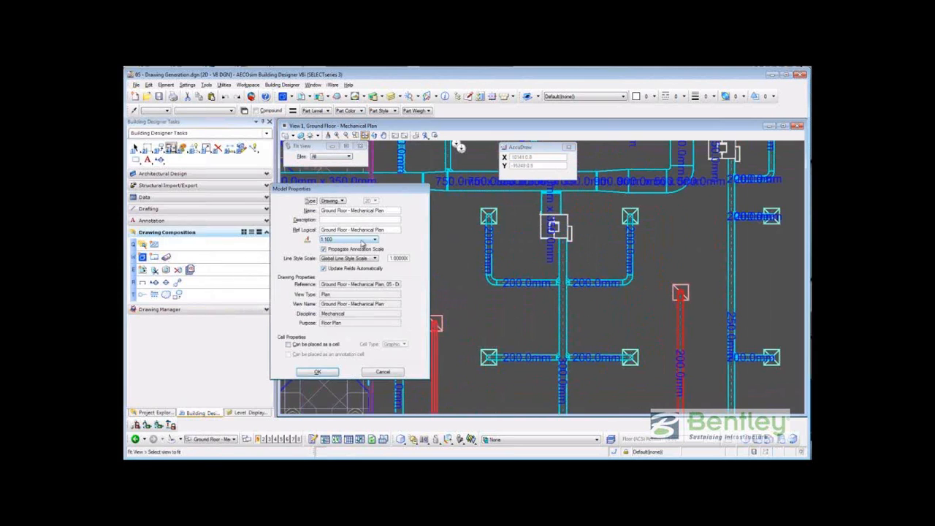
{"action": "left_click", "coordinate": [361, 242]}
{"action": "left_click", "coordinate": [348, 322]}
{"action": "left_click", "coordinate": [323, 373]}
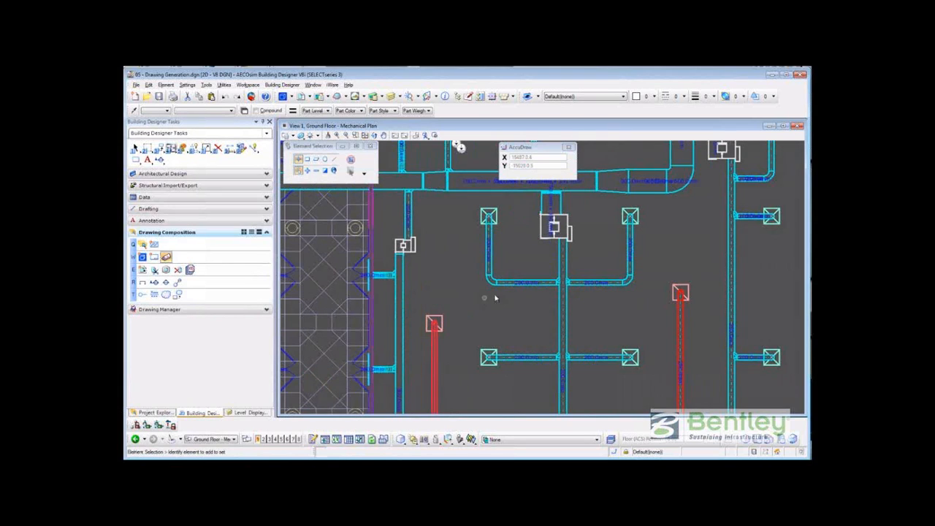
- Return to the Ground Floor - Mechanical Plan [Sheet] model, update its view and check the duct labels across the whole plan
{"action": "left_click", "coordinate": [228, 439]}
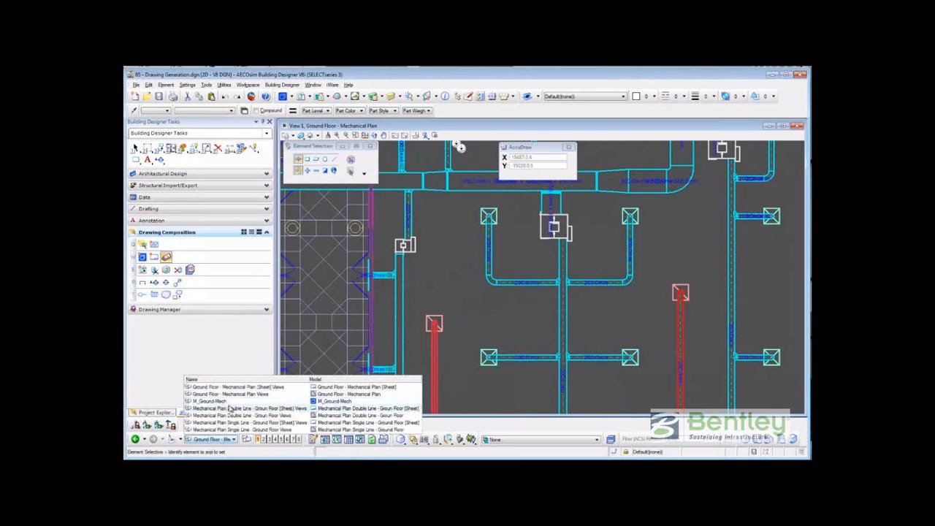
{"action": "left_click", "coordinate": [241, 387]}
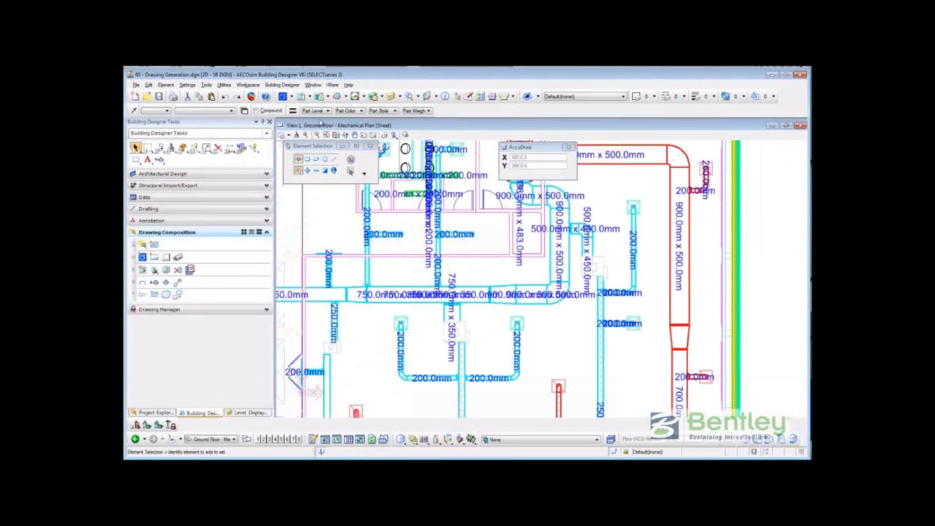
{"action": "left_click", "coordinate": [310, 96]}
{"action": "left_click", "coordinate": [571, 144]}
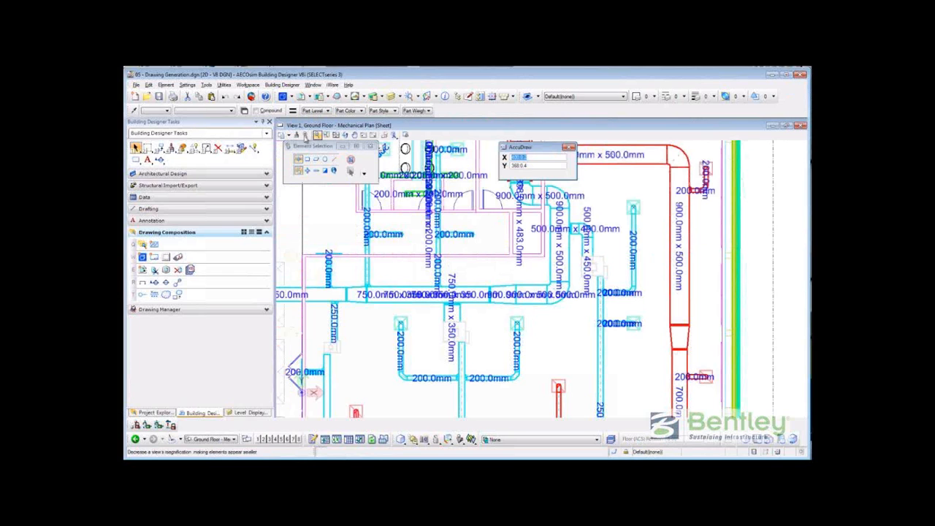
{"action": "left_click", "coordinate": [296, 135]}
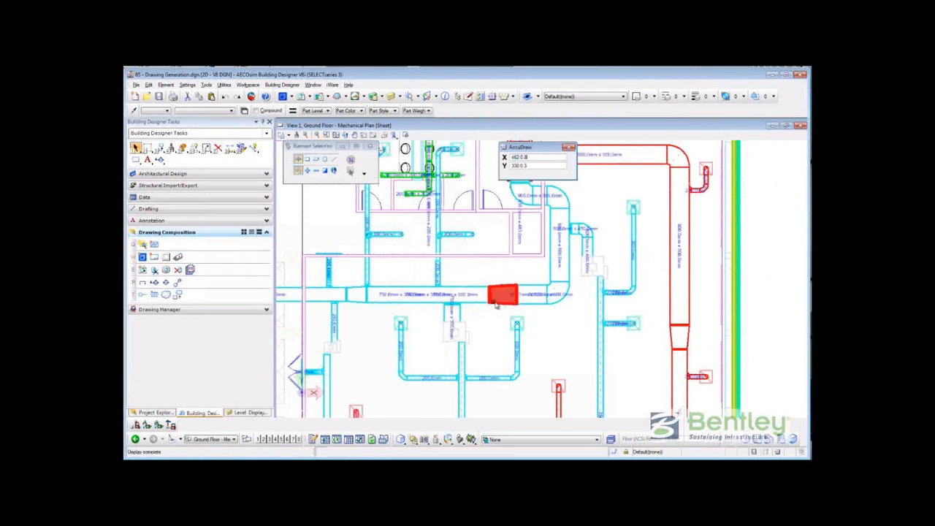
{"action": "scroll", "coordinate": [518, 303], "scroll_direction": "down", "scroll_amount": 3}
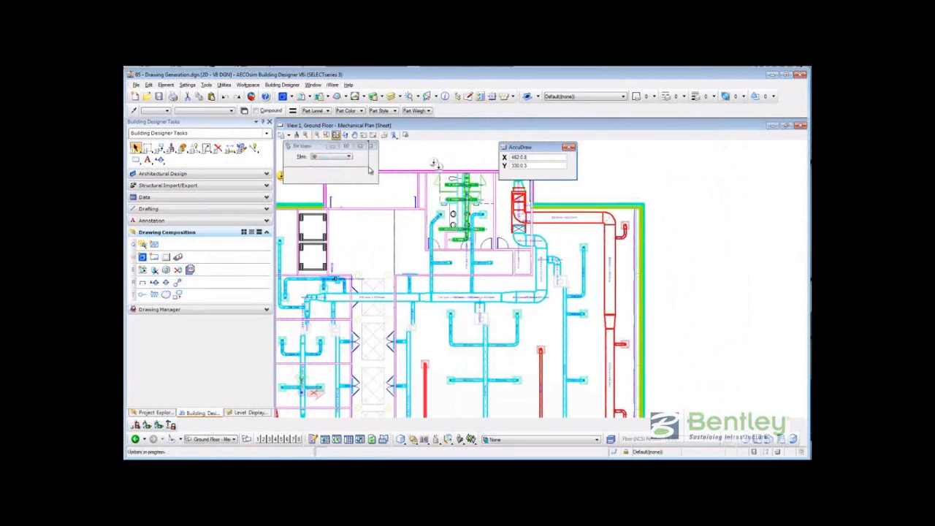
{"action": "left_click", "coordinate": [336, 135]}
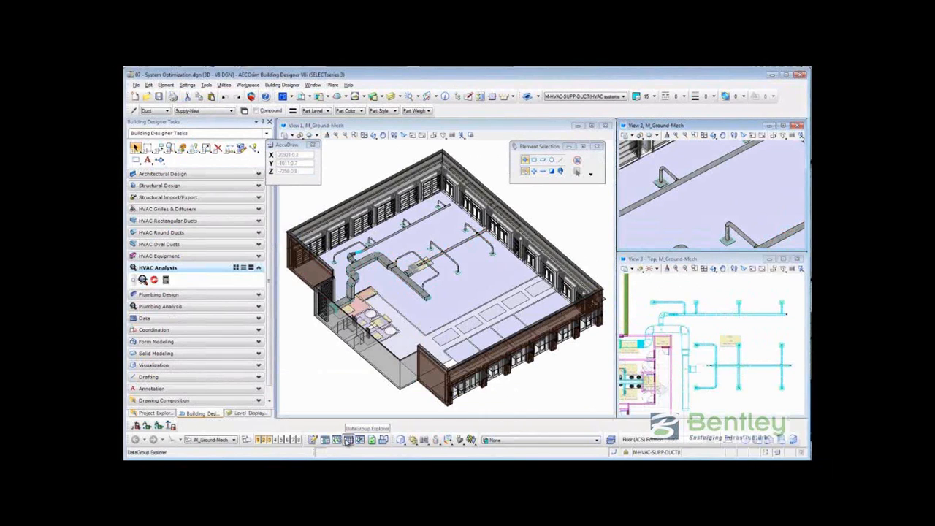
- Select every square ceiling diffuser instance in DataGroup Explorer and open their shared data for editing
{"action": "left_click", "coordinate": [349, 439]}
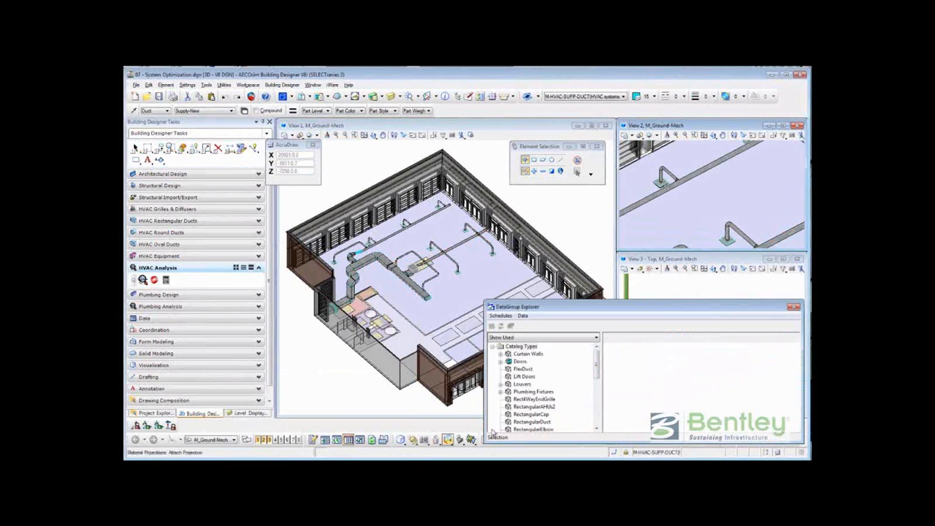
{"action": "scroll", "coordinate": [598, 390], "scroll_direction": "down", "scroll_amount": 1}
{"action": "scroll", "coordinate": [598, 390], "scroll_direction": "down", "scroll_amount": 5}
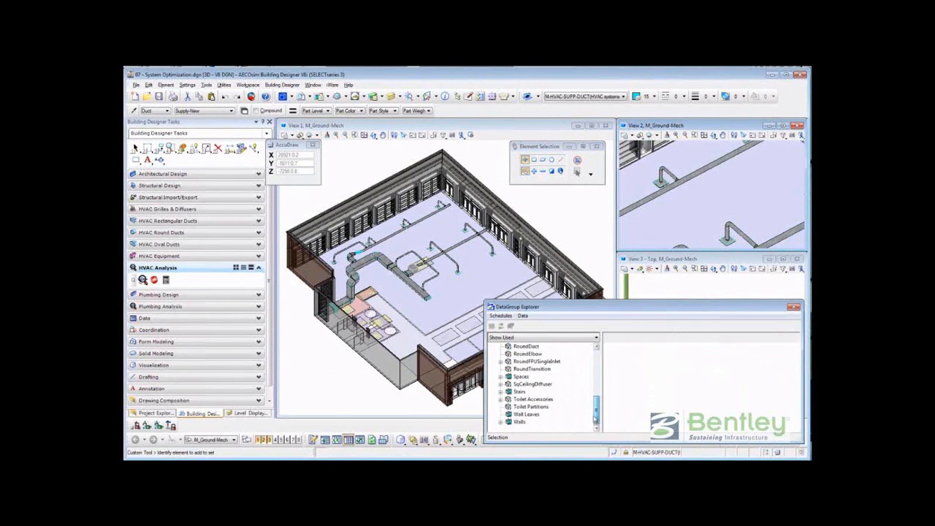
{"action": "left_click", "coordinate": [519, 384]}
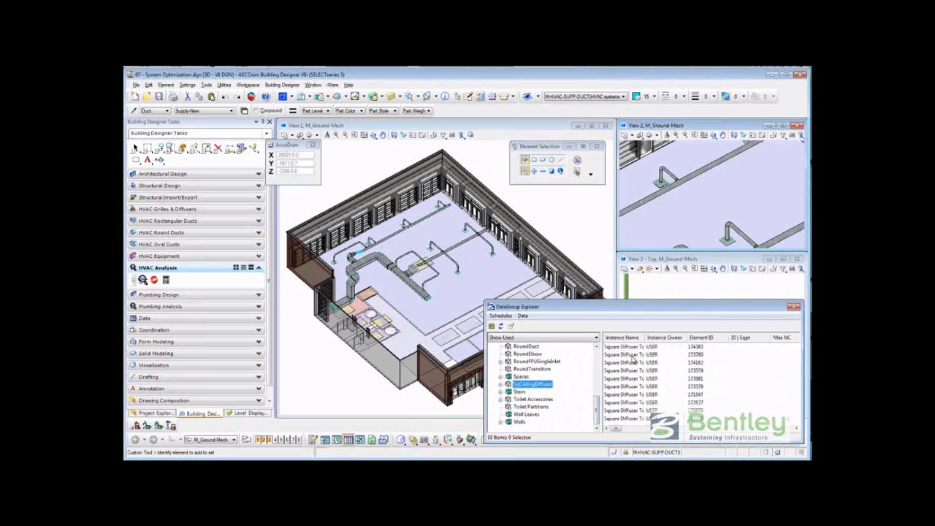
{"action": "left_click", "coordinate": [634, 348]}
{"action": "left_click", "coordinate": [628, 418], "text": "shift"}
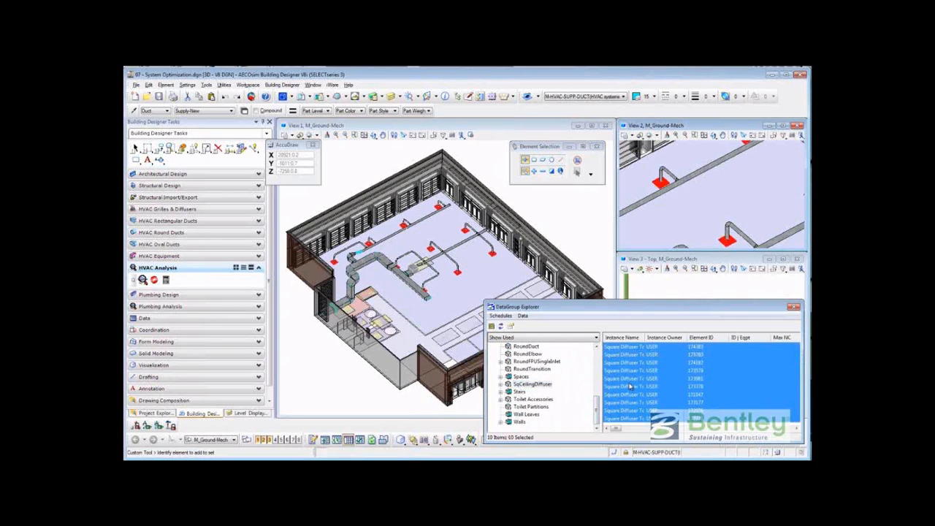
{"action": "right_click", "coordinate": [630, 387]}
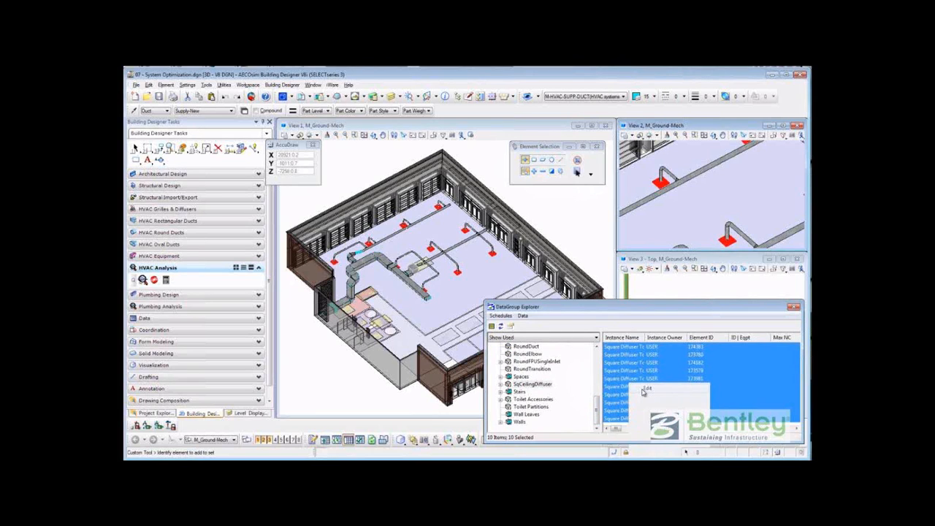
{"action": "left_click", "coordinate": [646, 388]}
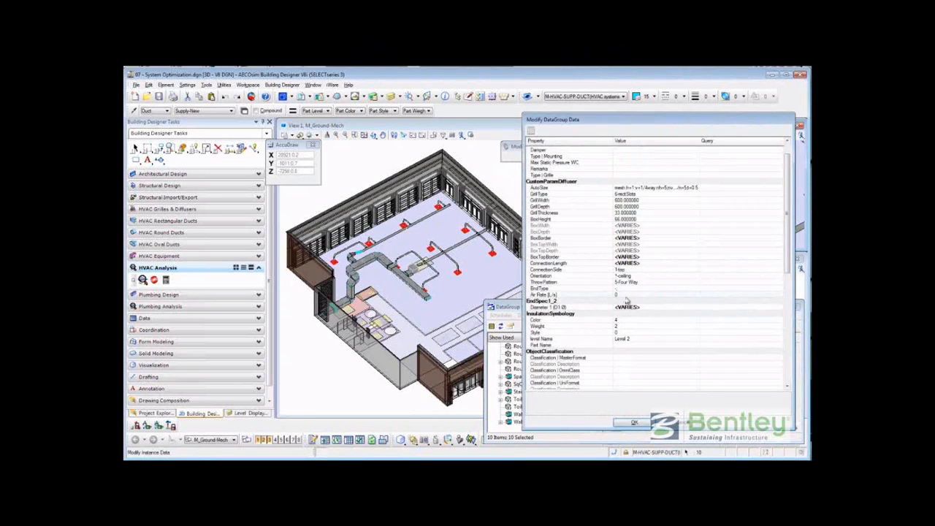
- Set the air rate of all selected ceiling diffusers to 50 L/s and check the Air Rate column in the instance list
{"action": "left_click", "coordinate": [628, 296]}
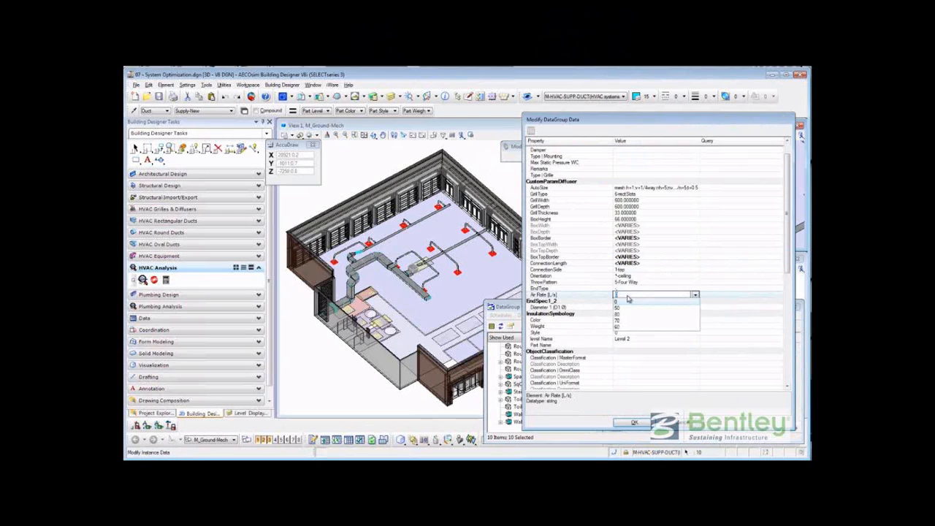
{"action": "type", "text": "50"}
{"action": "key", "text": "Return"}
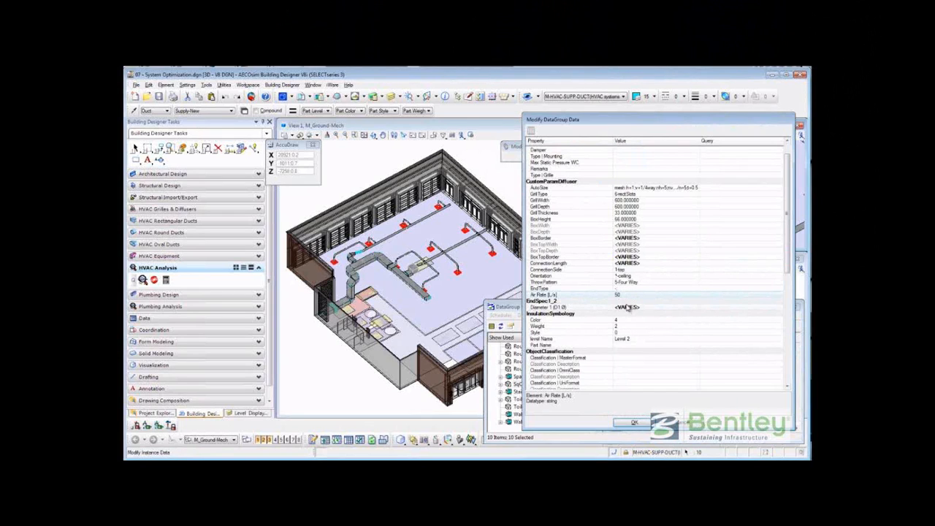
{"action": "left_click", "coordinate": [640, 344]}
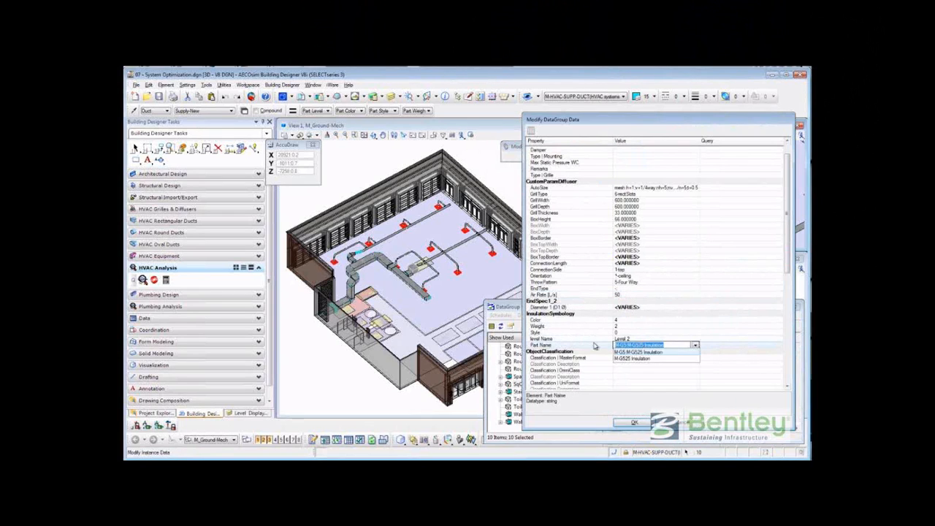
{"action": "left_click", "coordinate": [595, 345]}
{"action": "left_click", "coordinate": [643, 425]}
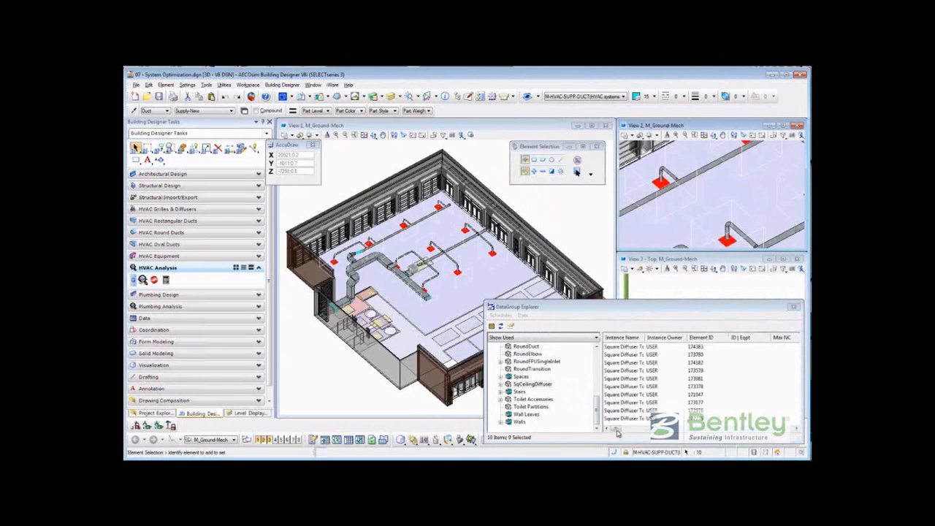
{"action": "left_click_drag", "start_coordinate": [615, 430], "coordinate": [726, 430]}
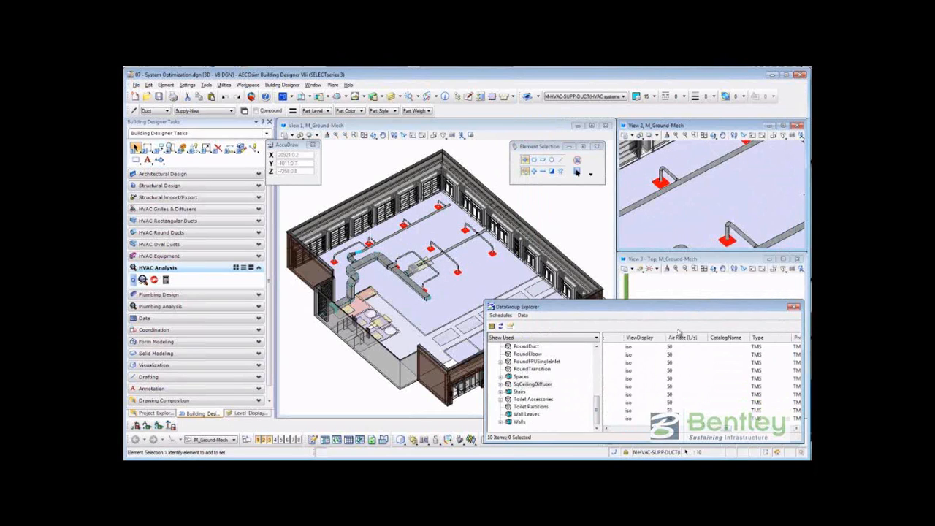
{"action": "left_click", "coordinate": [794, 307]}
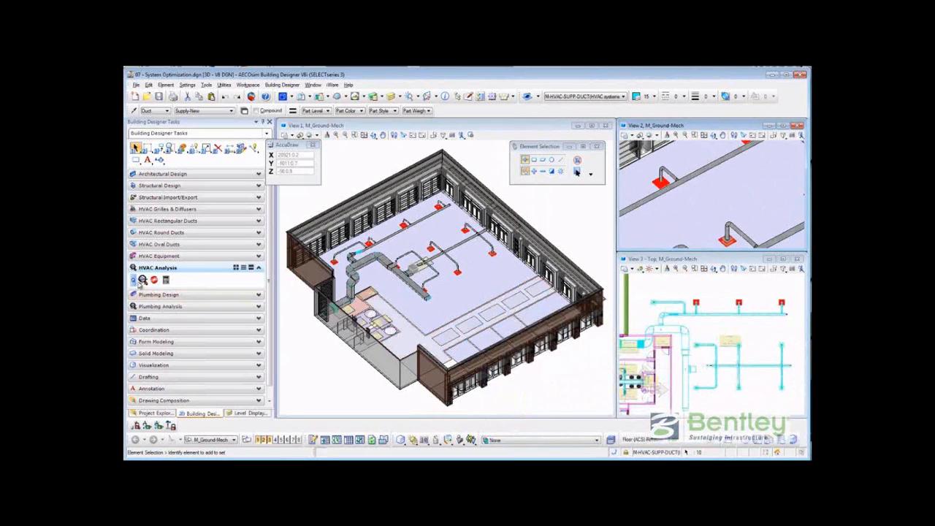
- Analyze the route from the main supply duct and choose path direction 3 and path number 3
{"action": "left_click", "coordinate": [142, 280]}
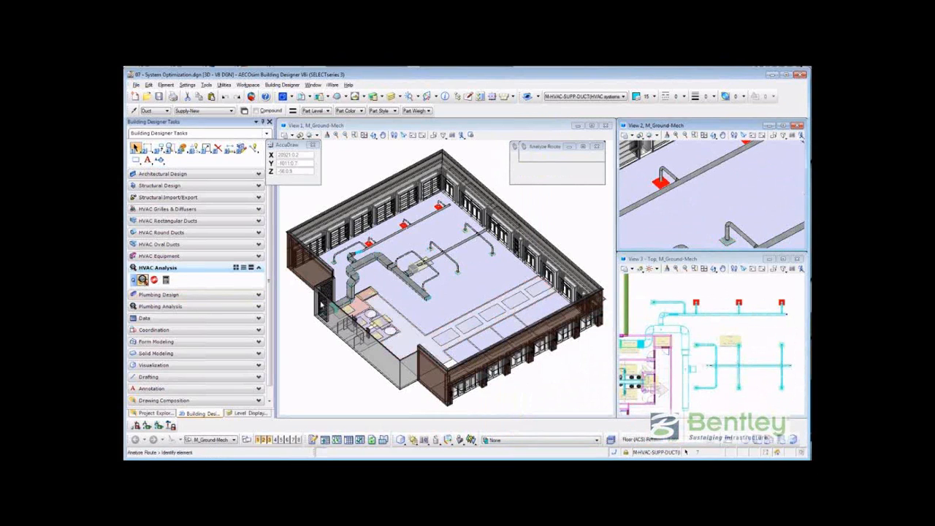
{"action": "left_click", "coordinate": [362, 269]}
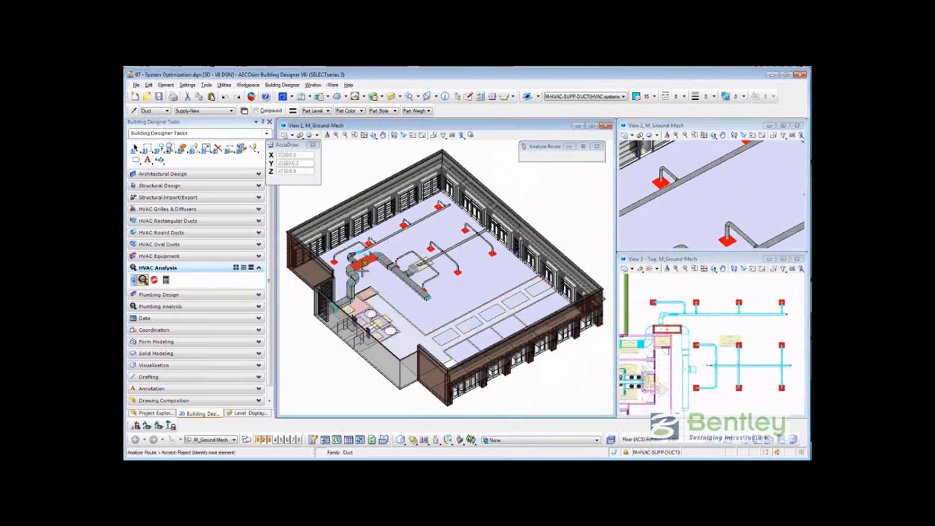
{"action": "left_click", "coordinate": [298, 316]}
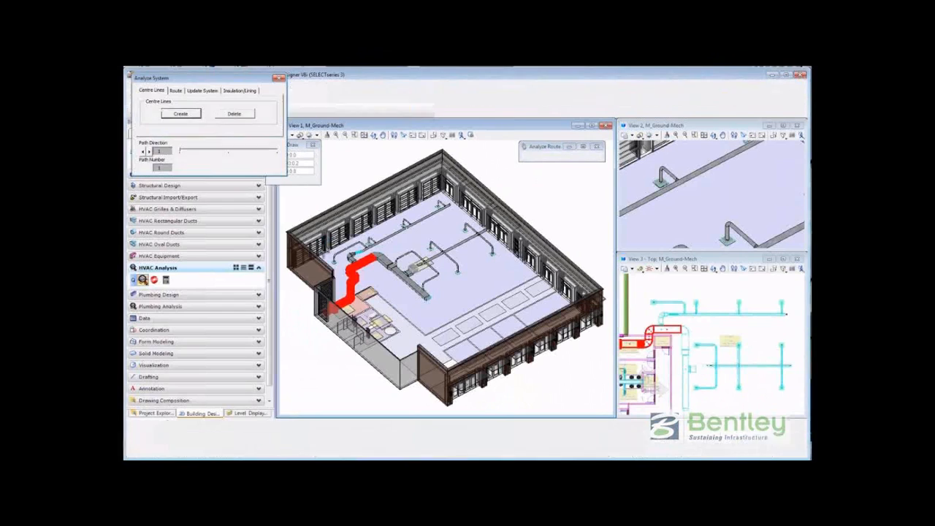
{"action": "left_click_drag", "start_coordinate": [201, 82], "coordinate": [222, 184]}
{"action": "left_click", "coordinate": [171, 252]}
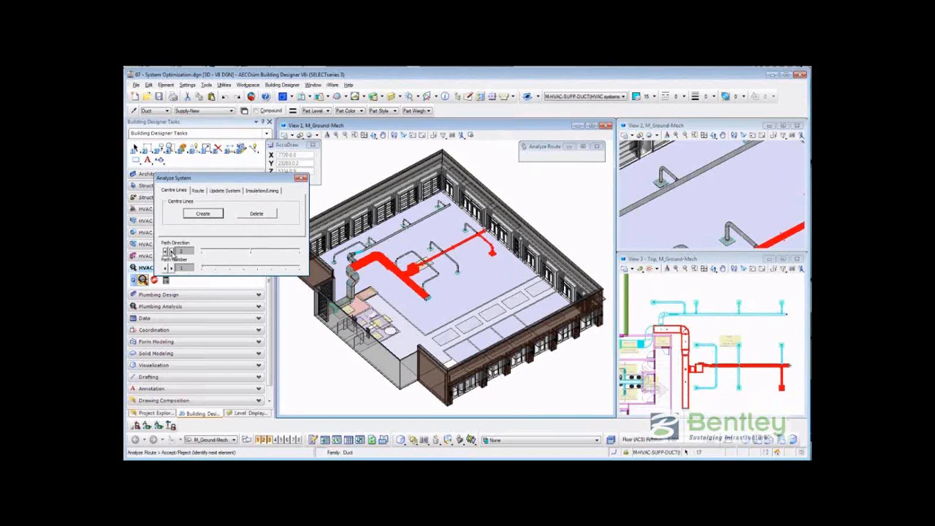
{"action": "left_click", "coordinate": [172, 268]}
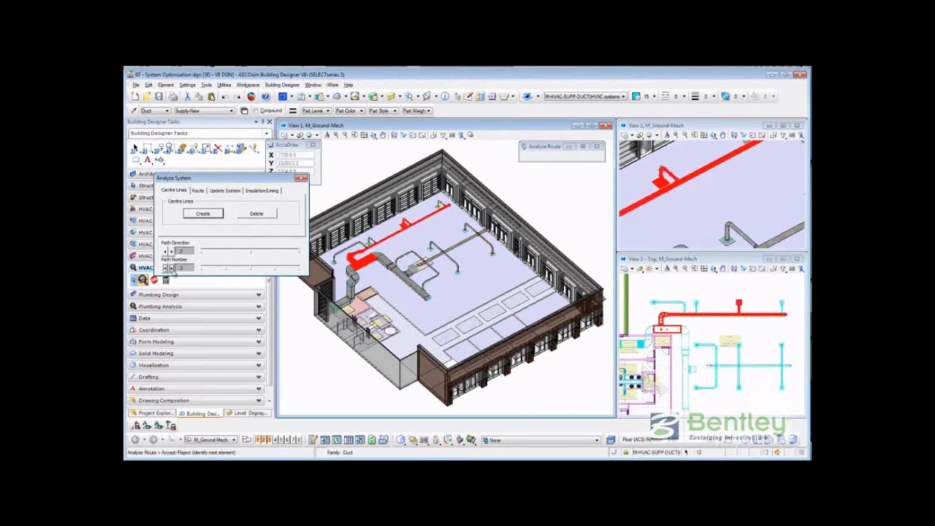
- Update the flow rate and flow velocity of the analyzed duct system
{"action": "left_click", "coordinate": [223, 191]}
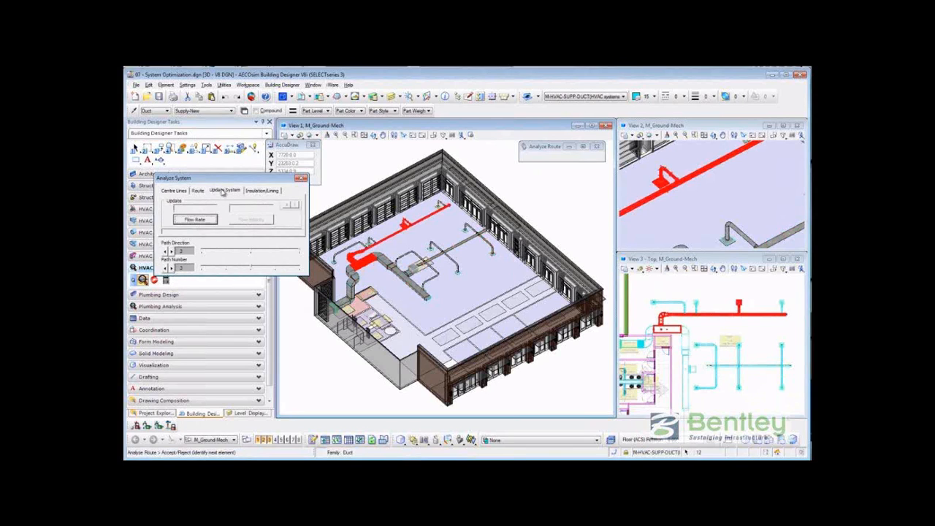
{"action": "left_click", "coordinate": [197, 220]}
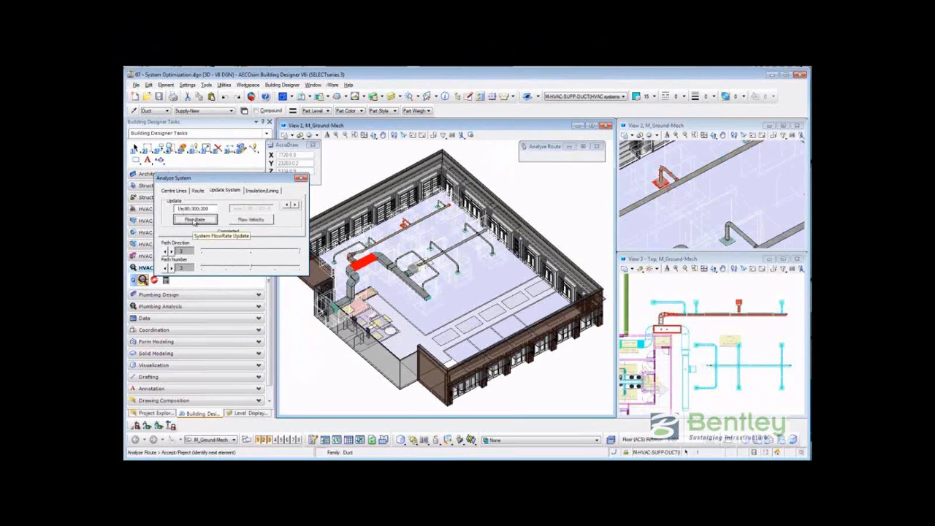
{"action": "left_click", "coordinate": [263, 222]}
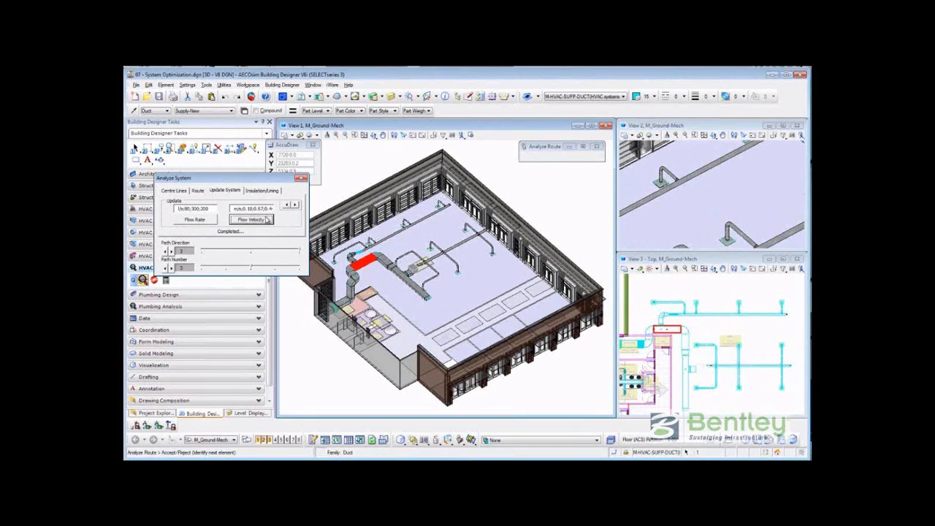
- Step through the path's components to examine their flow rates and velocities as far as the vertical round duct above the diffuser
{"action": "left_click", "coordinate": [294, 205]}
{"action": "left_click", "coordinate": [294, 205]}
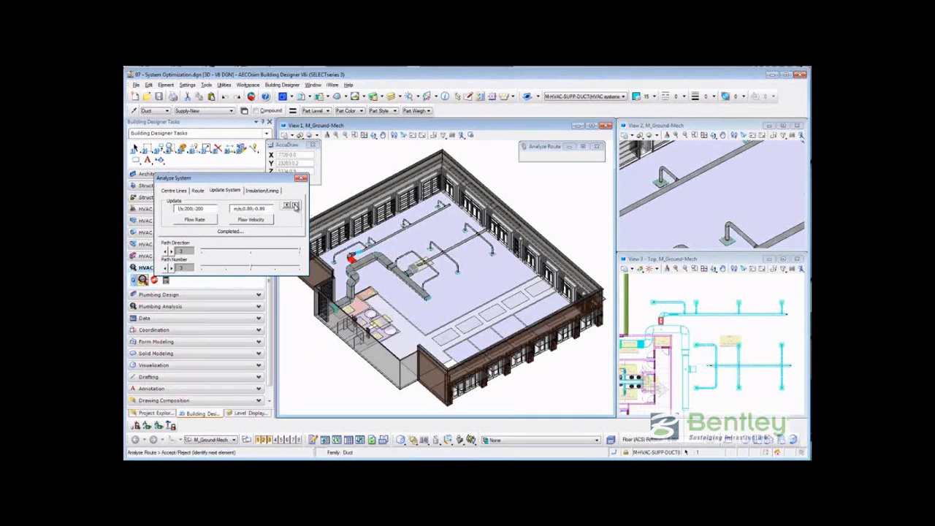
{"action": "left_click", "coordinate": [294, 205]}
{"action": "left_click", "coordinate": [294, 205]}
{"action": "left_click", "coordinate": [294, 206]}
{"action": "left_click", "coordinate": [295, 205]}
{"action": "left_click", "coordinate": [295, 205]}
{"action": "left_click", "coordinate": [295, 205]}
{"action": "scroll", "coordinate": [403, 226], "scroll_direction": "up", "scroll_amount": 6}
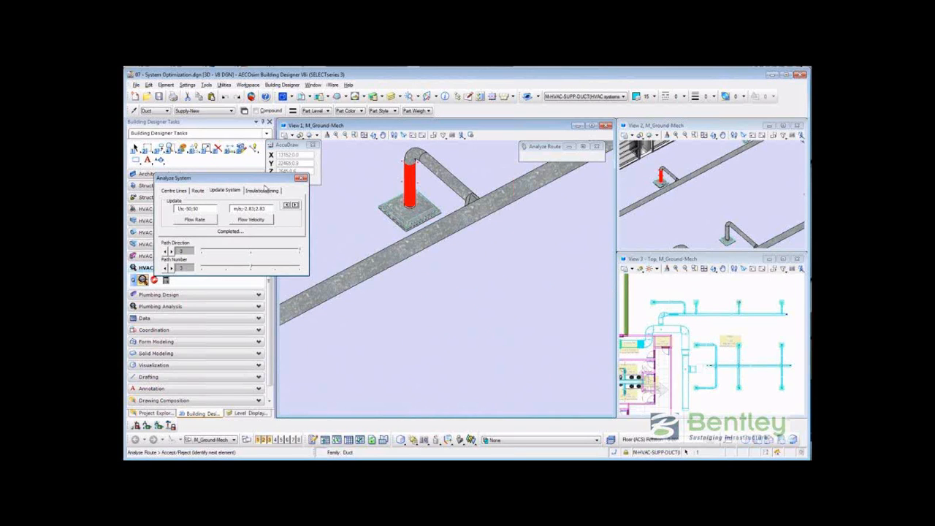
- Calculate the round duct size in the Ductulator with length 0.75 m, air flow 50 L/s and velocity 2.83 m/s, then close the report
{"action": "left_click_drag", "start_coordinate": [267, 180], "coordinate": [306, 157]}
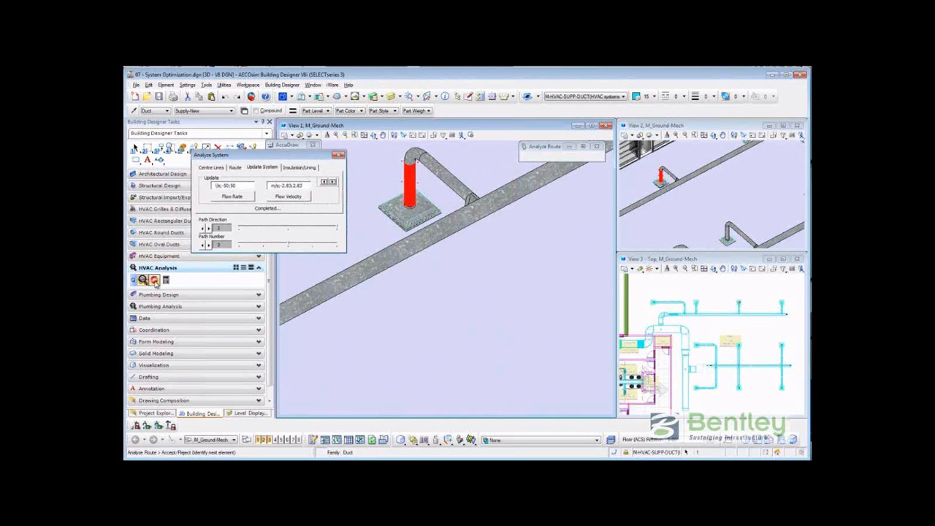
{"action": "left_click", "coordinate": [154, 280]}
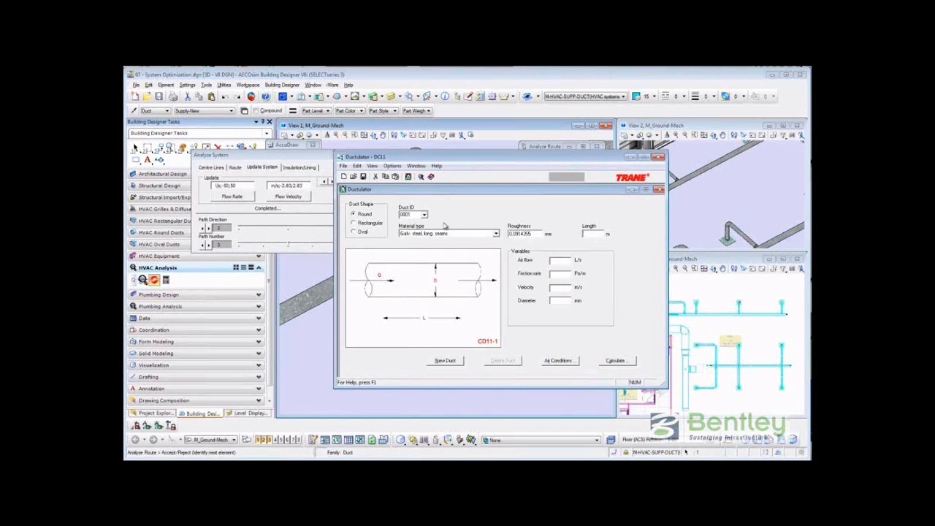
{"action": "left_click_drag", "start_coordinate": [452, 188], "coordinate": [570, 185]}
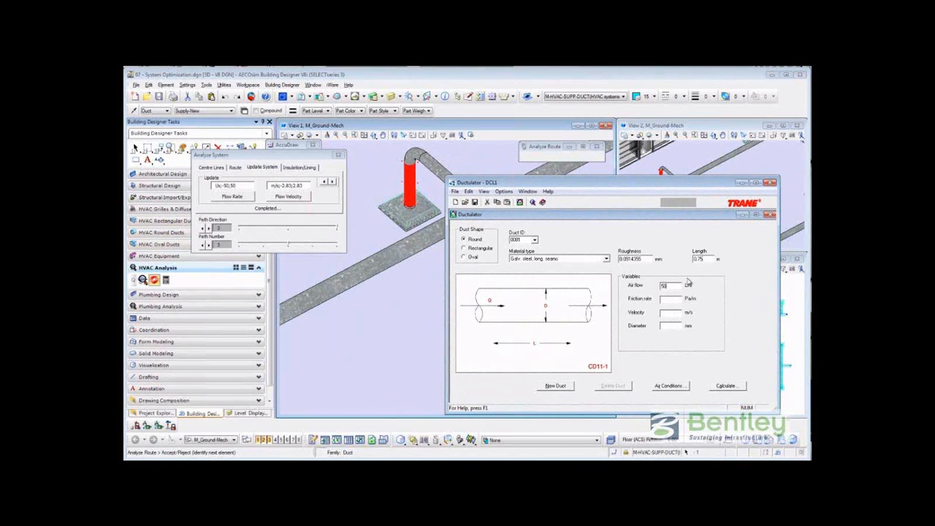
{"action": "left_click", "coordinate": [678, 312]}
{"action": "type", "text": "2.83"}
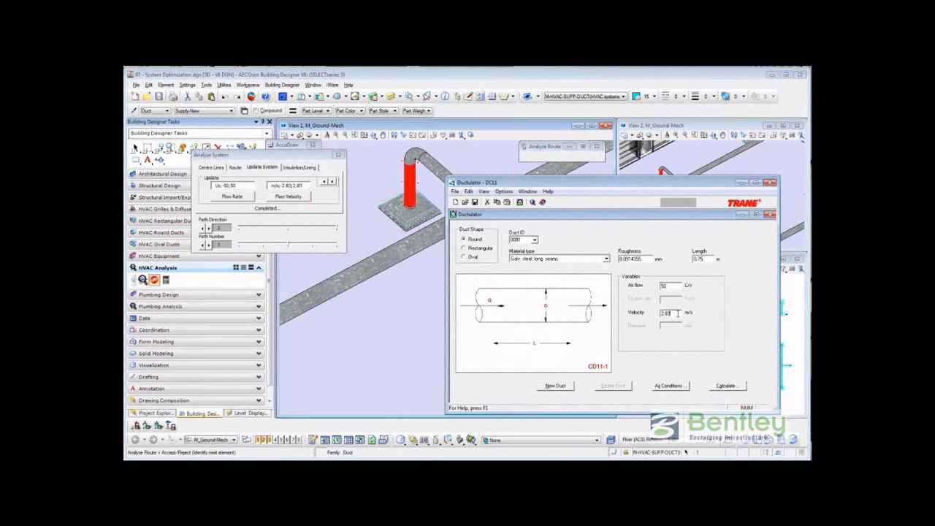
{"action": "left_click", "coordinate": [721, 387]}
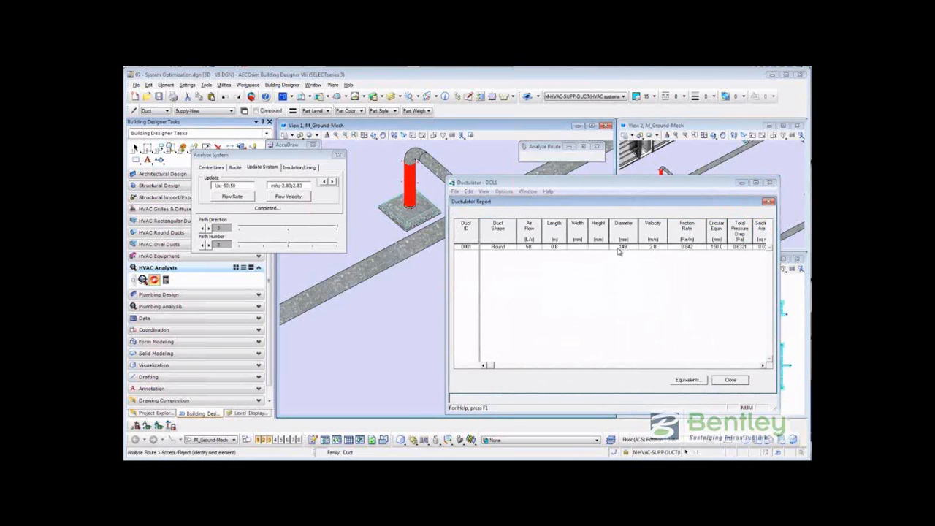
{"action": "left_click", "coordinate": [730, 381]}
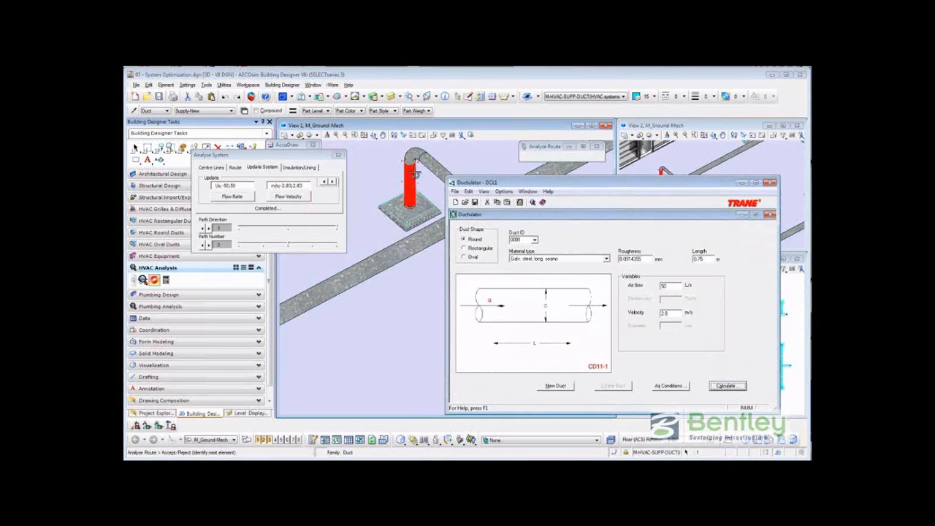
- Set the diameter of the vertical round duct above the diffuser to 149 mm and refresh the views
{"action": "left_click", "coordinate": [434, 135]}
{"action": "left_click", "coordinate": [741, 183]}
{"action": "left_click", "coordinate": [241, 147]}
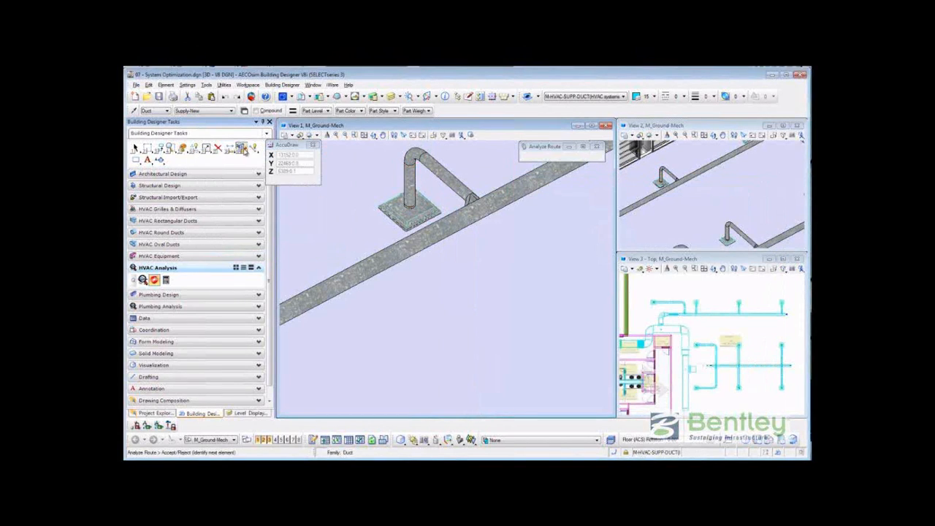
{"action": "left_click", "coordinate": [406, 189]}
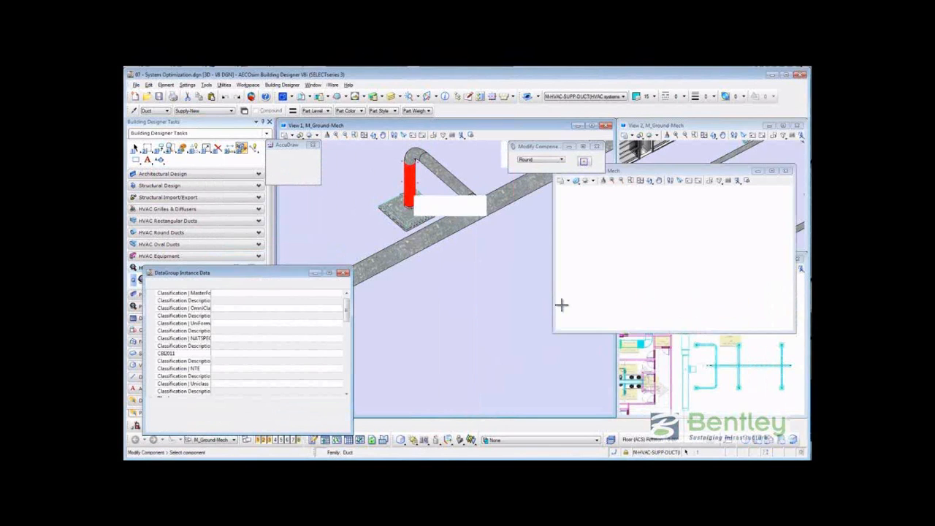
{"action": "scroll", "coordinate": [663, 320], "scroll_direction": "up", "scroll_amount": 6}
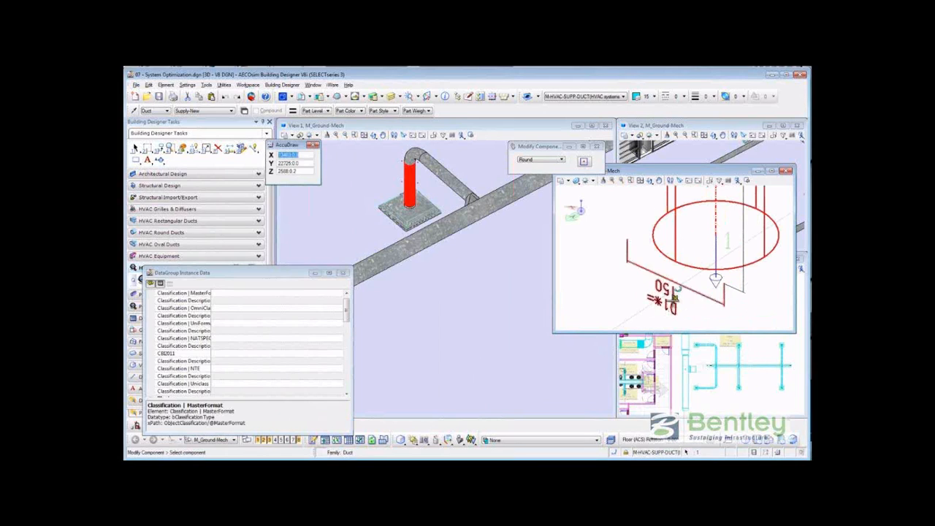
{"action": "left_click", "coordinate": [673, 311]}
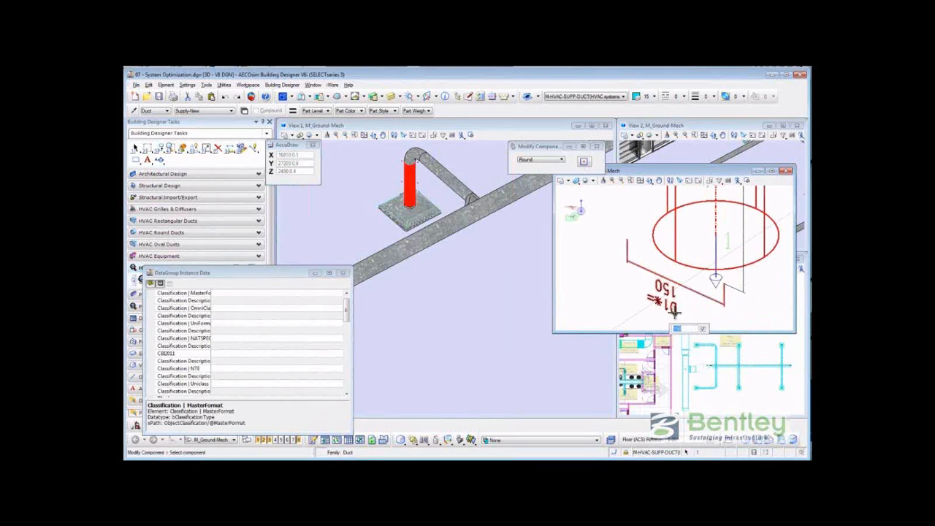
{"action": "type", "text": "149"}
{"action": "key", "text": "Return"}
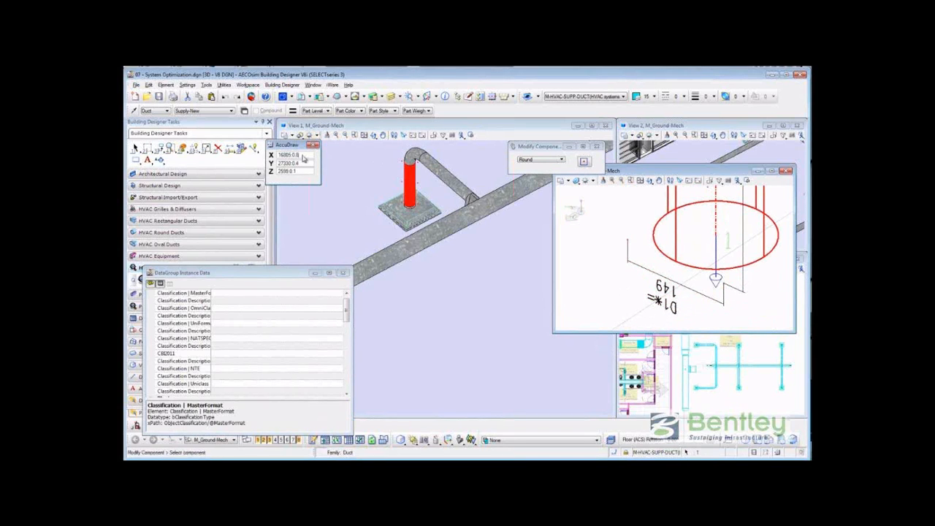
{"action": "key", "text": "r"}
{"action": "key", "text": "s"}
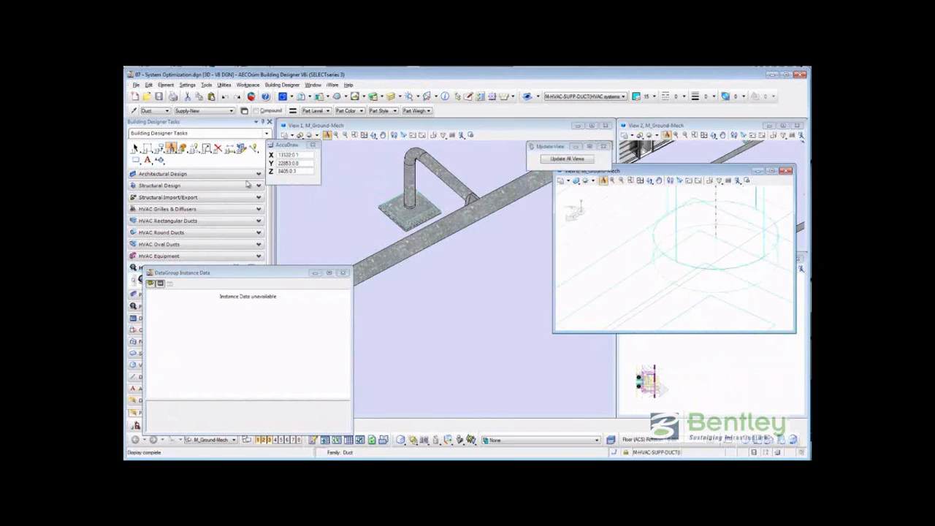
{"action": "left_click", "coordinate": [135, 148]}
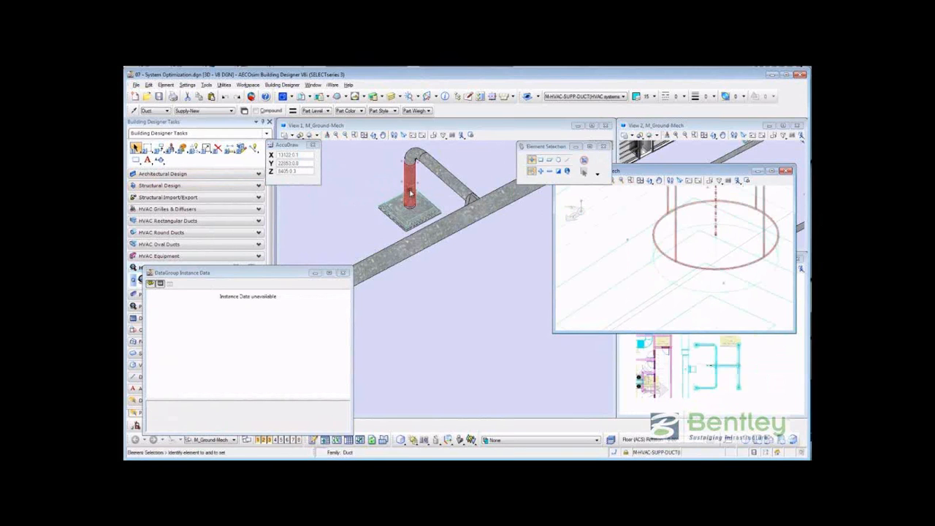